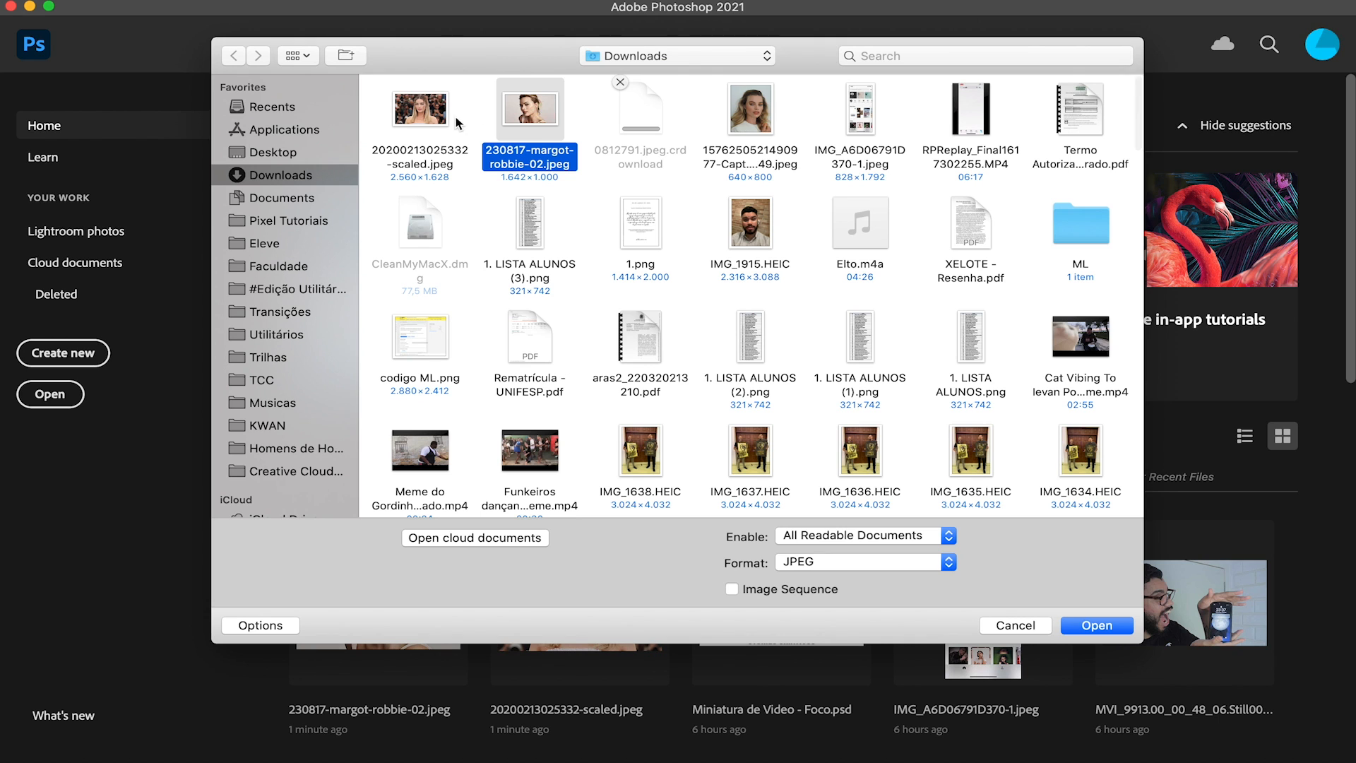
left_click(451, 127, "super")
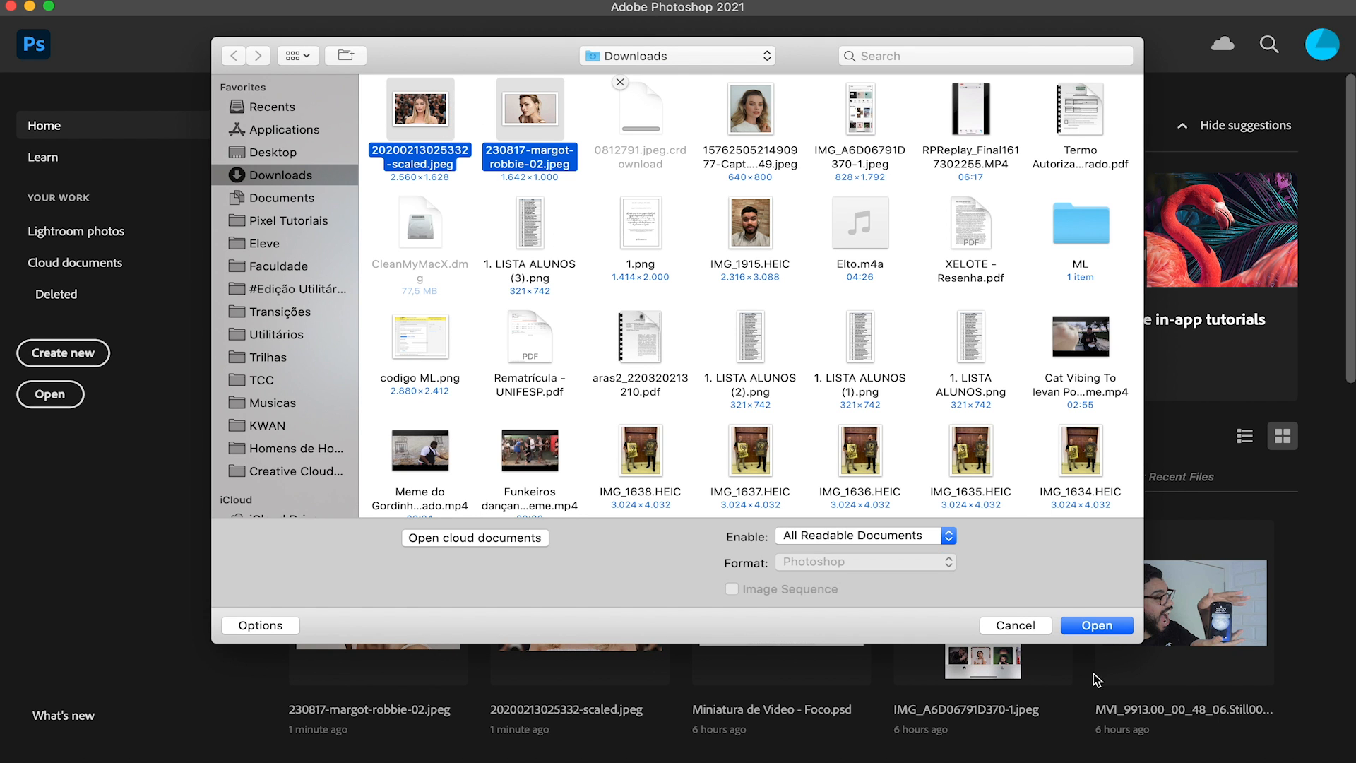
left_click(1096, 626)
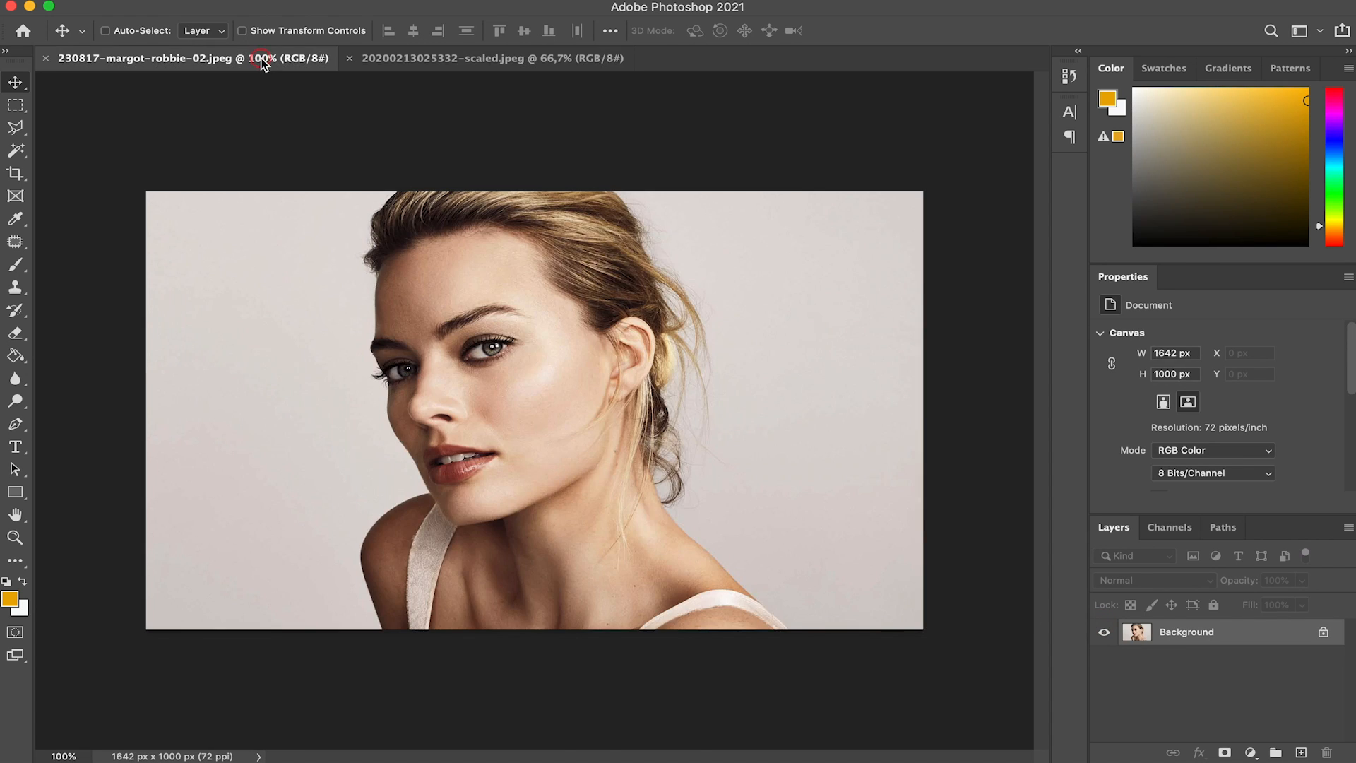
left_click(404, 57)
left_click(236, 62)
Unlock the Background layer of 230817-margot-robbie-02.jpeg, checking the other photo for comparison.
left_click(1322, 635)
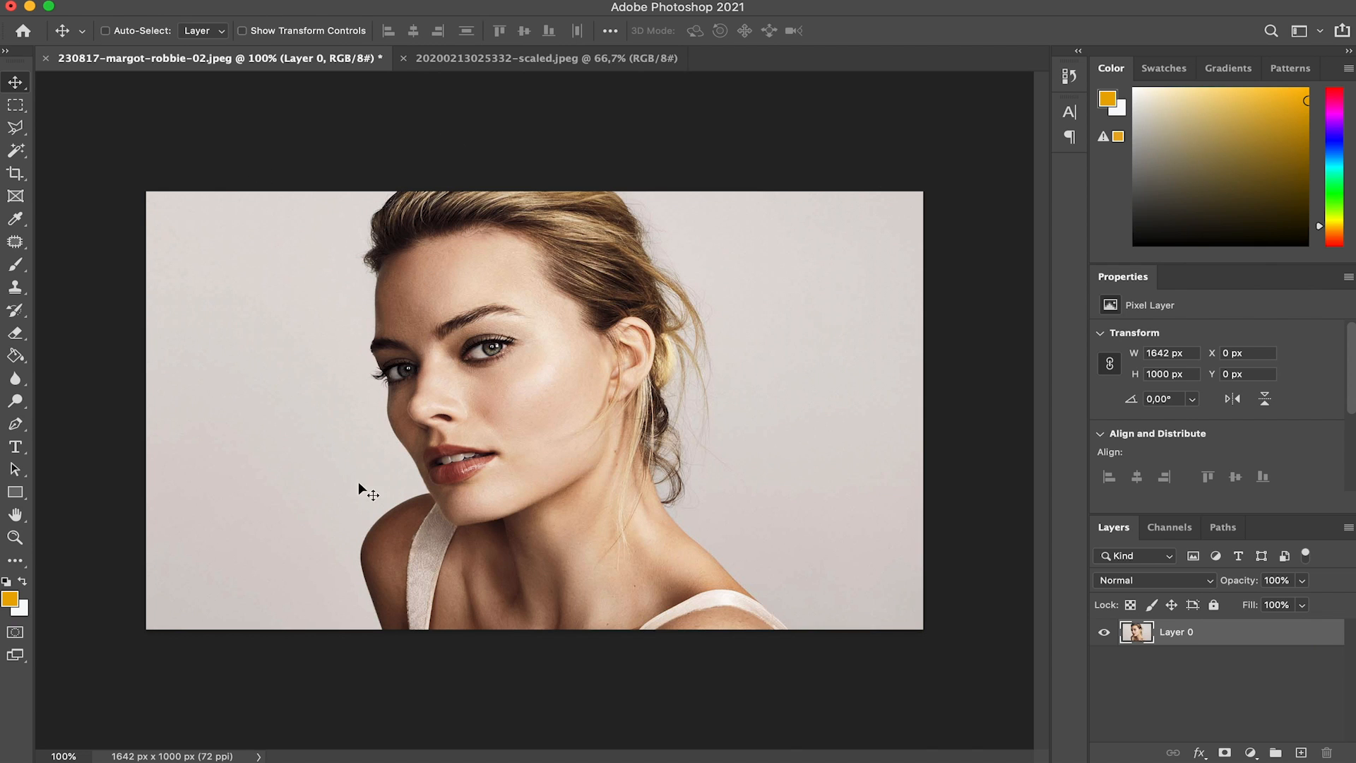
left_click(481, 59)
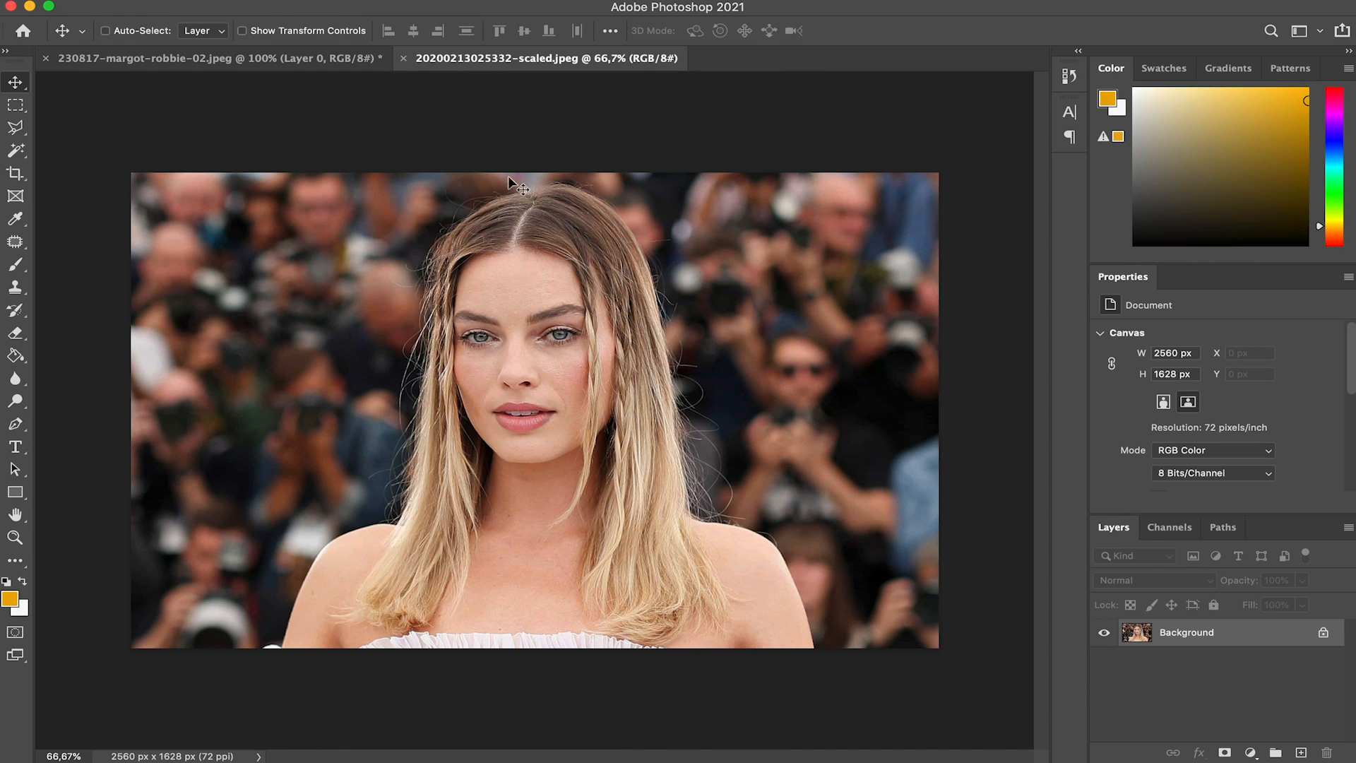
left_click(163, 58)
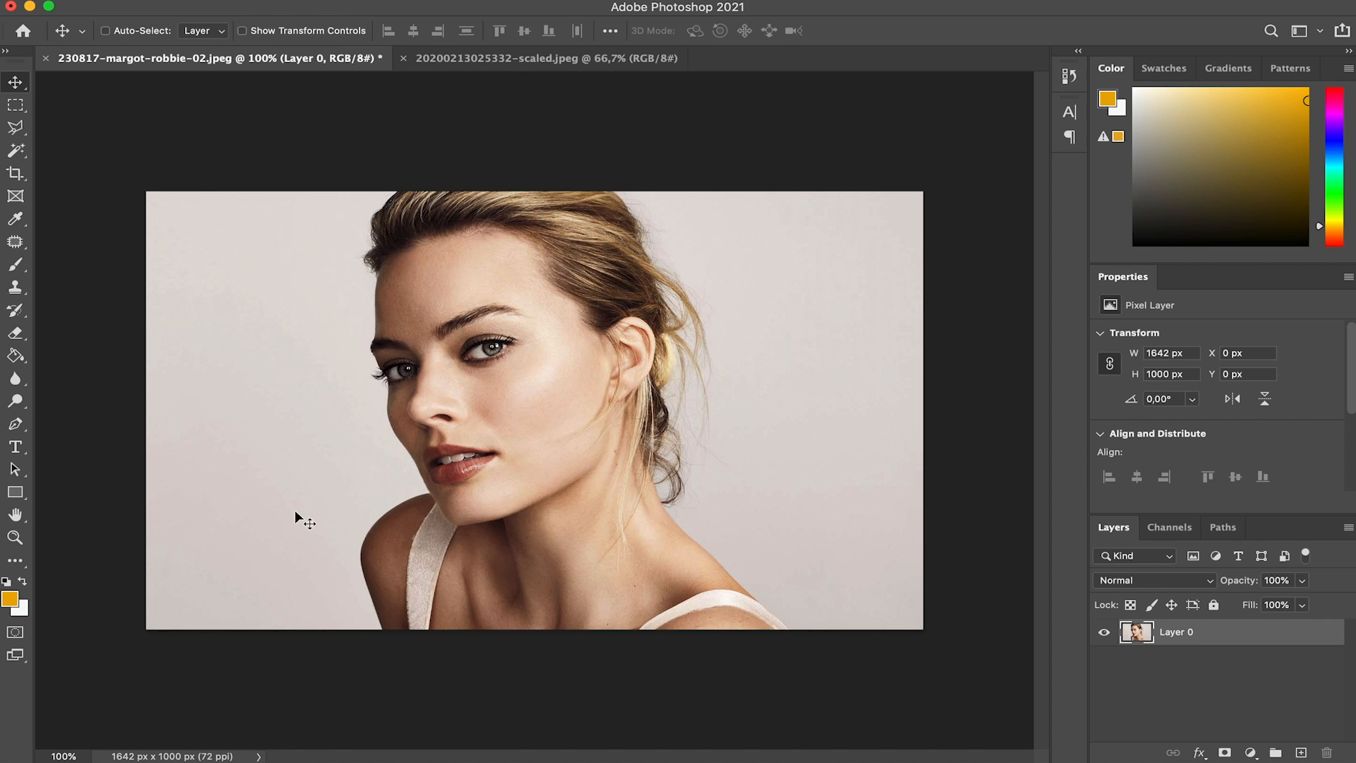
Delete the light background on both sides of the woman using Magic Wand selections with tolerance 32, leaving nothing selected.
left_click(21, 157)
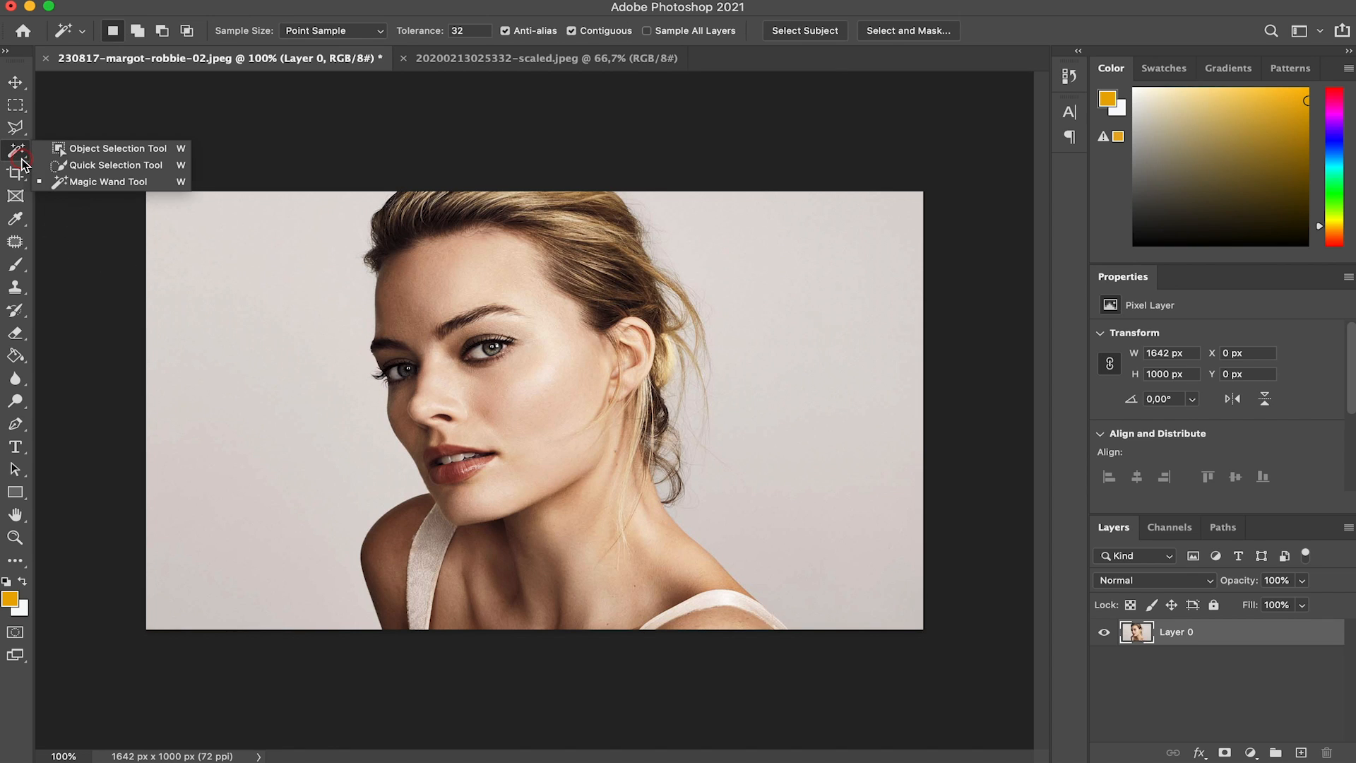
left_click(93, 185)
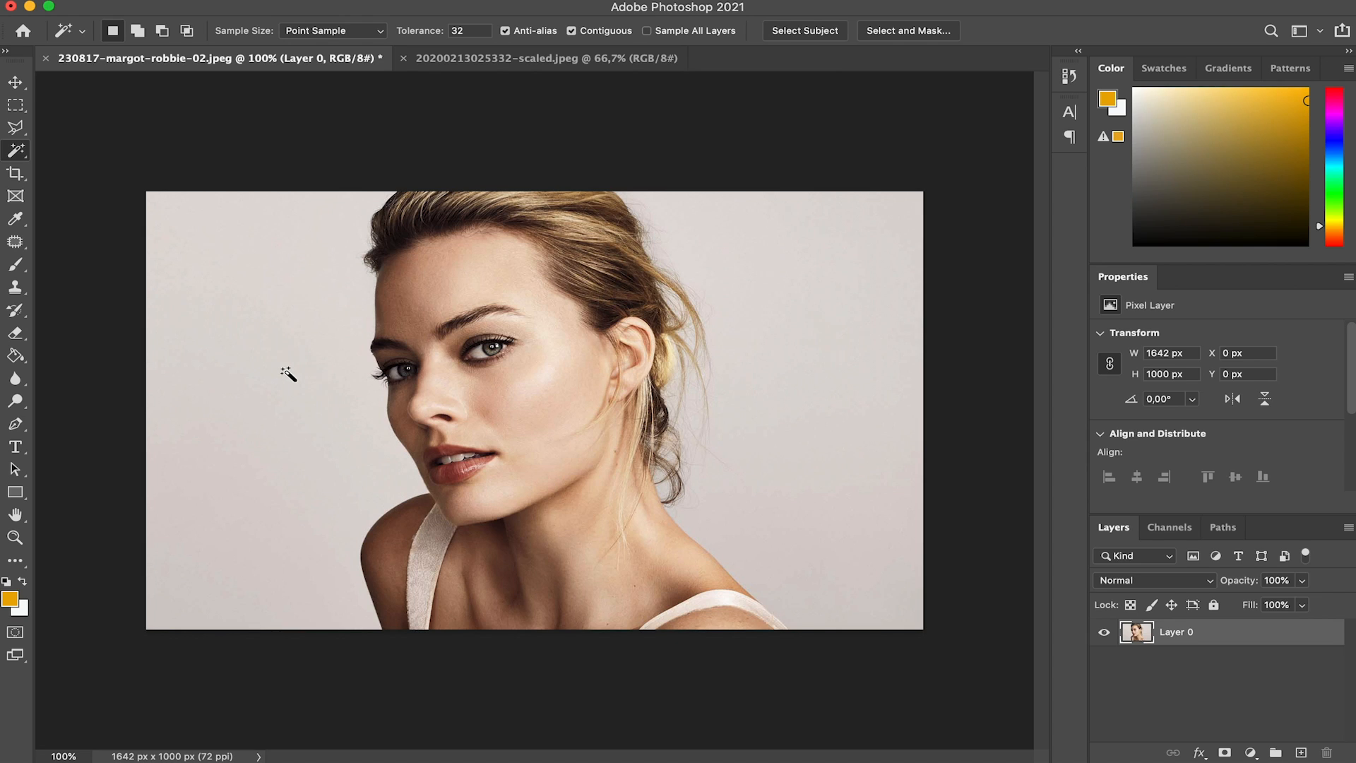
left_click(478, 287)
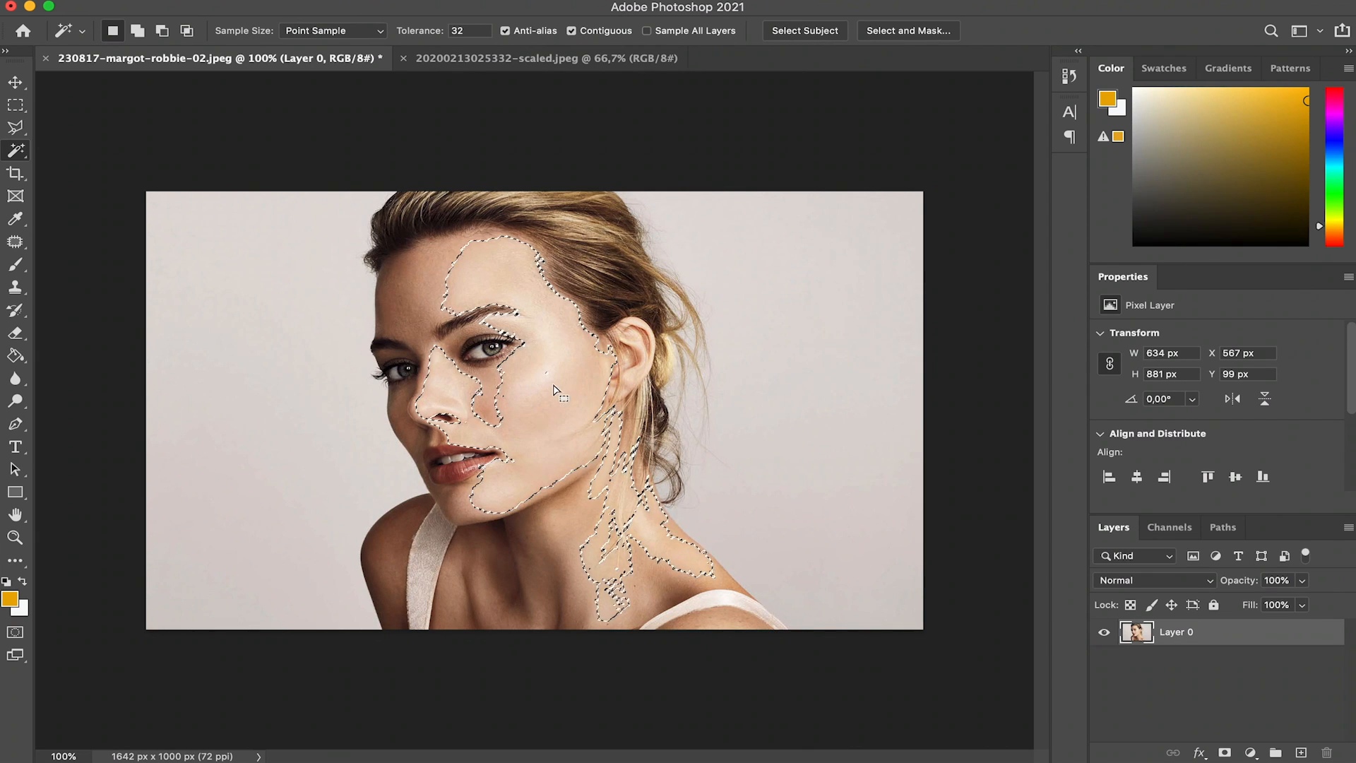
key("super+d")
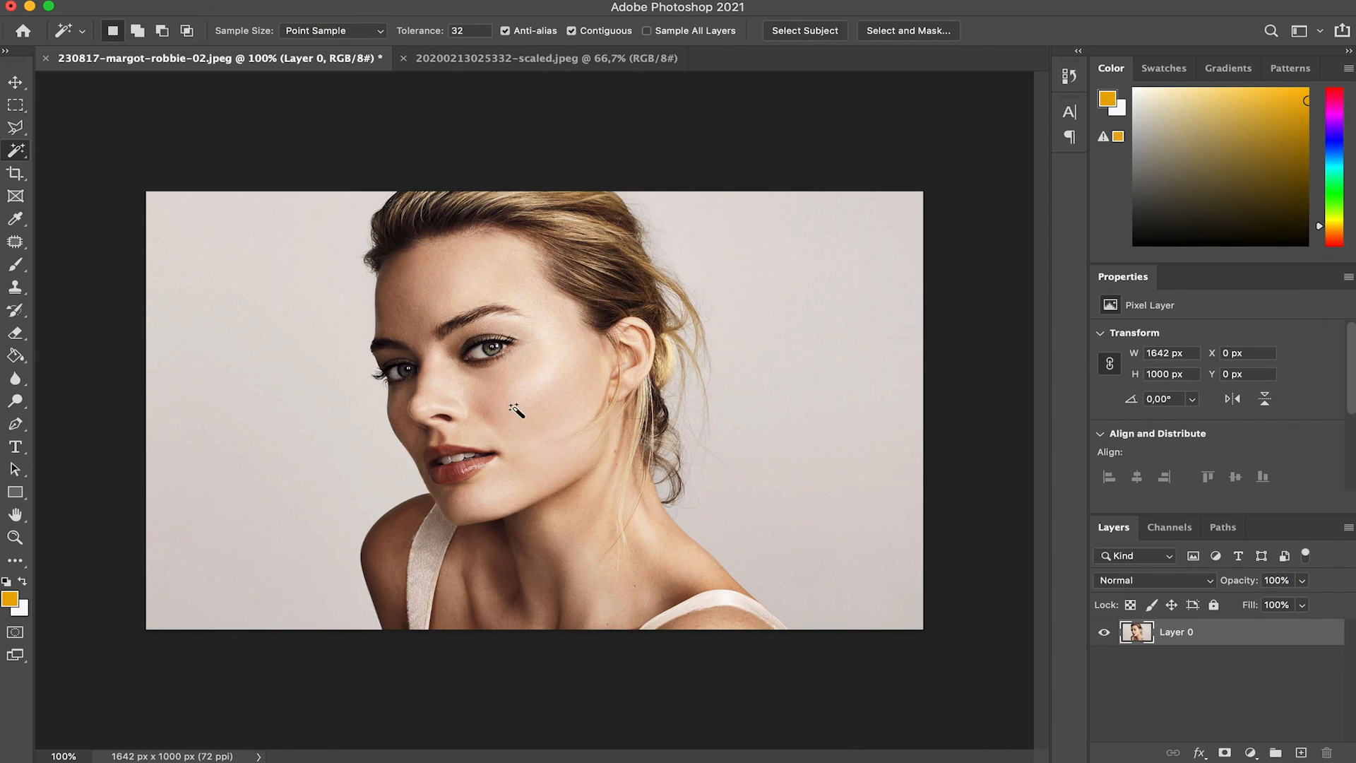
left_click(332, 365)
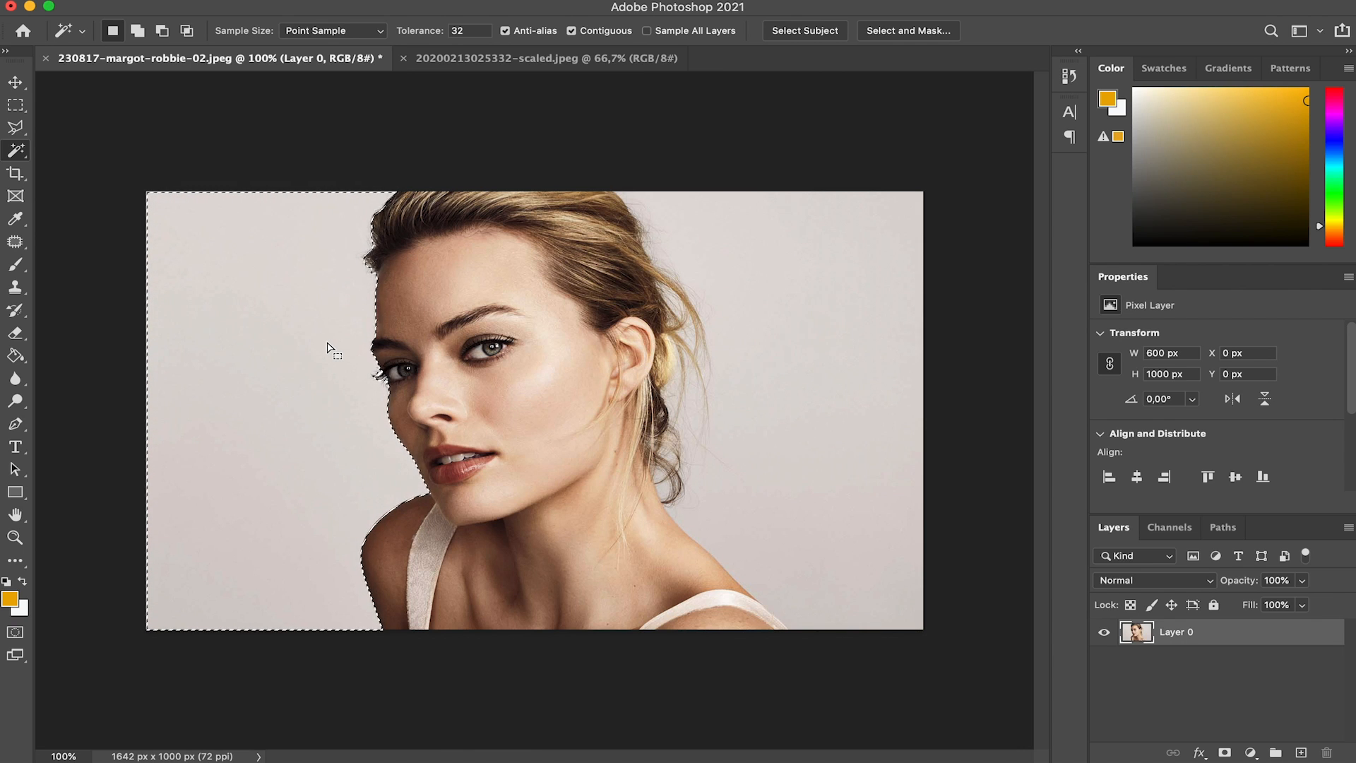
key("Delete")
key("super+d")
left_click(801, 242)
key("Delete")
key("super+d")
Add a new layer beneath the cut-out woman and fill it with the orange foreground color.
left_click(1302, 753)
left_click_drag(1265, 633, 1265, 695)
key("g")
left_click(830, 546)
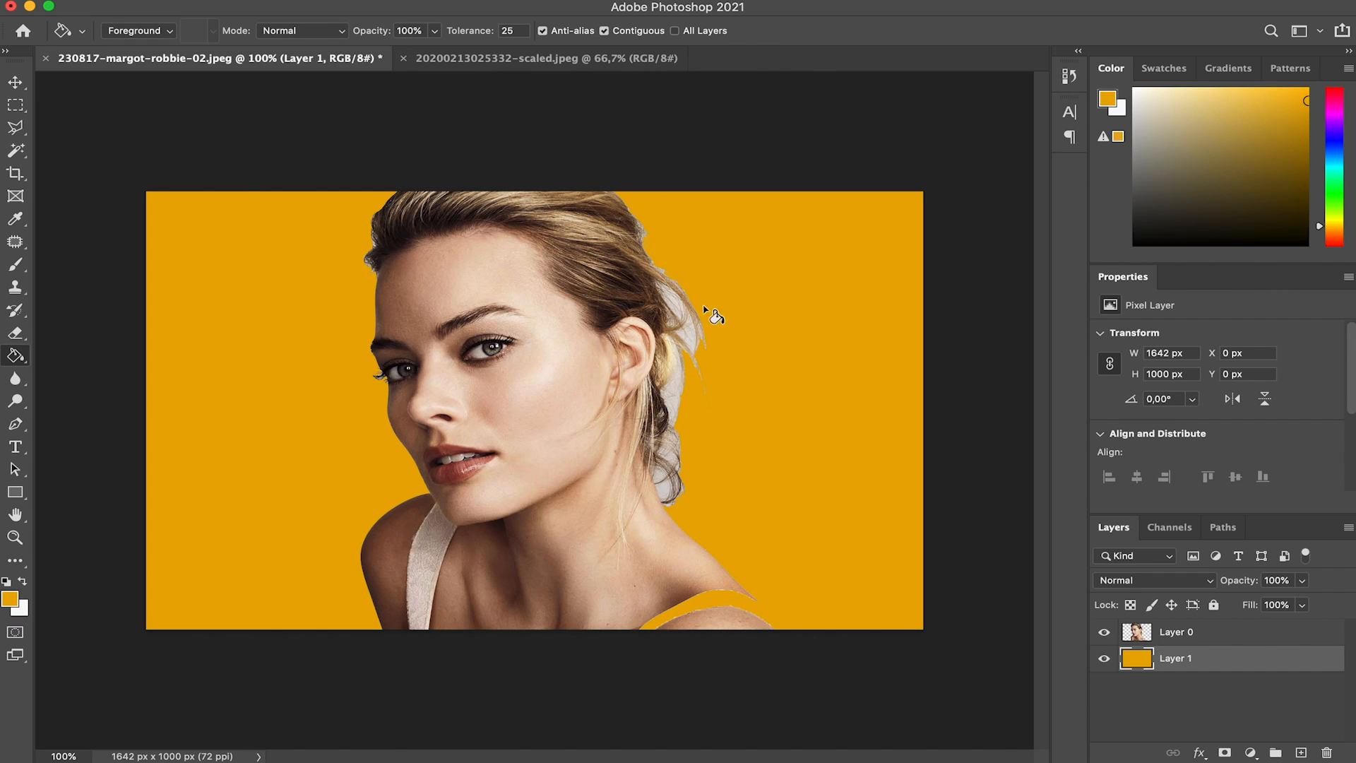
Examine the cut-out edges around the hair, face and shoulder against the orange background.
scroll(696, 344, "up", 5)
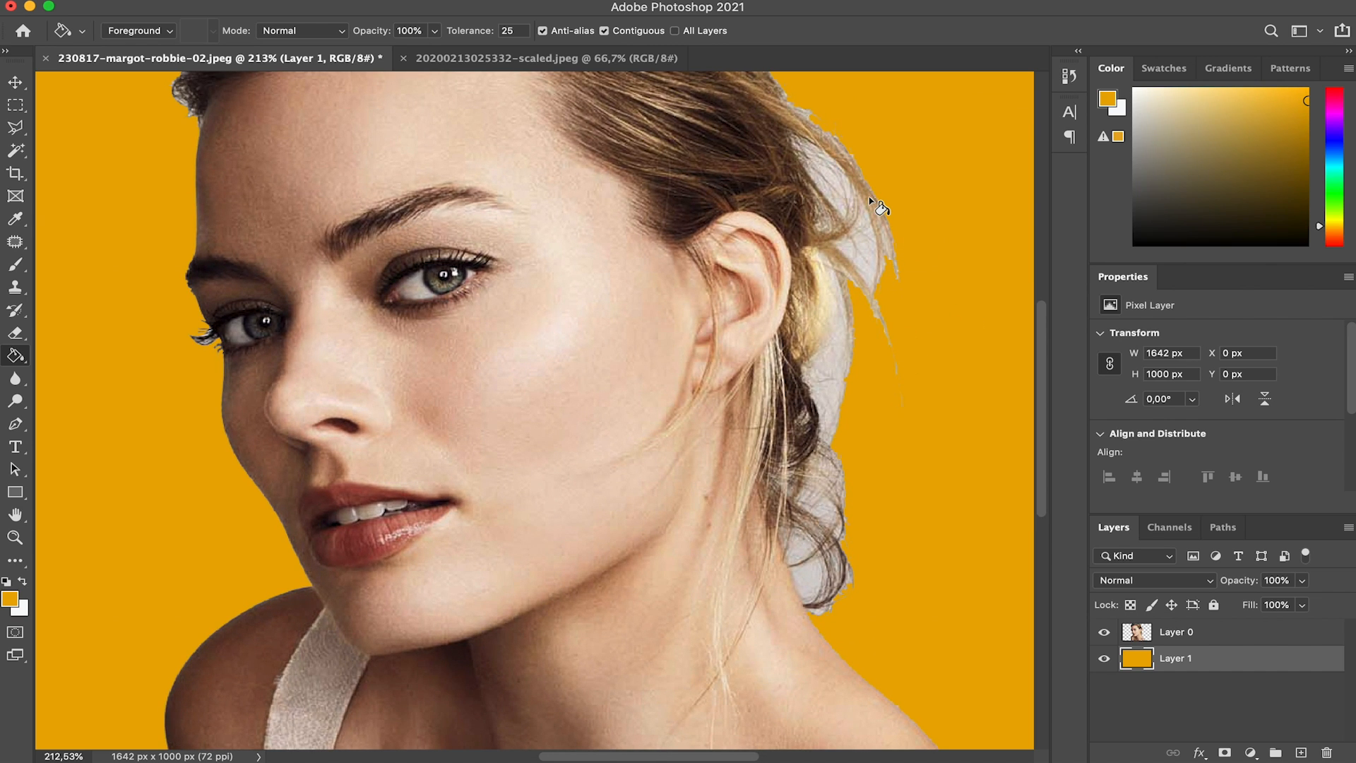
scroll(882, 207, "down", 3)
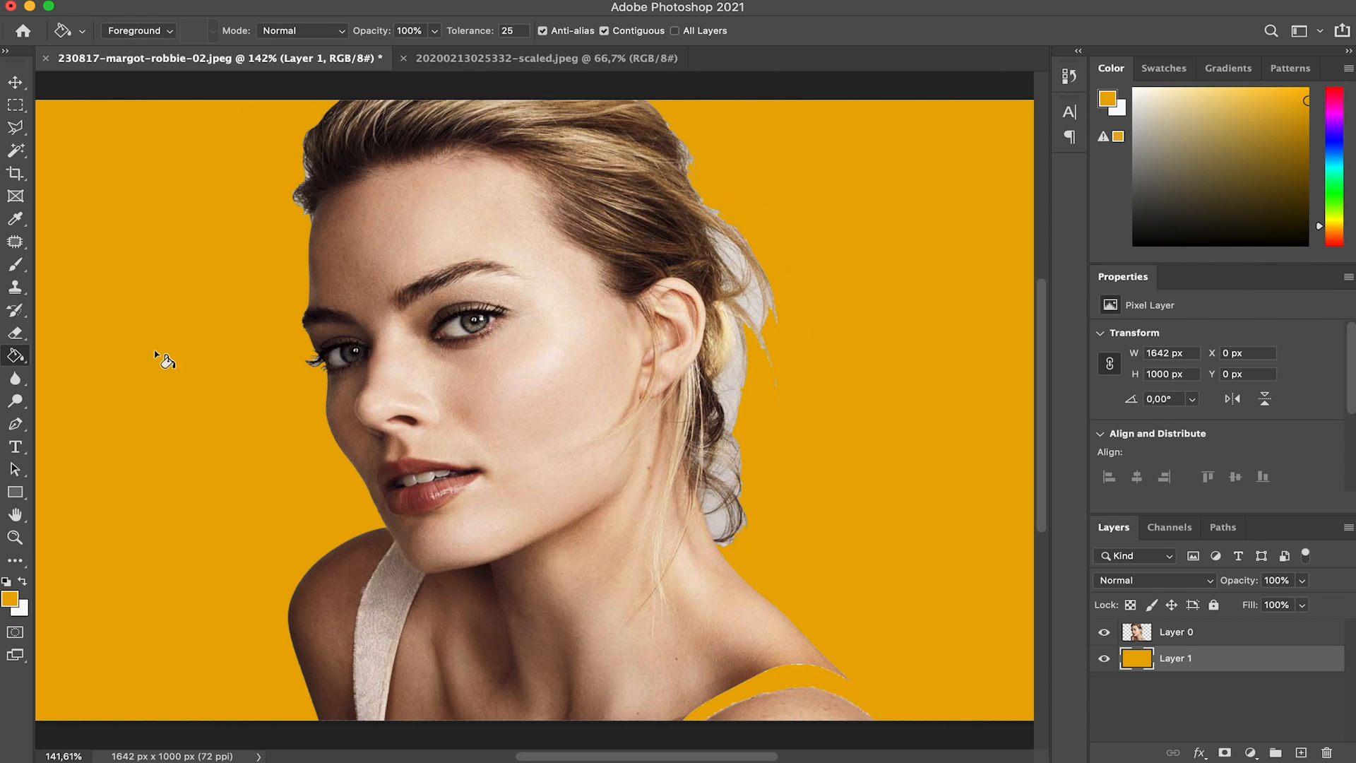
scroll(215, 265, "up", 3)
scroll(724, 180, "down", 3)
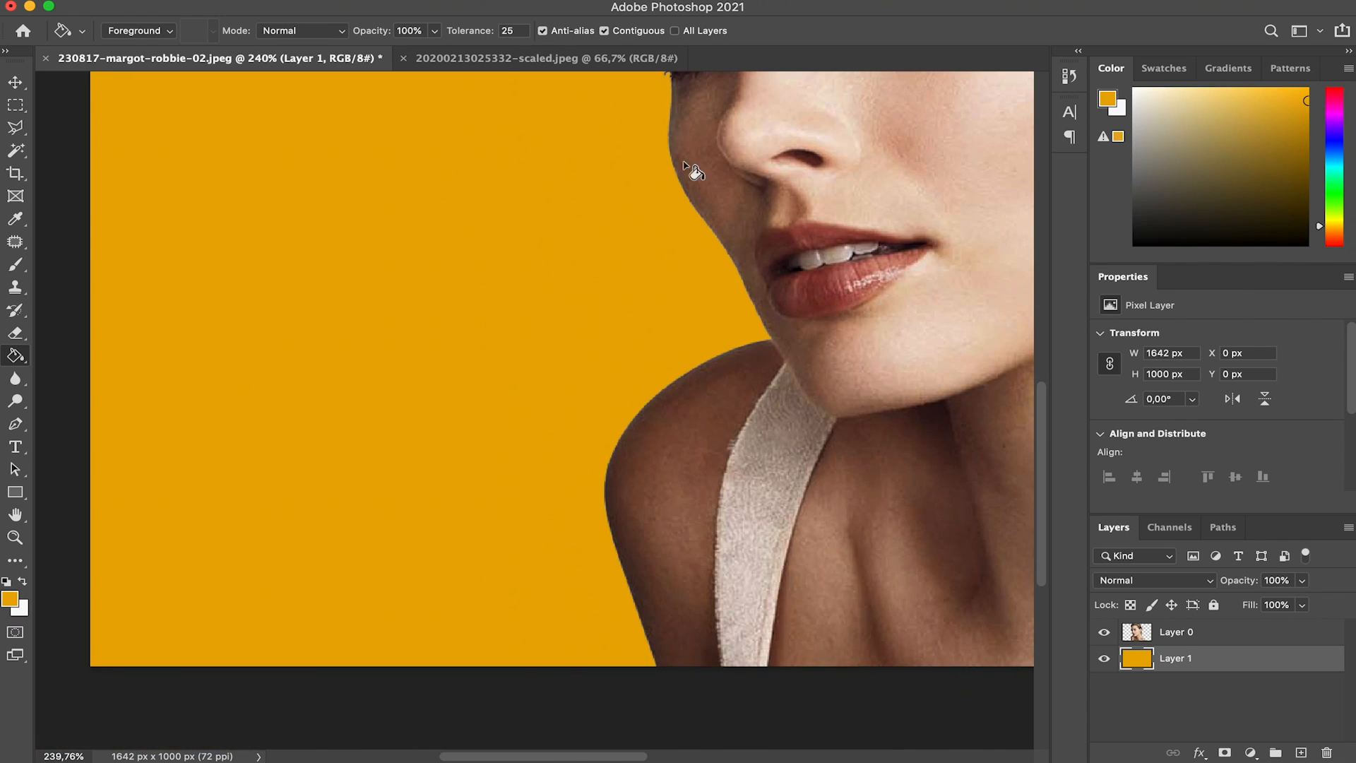
left_click_drag(716, 173, 785, 537)
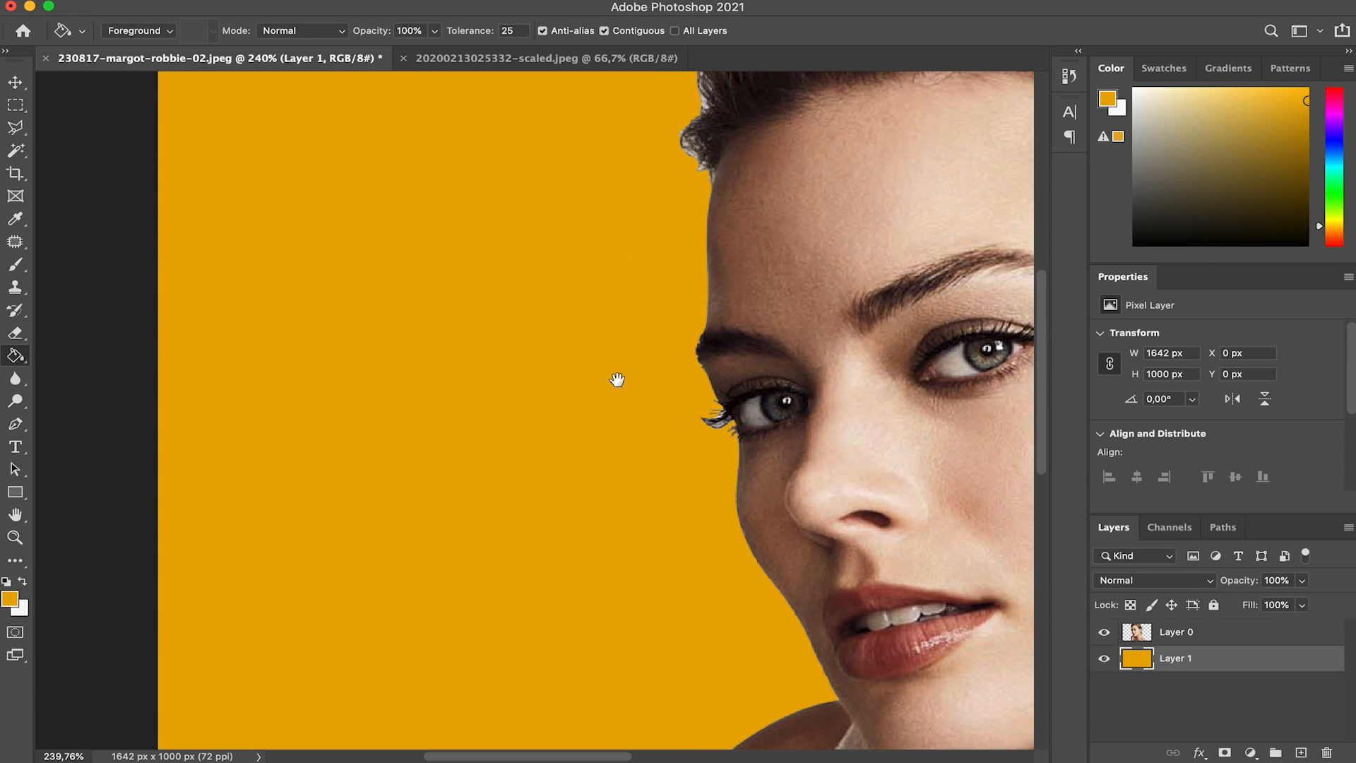
scroll(696, 382, "down", 5)
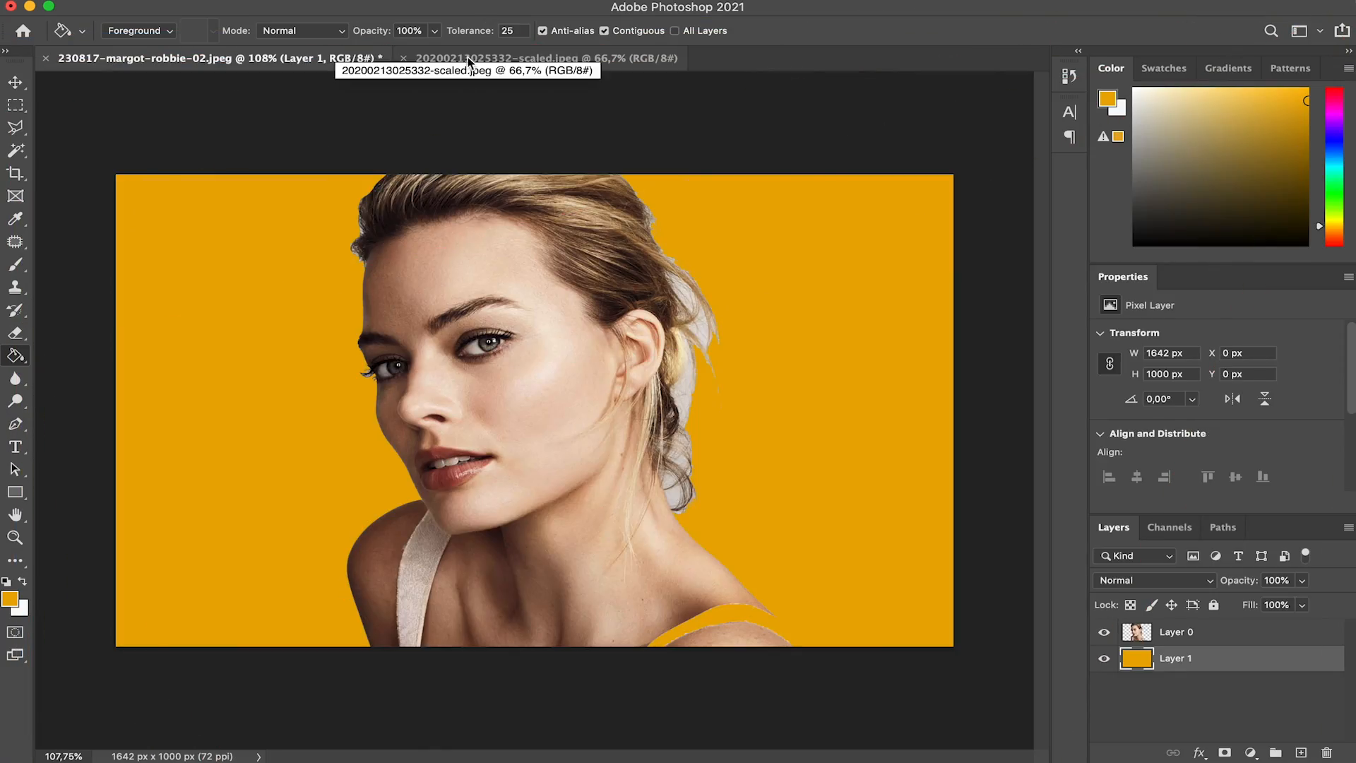
left_click(468, 59)
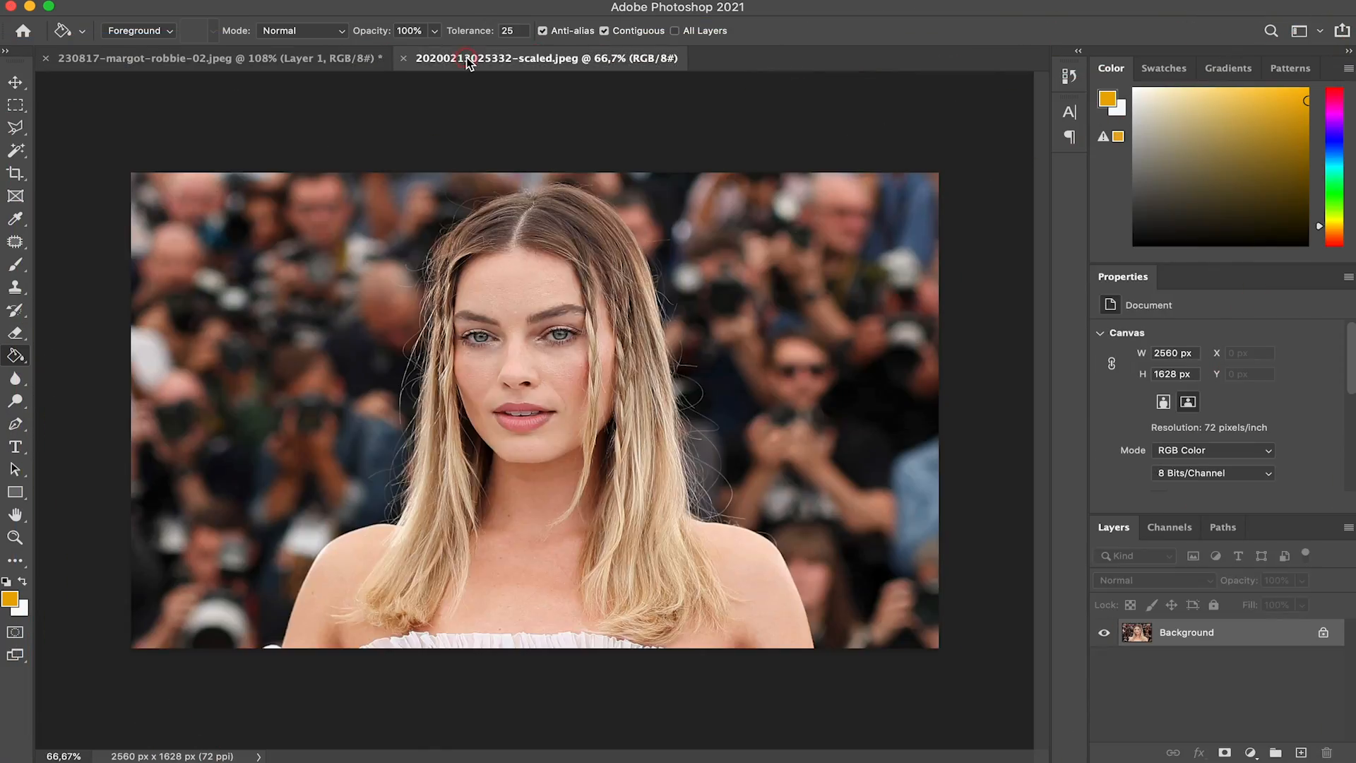
scroll(576, 358, "up", 4)
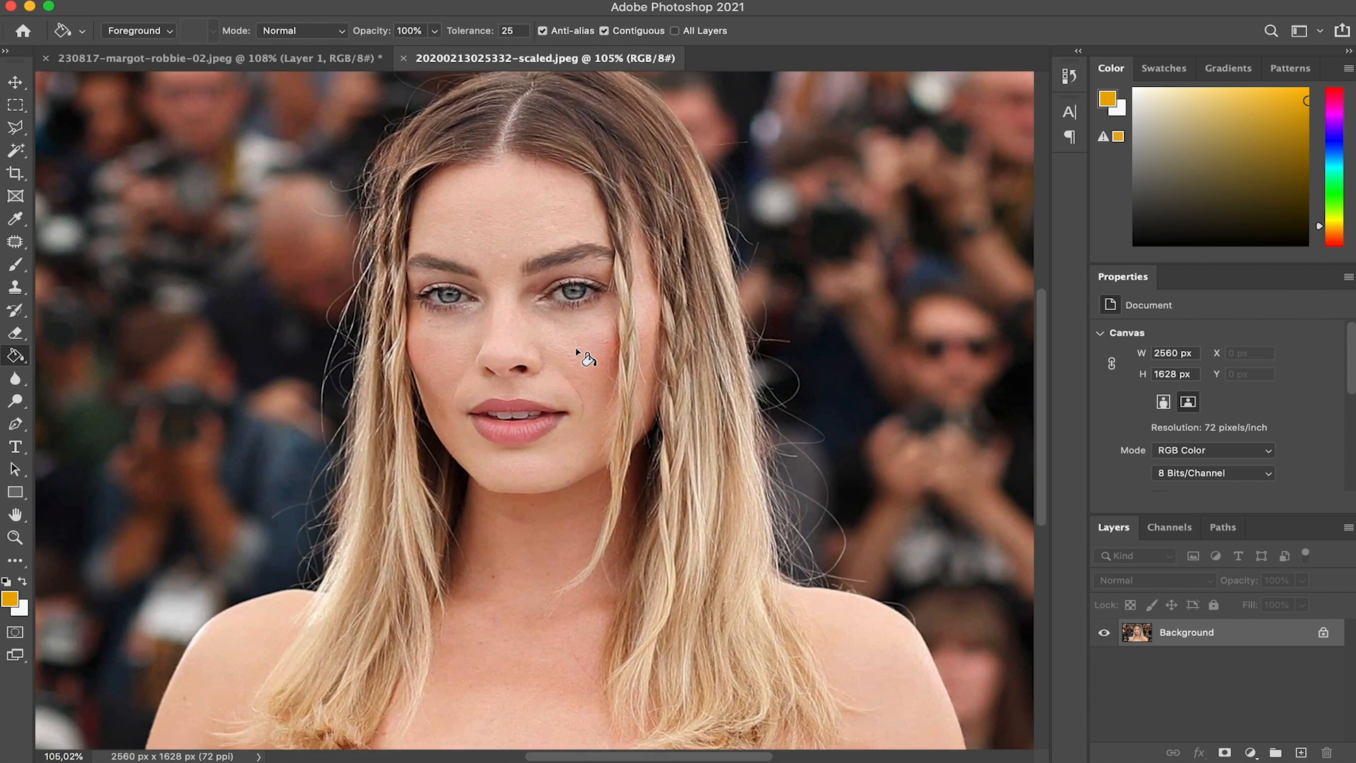
scroll(581, 357, "down", 3)
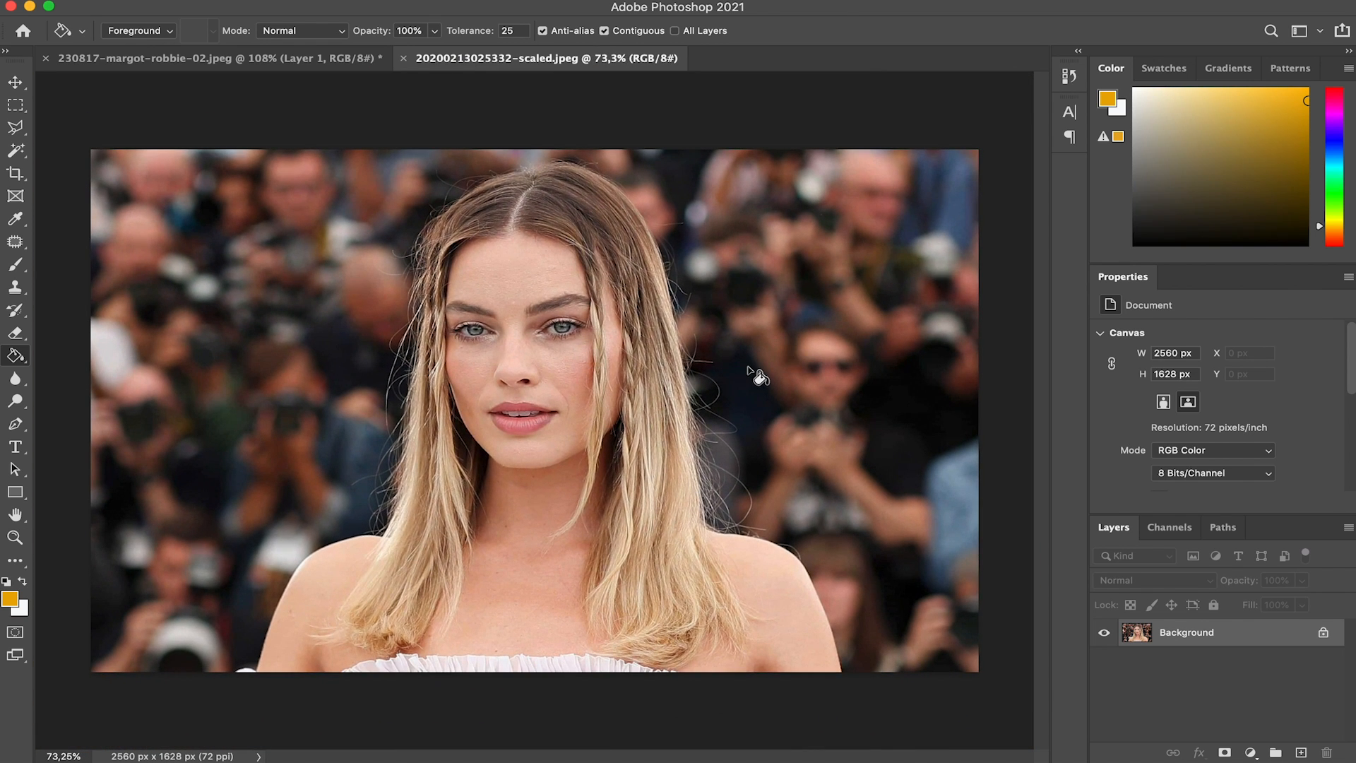
Try selecting parts of the crowd beside the woman's hair with the Magic Wand, and clear the selection.
key("w")
left_click(783, 278)
left_click(784, 288)
left_click(705, 261)
left_click(669, 202)
left_click(798, 233)
left_click(703, 325)
left_click(806, 350)
left_click(780, 415)
key("super+d")
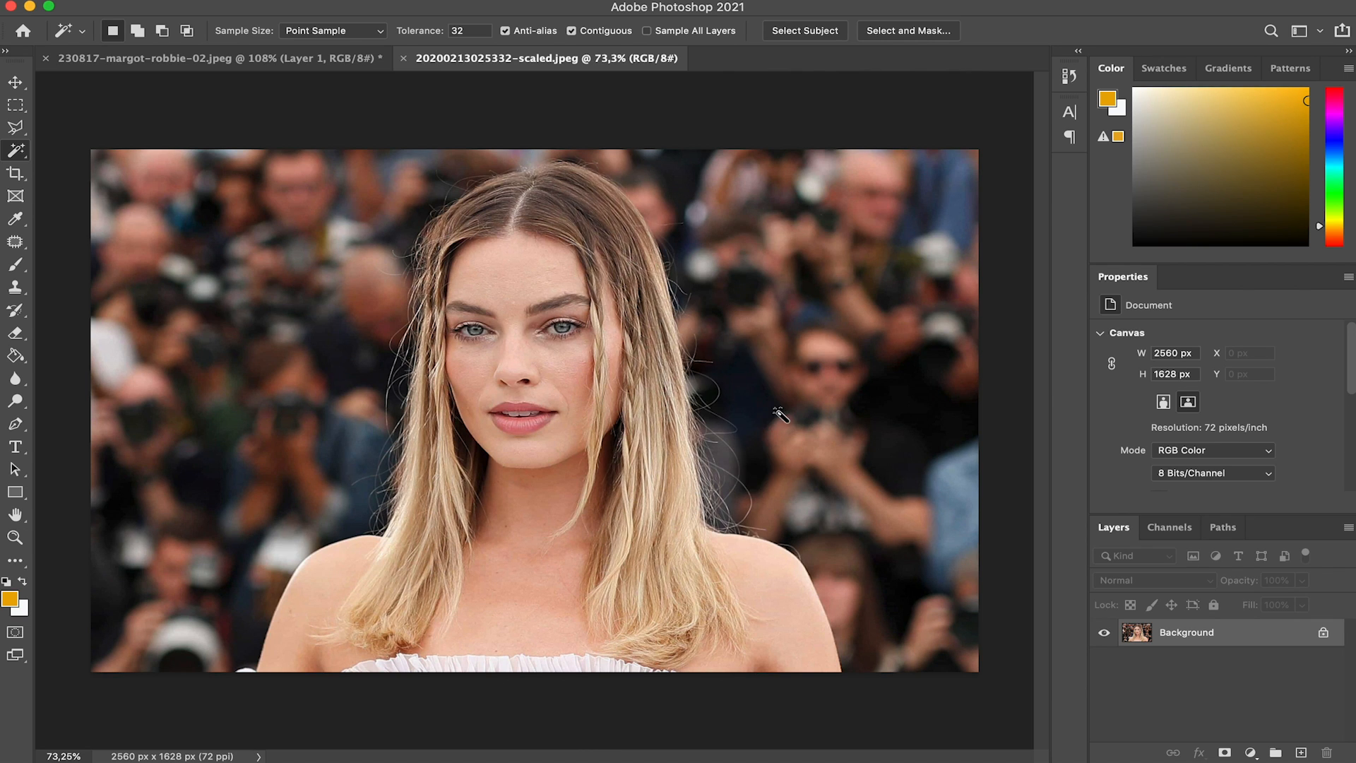
Trace a trial Pen tool path from the photo's bottom edge up along the shoulder on the image's right side.
left_click(16, 425)
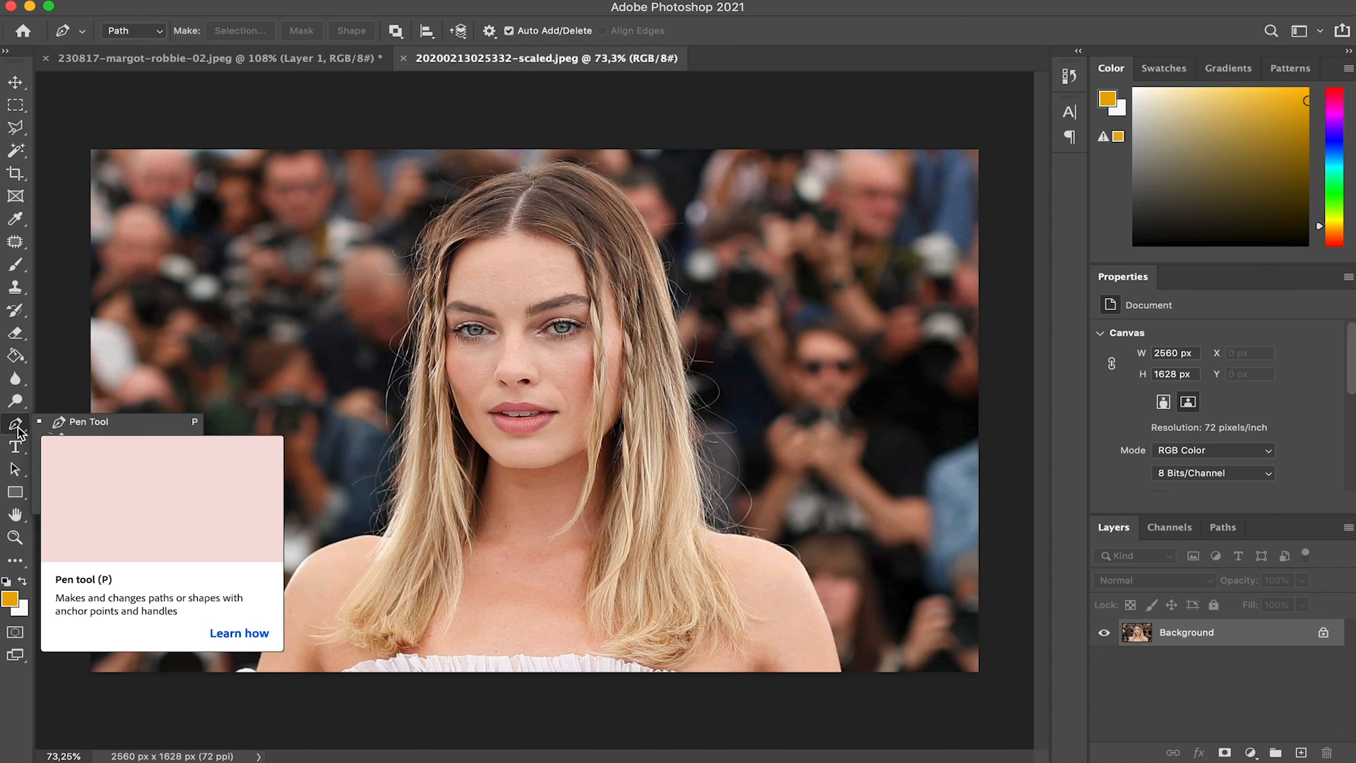
left_click(70, 423)
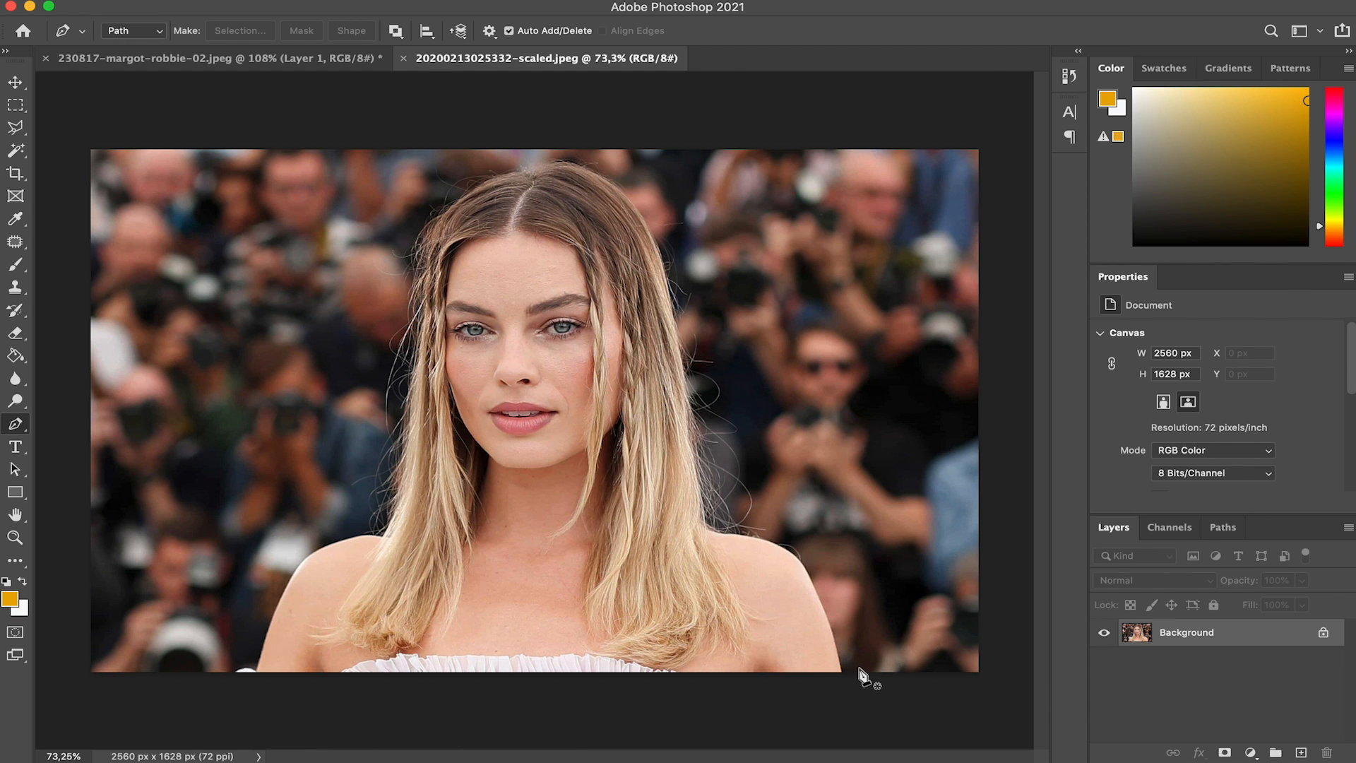
scroll(861, 677, "up", 3)
scroll(860, 671, "up", 1)
left_click_drag(860, 668, 681, 427)
left_click(842, 588)
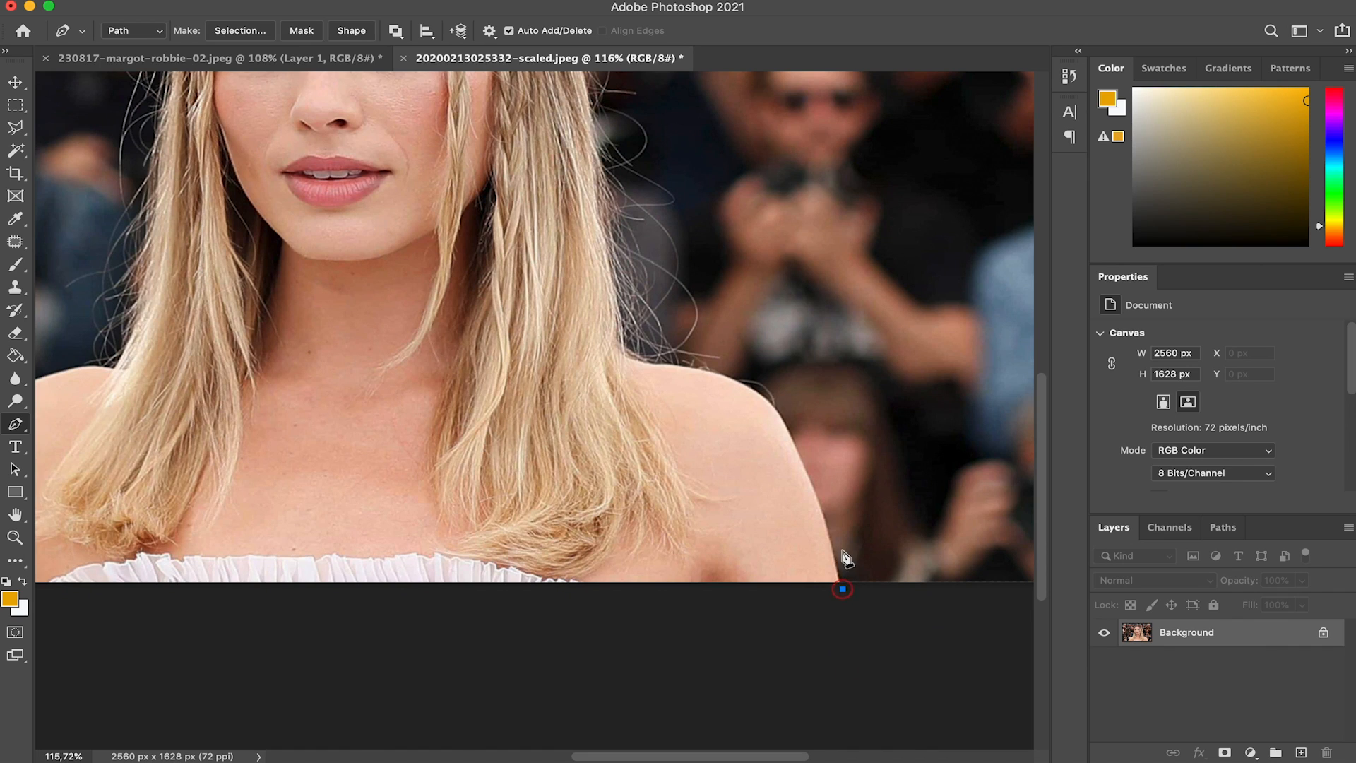
left_click_drag(825, 521, 818, 510)
left_click_drag(800, 461, 789, 434)
left_click(778, 411)
scroll(724, 381, "up", 5)
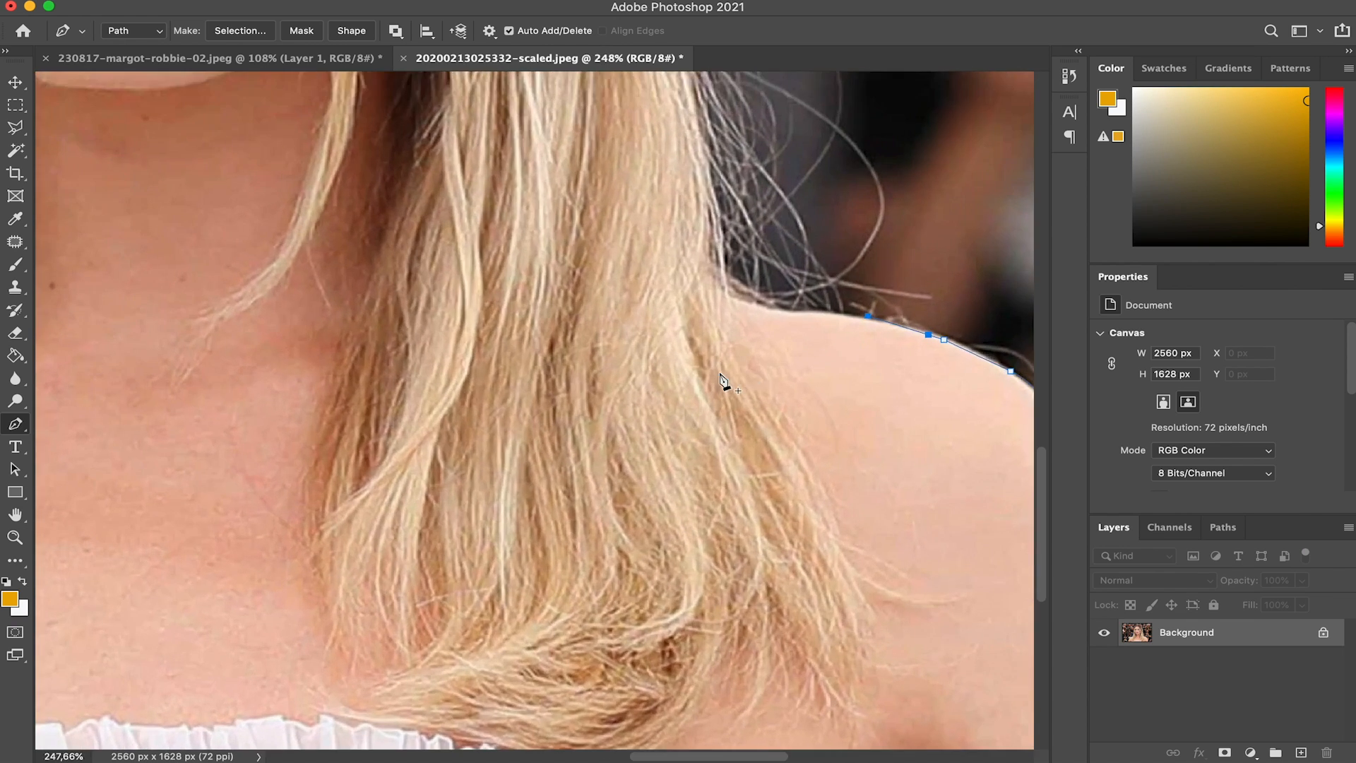
left_click_drag(891, 389, 354, 303)
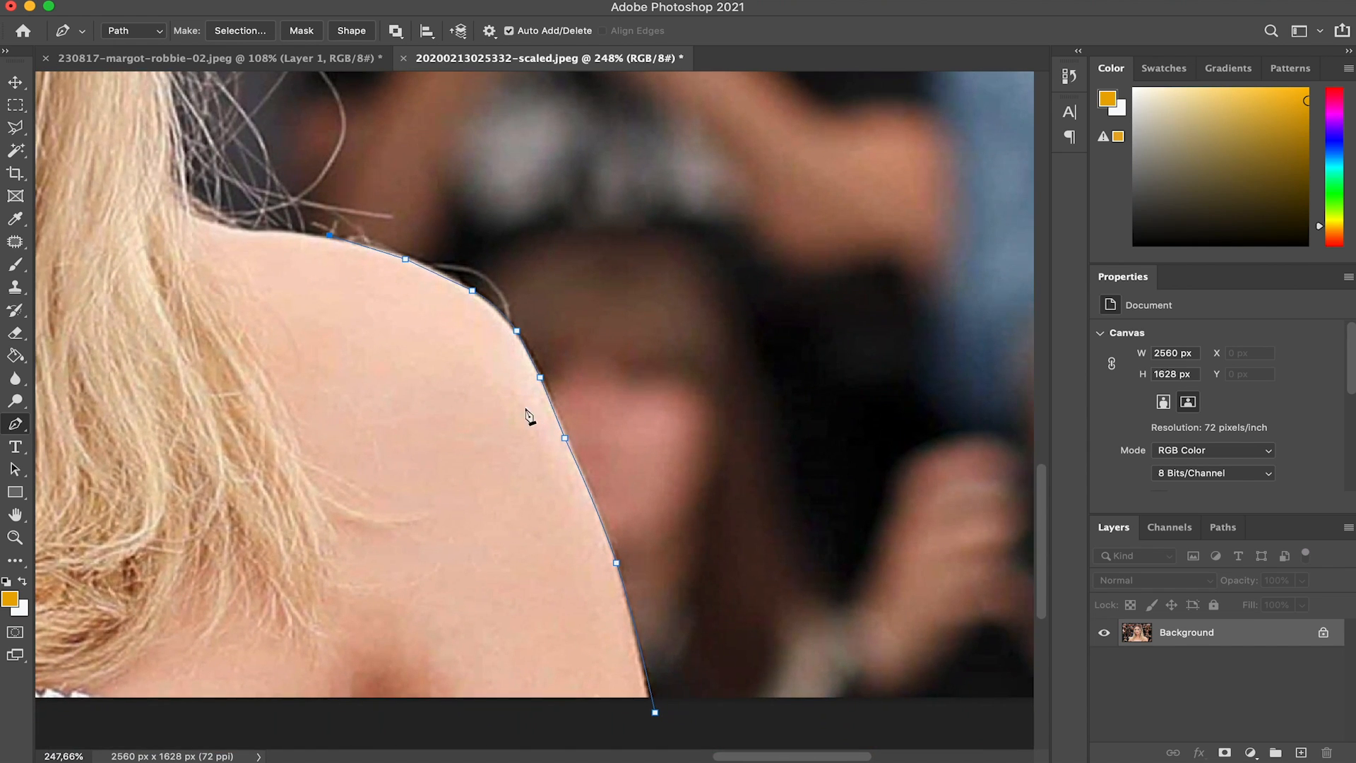
Place several trial anchor points across the shoulder skin and discard the whole path.
left_click(240, 247)
left_click(281, 350)
left_click(406, 402)
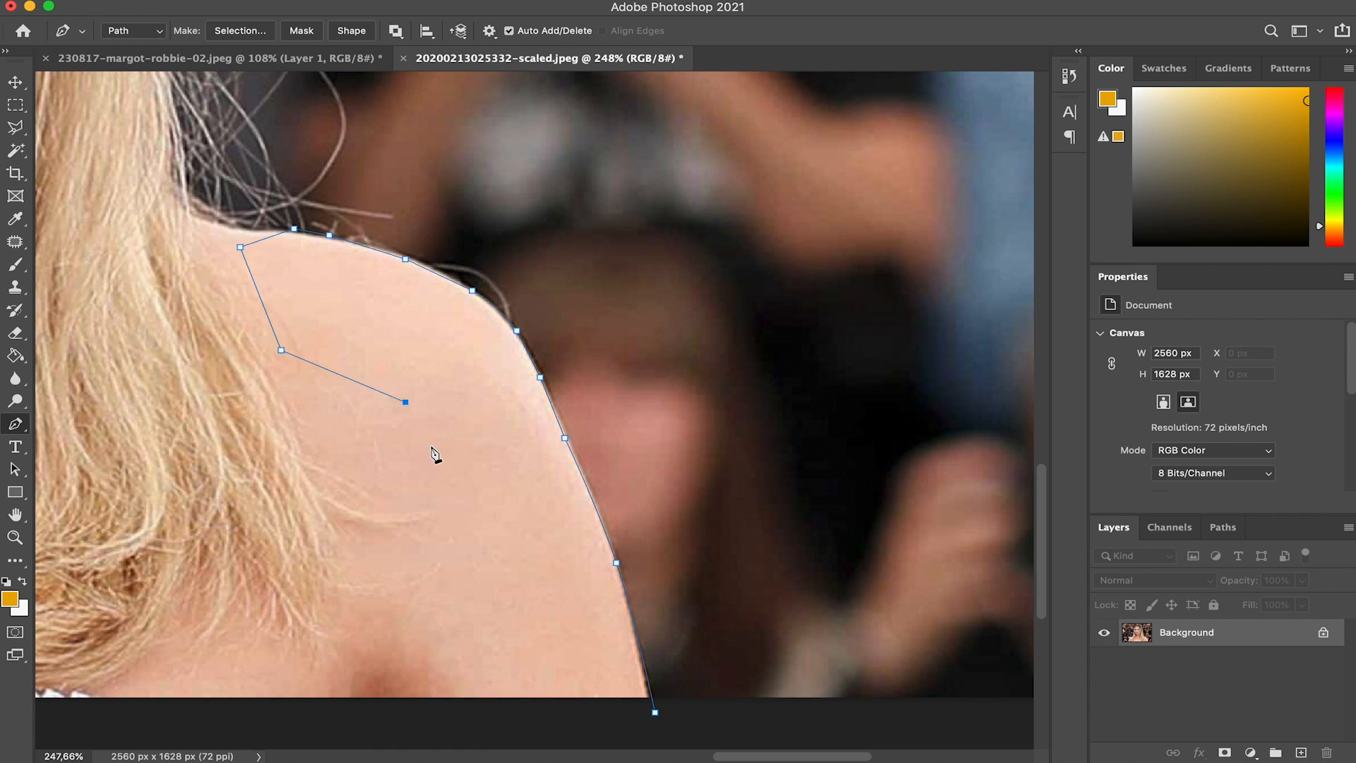
left_click_drag(426, 527, 513, 473)
left_click_drag(480, 547, 511, 563)
key("Escape")
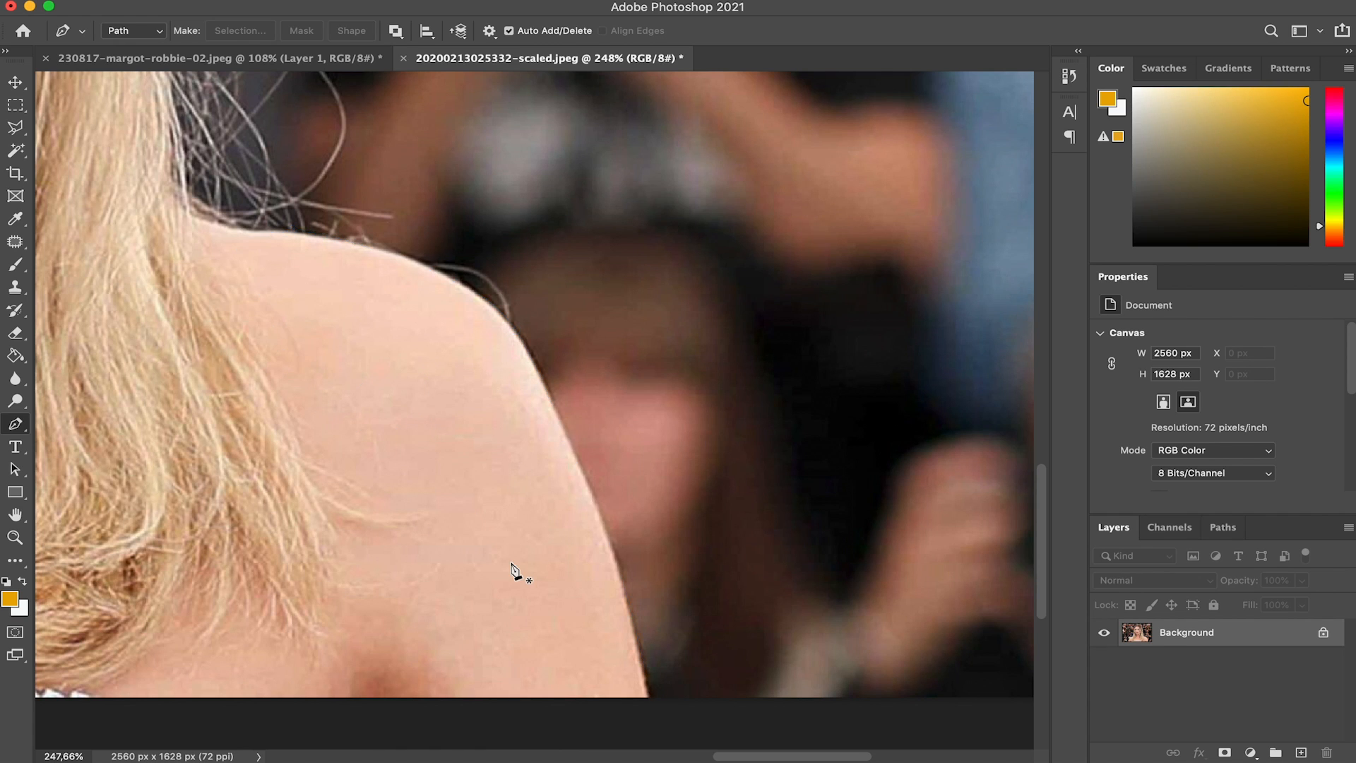
Unlock the Background layer of the crowd photo.
scroll(512, 572, "down", 5)
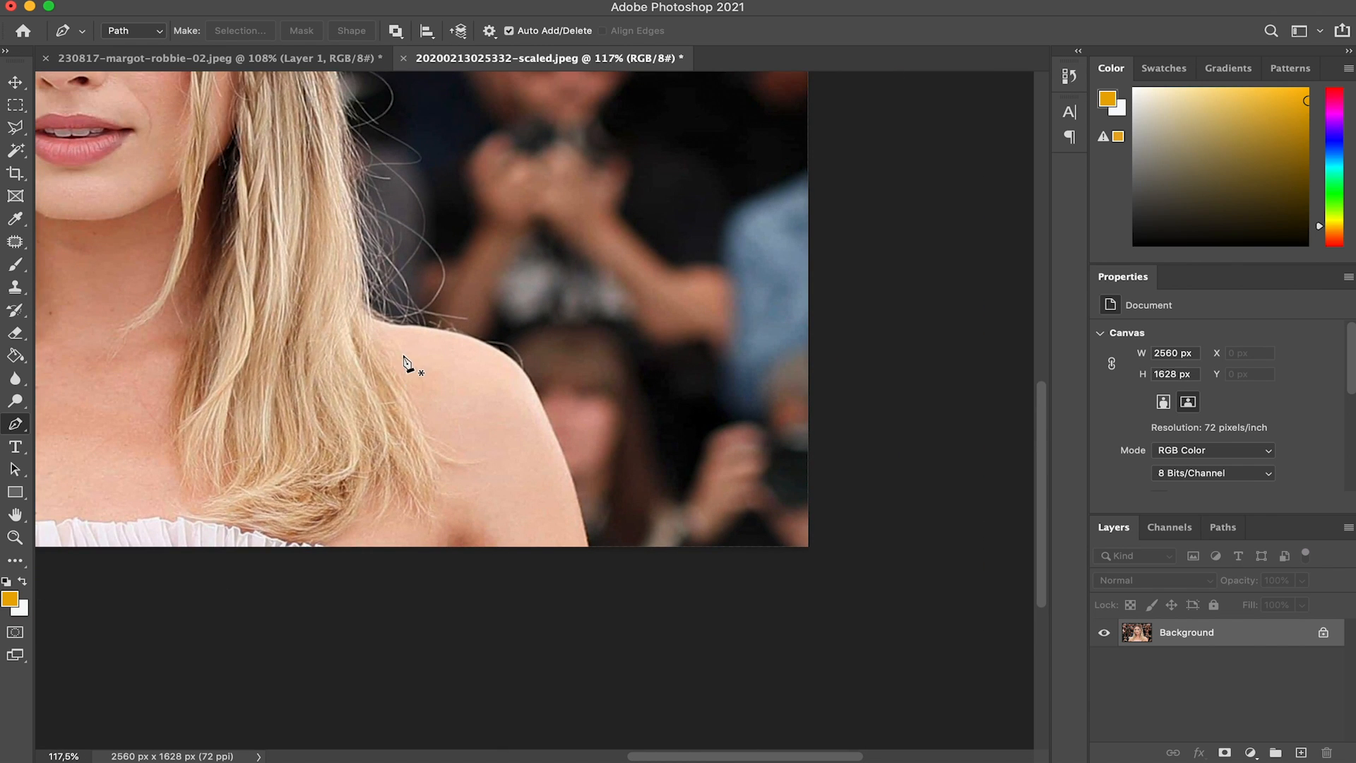
key("super+0")
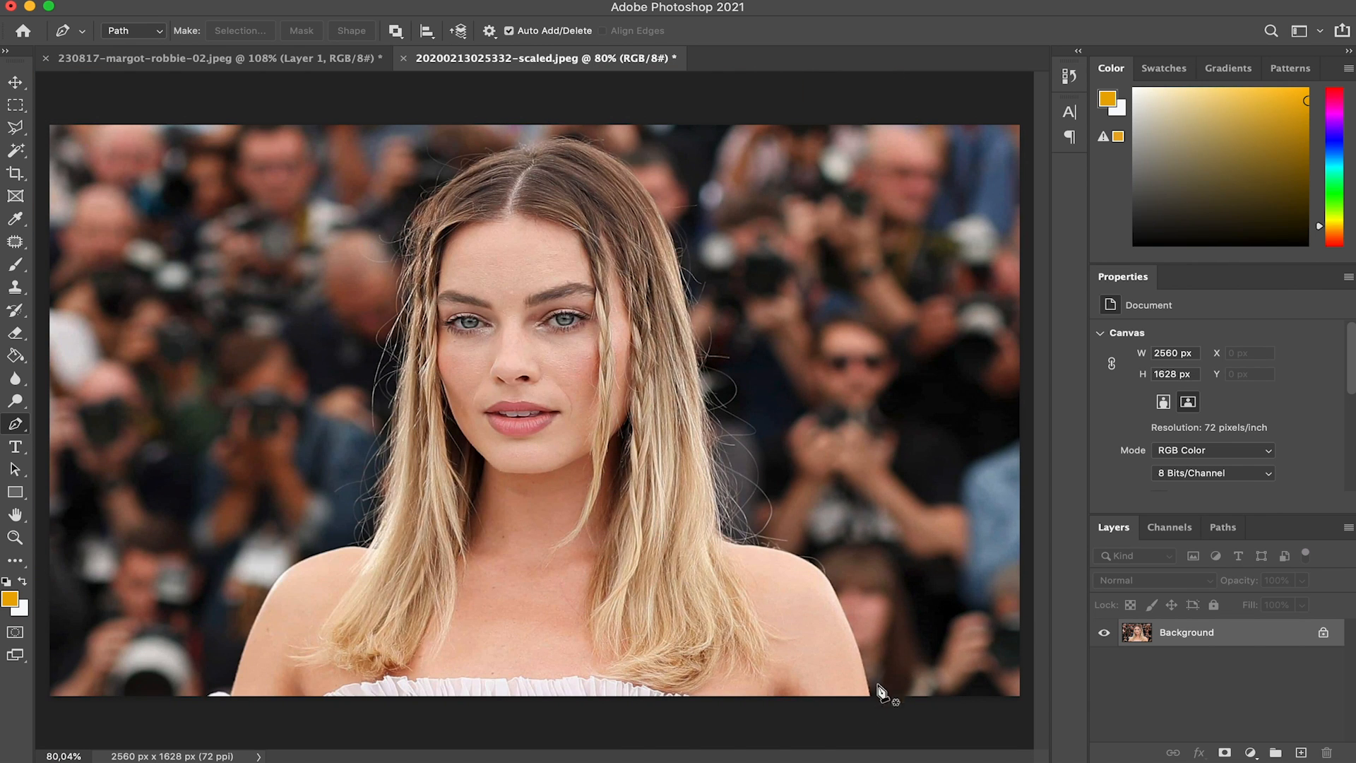
left_click(1323, 634)
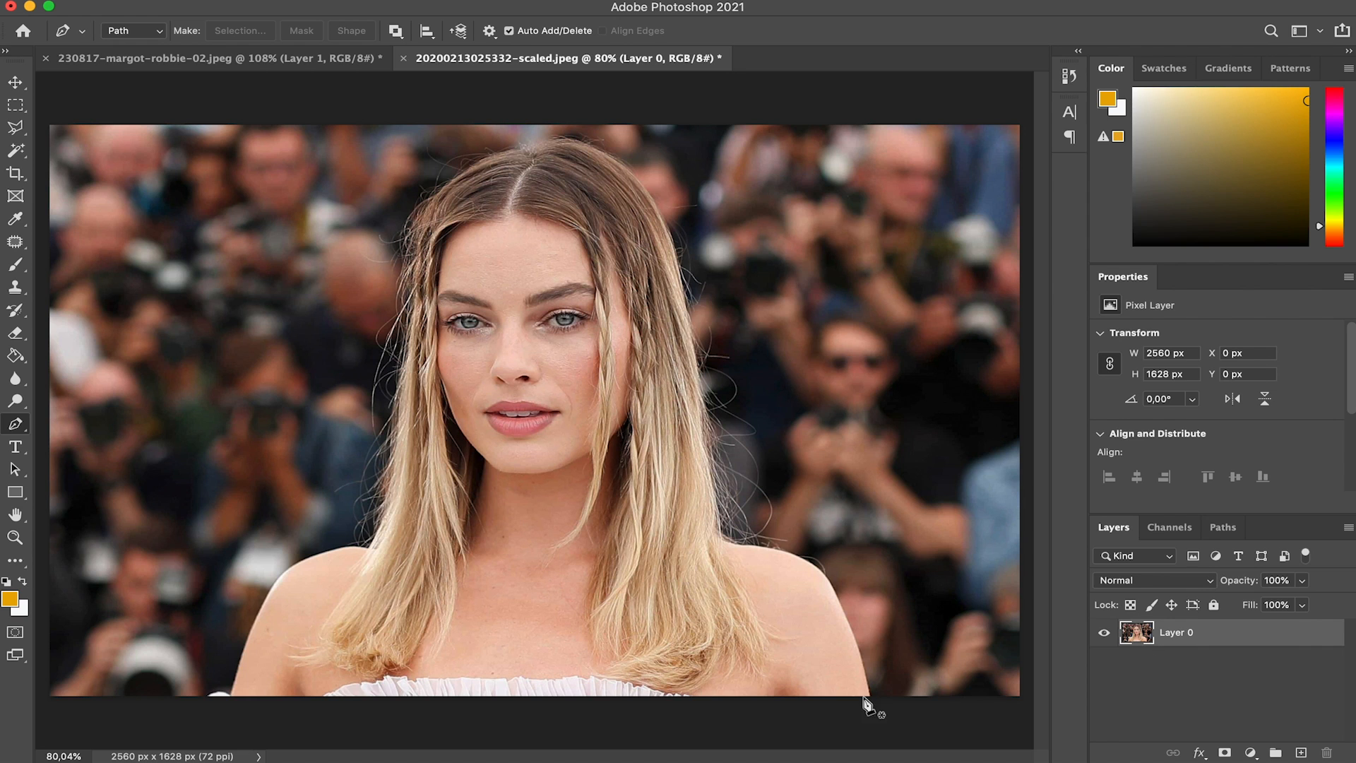
Trace a Pen tool path from below the photo's bottom edge up along the shoulder on the image's right side.
left_click_drag(878, 704, 869, 677)
left_click(861, 645)
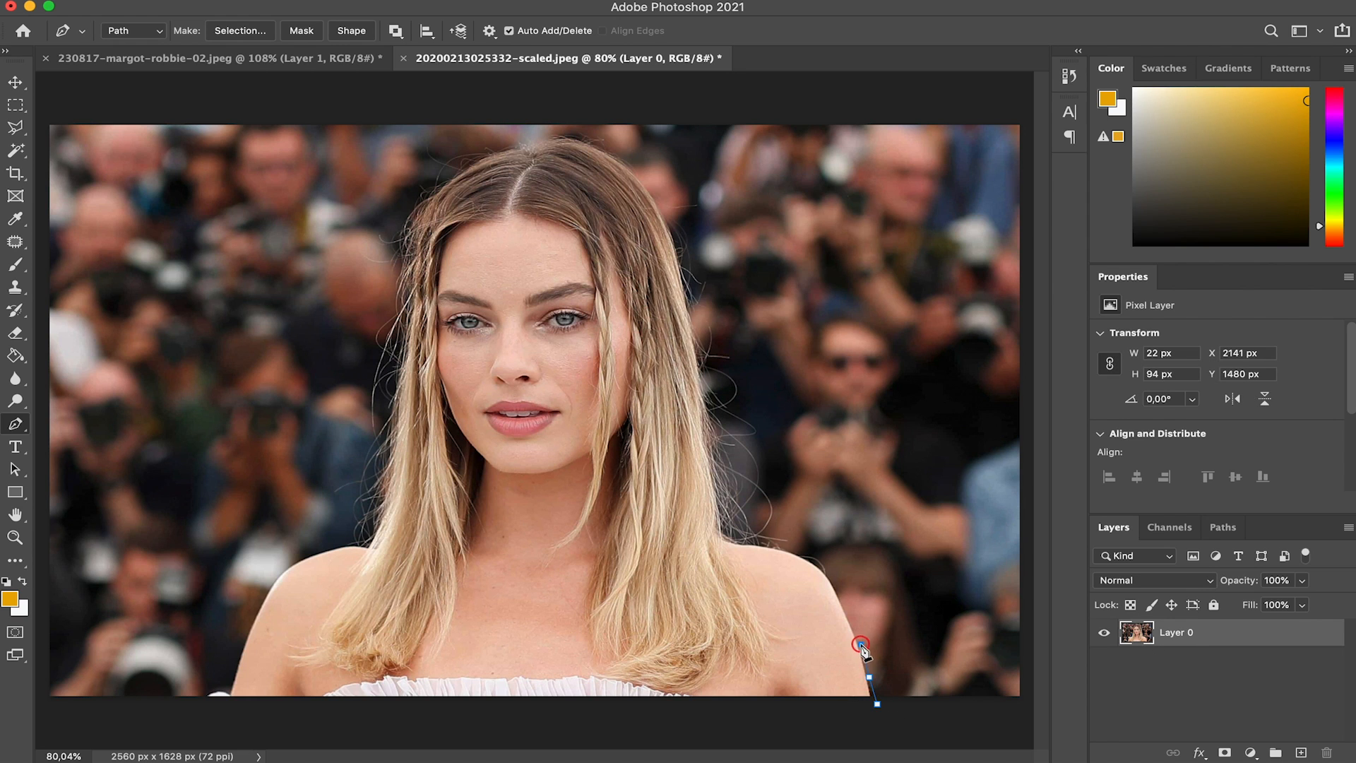
scroll(861, 645, "up", 4)
left_click_drag(909, 606, 758, 529)
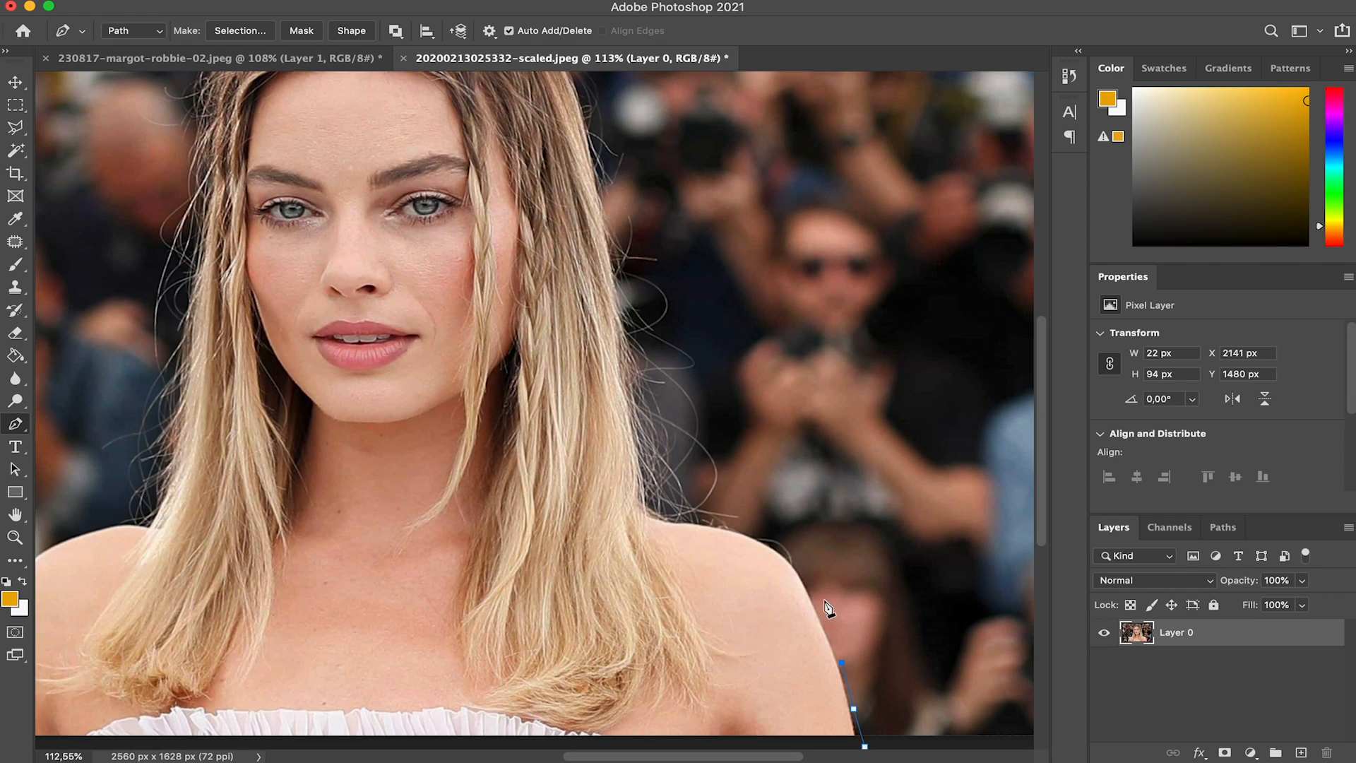
key("z")
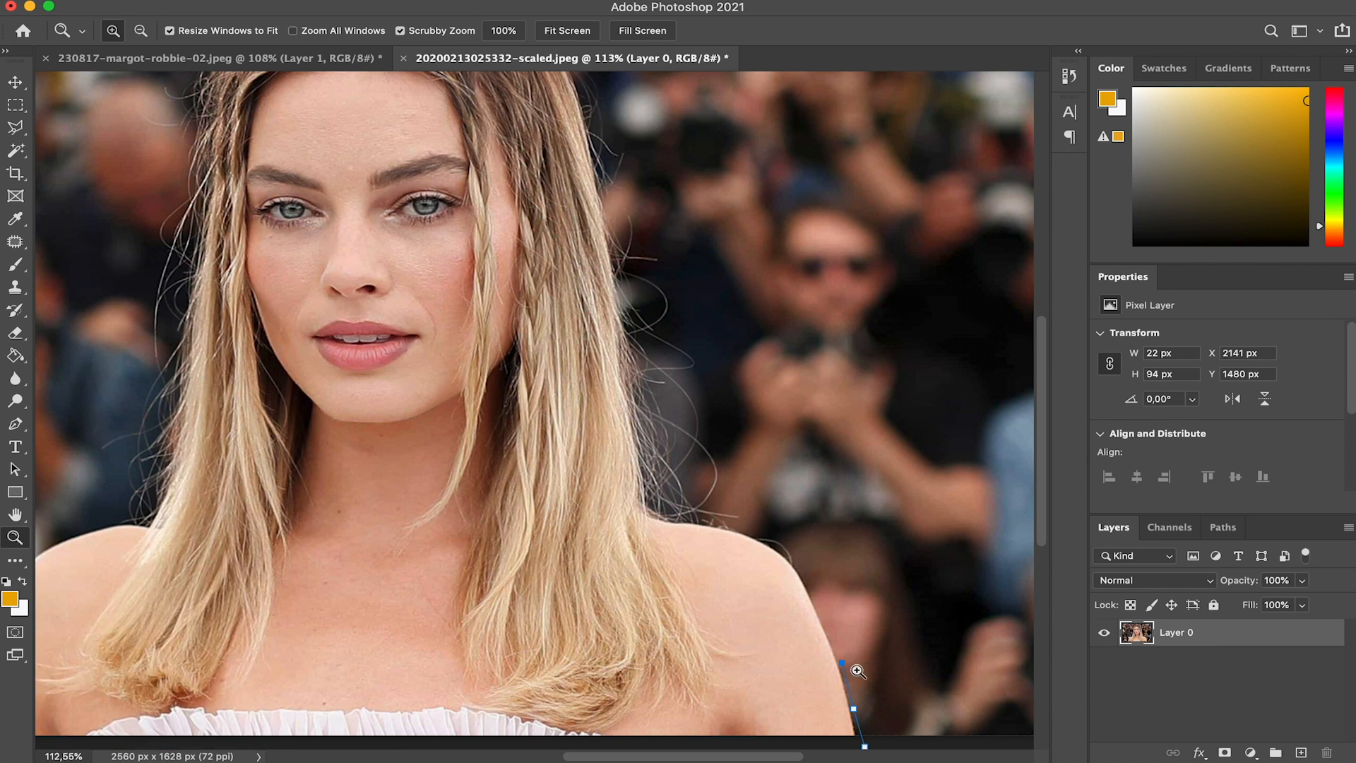
left_click(825, 631)
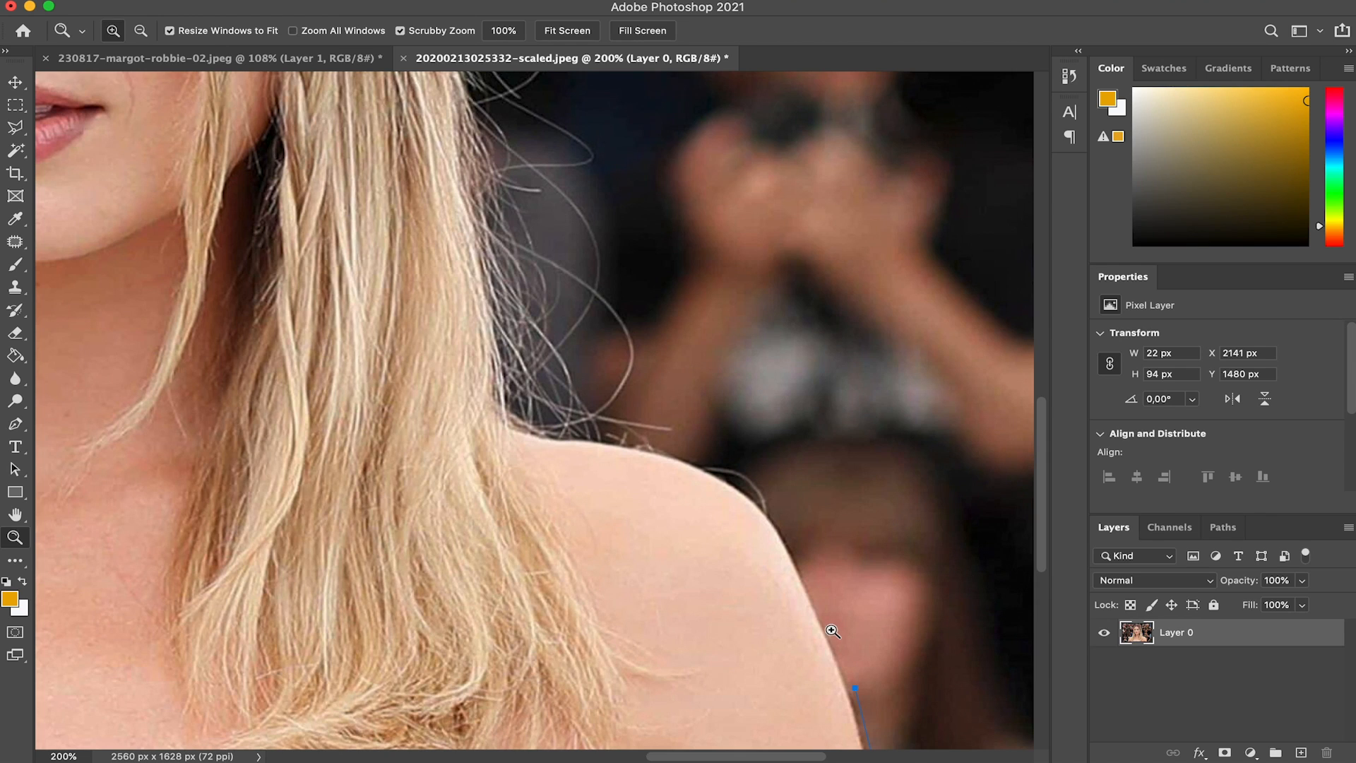
key("p")
left_click(834, 647)
left_click(799, 558)
left_click(779, 522)
left_click(749, 491)
left_click(690, 456)
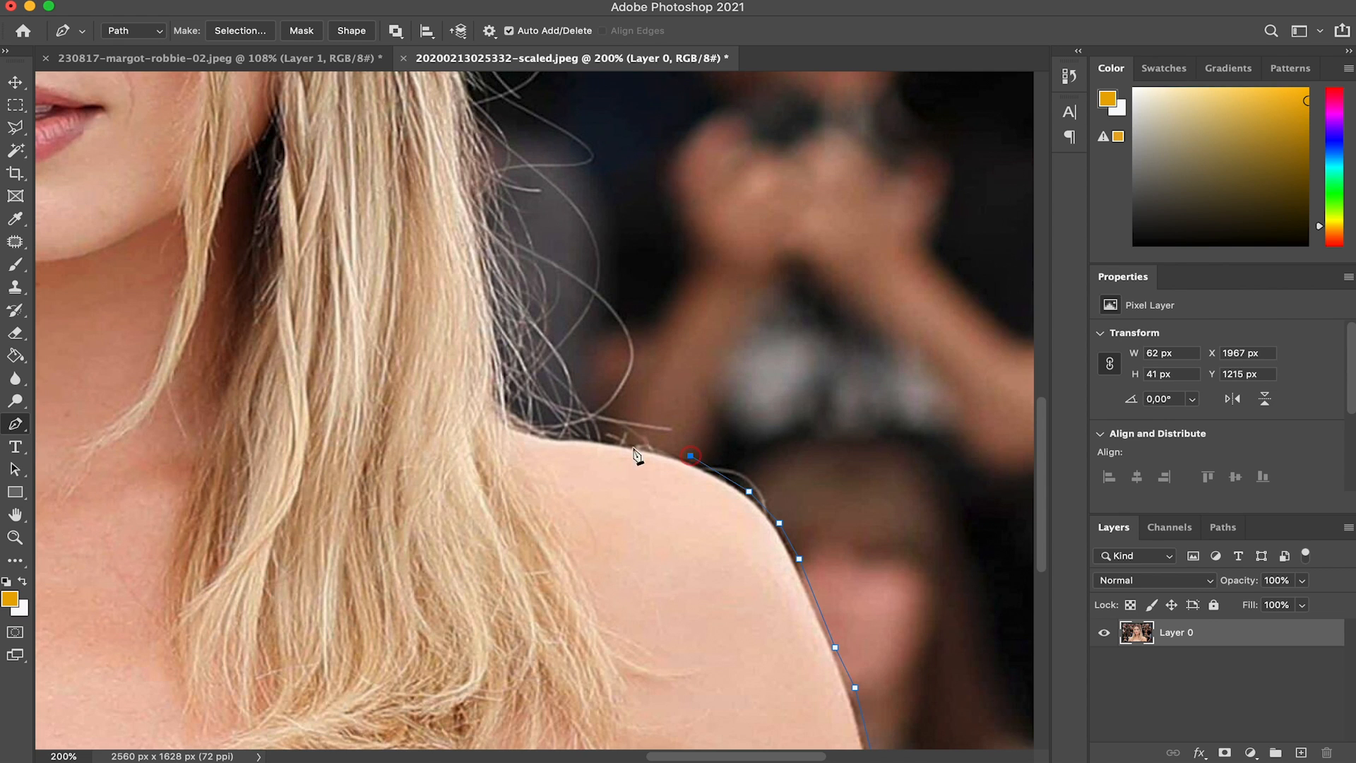
Continue the path from the shoulder up along the outer edge of the hair on the image's right side.
left_click(601, 437)
left_click(578, 394)
left_click(536, 352)
scroll(565, 410, "up", 5)
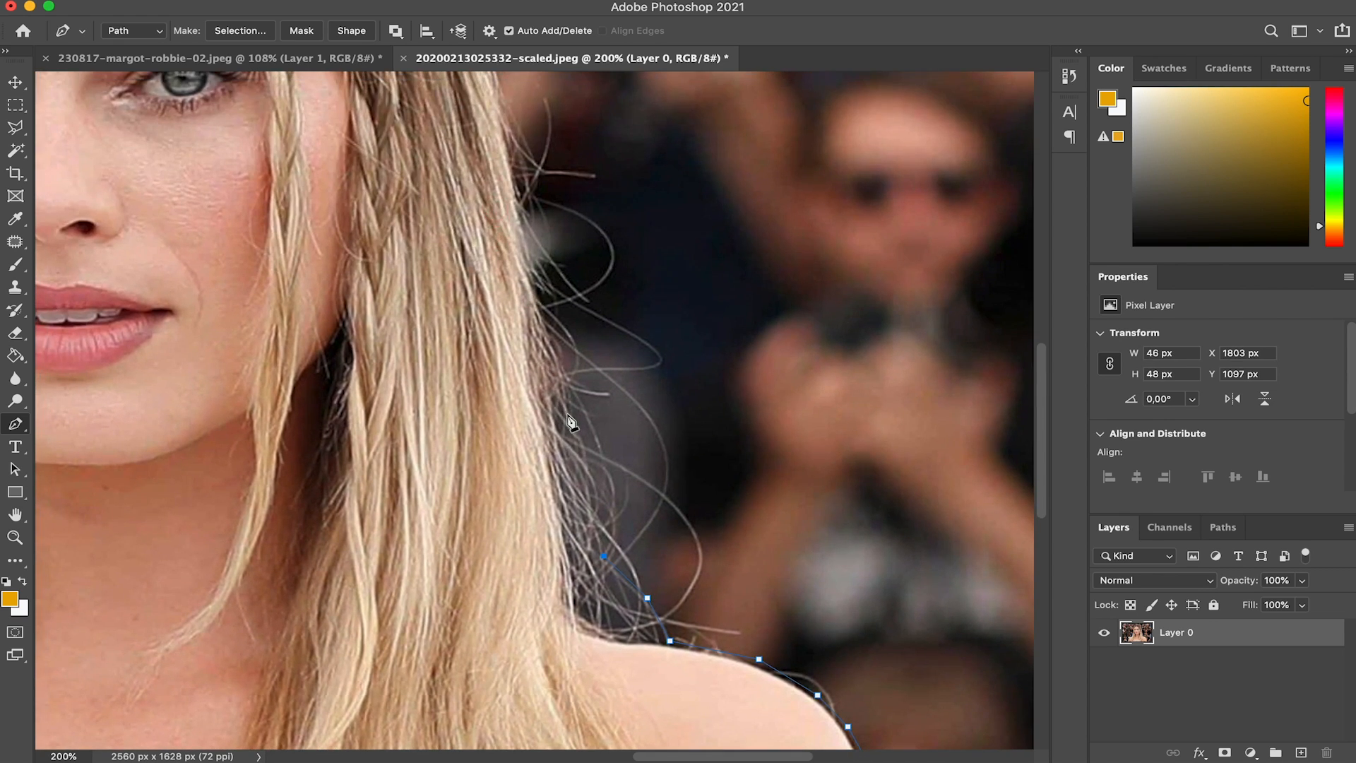
left_click(580, 409)
left_click(557, 299)
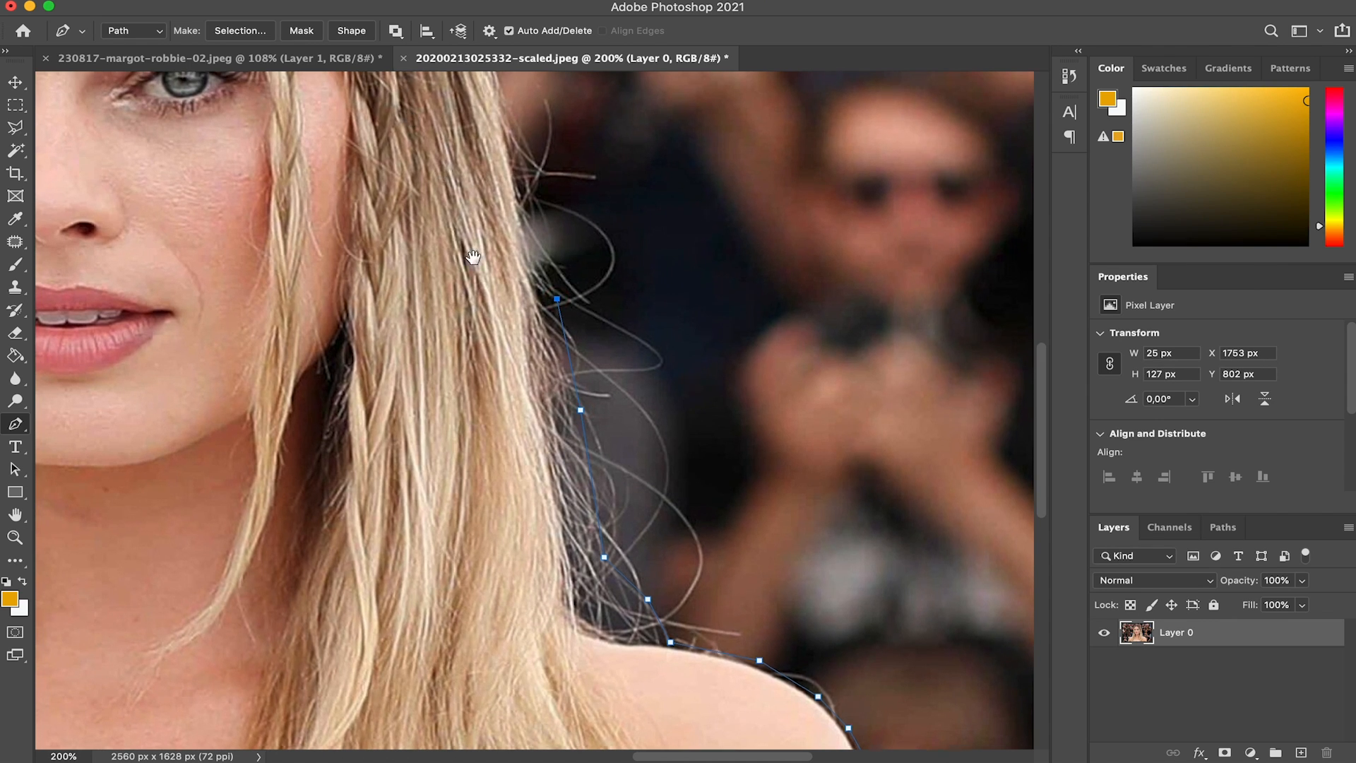
left_click_drag(474, 257, 650, 646)
left_click(657, 363)
left_click(649, 291)
Carry the path over the crown and down the other side of the hair and shoulder, closing it below the photo.
left_click_drag(542, 187, 671, 352)
left_click(701, 296)
left_click(659, 231)
left_click(580, 189)
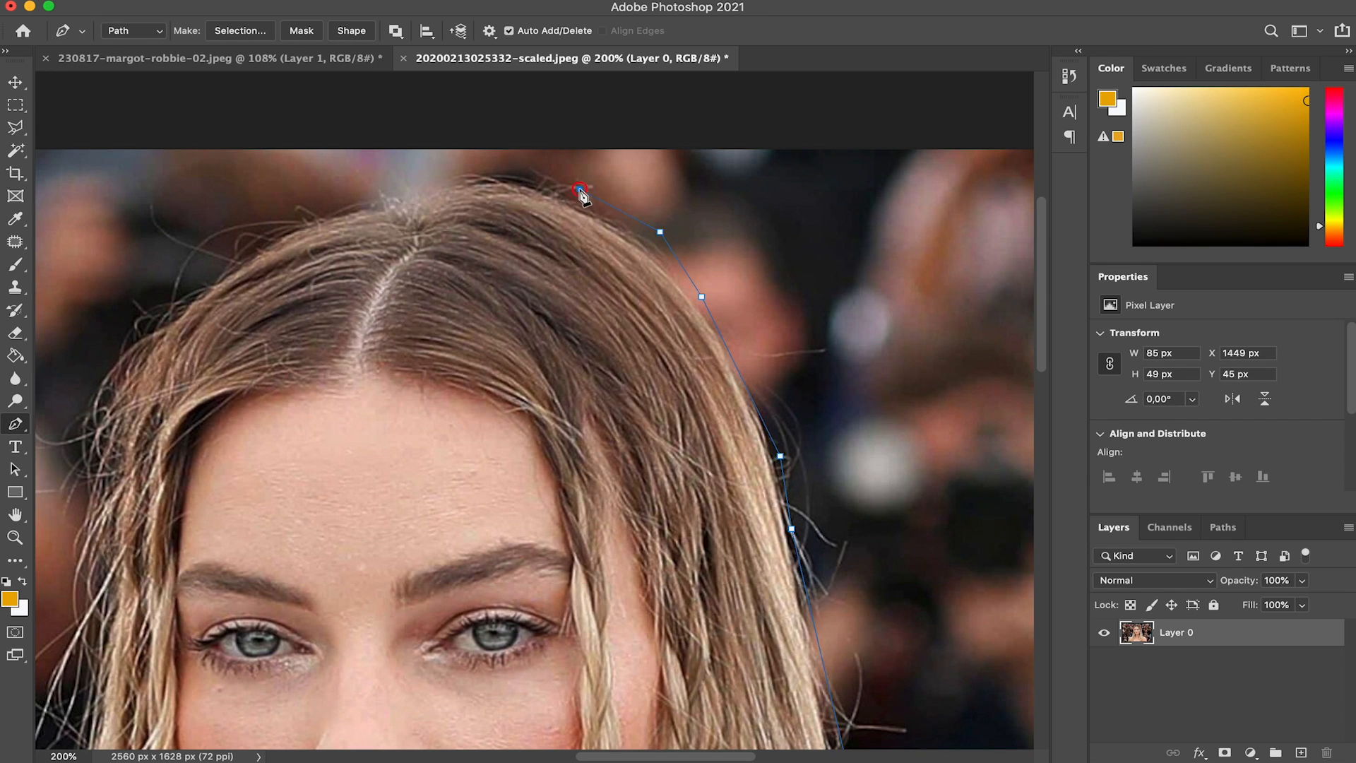
scroll(579, 191, "down", 5)
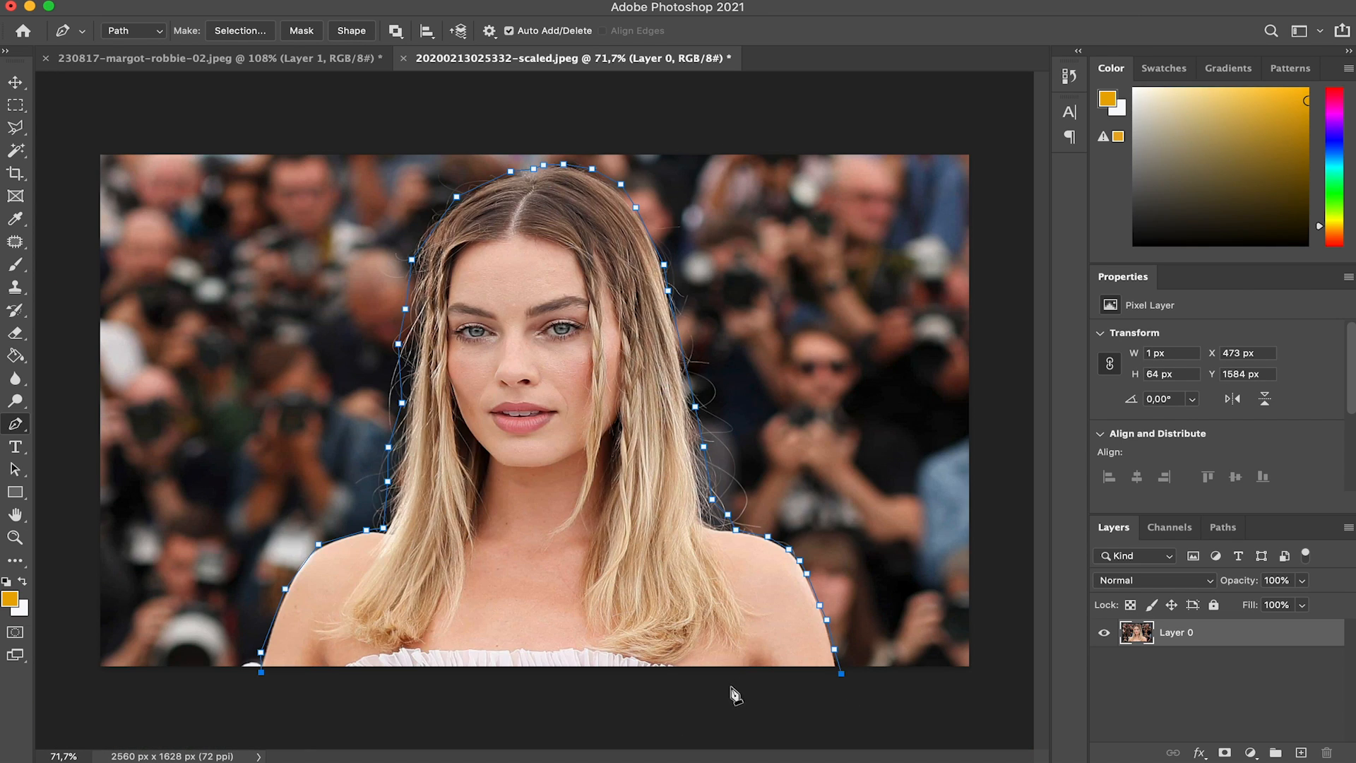
left_click(842, 677)
scroll(530, 410, "up", 2)
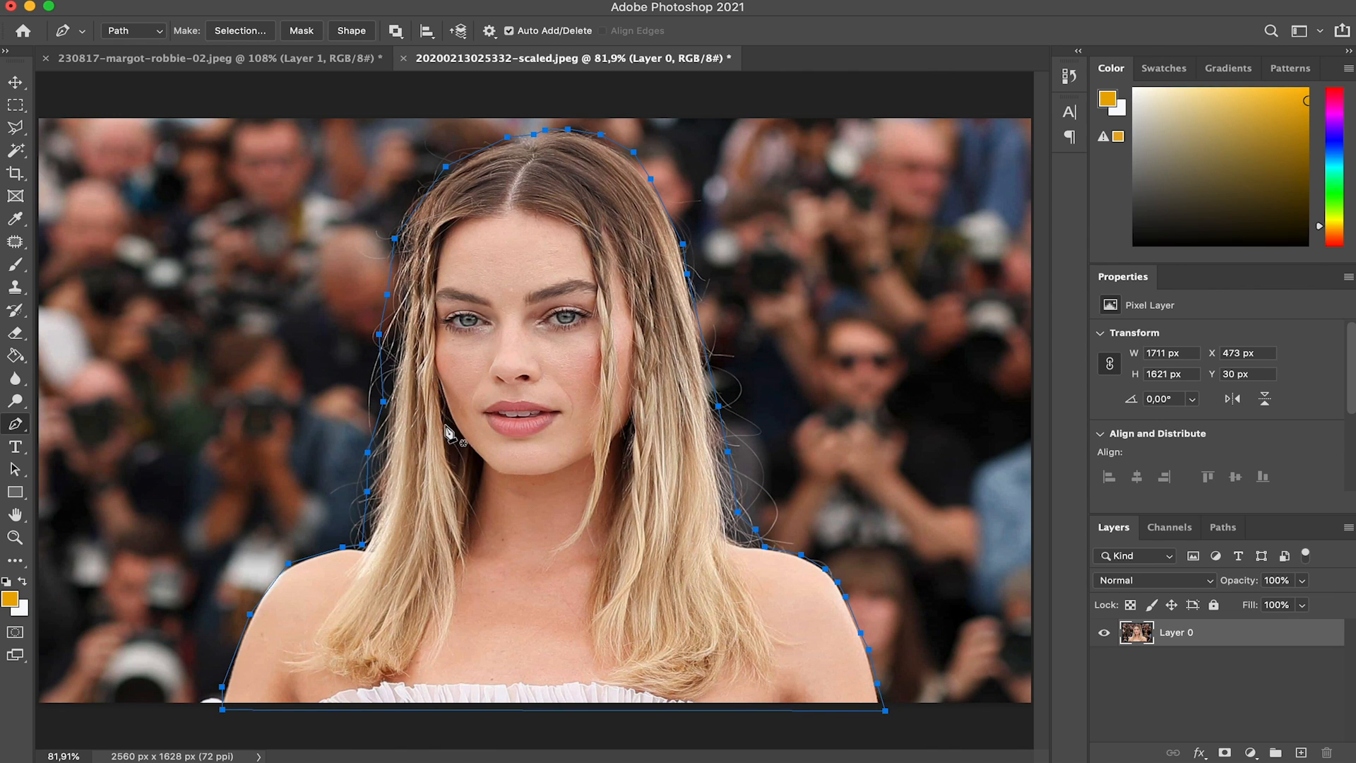
Convert the closed path into a new anti-aliased selection with a feather radius of 0 pixels.
right_click(597, 391)
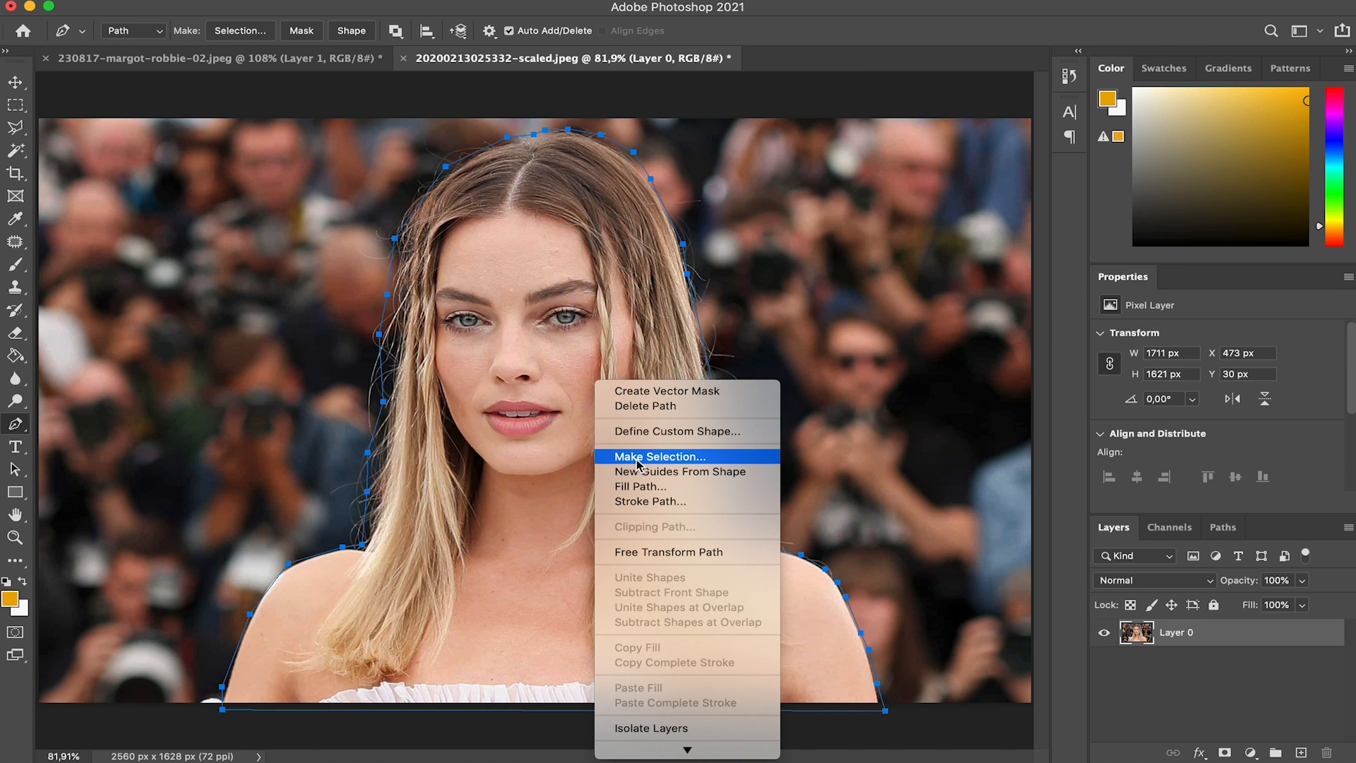
left_click(637, 457)
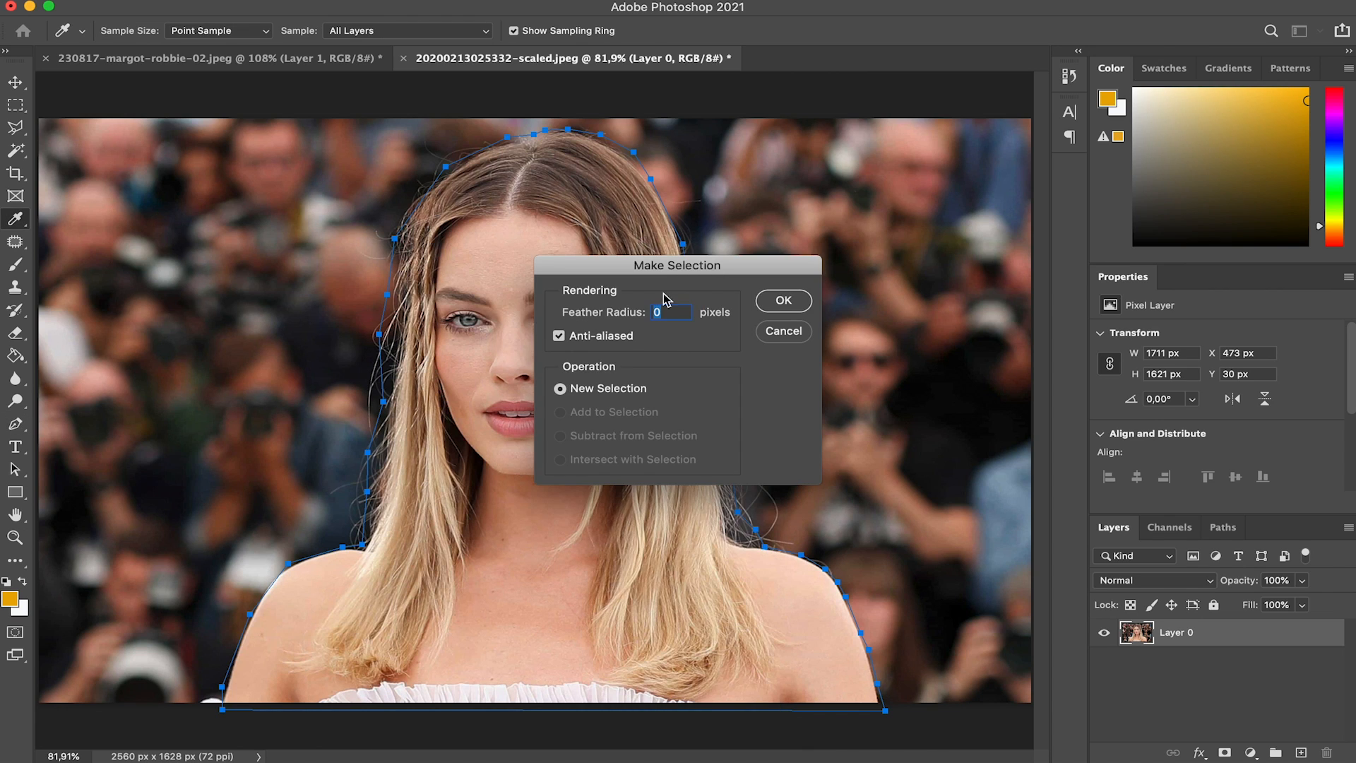
left_click(781, 302)
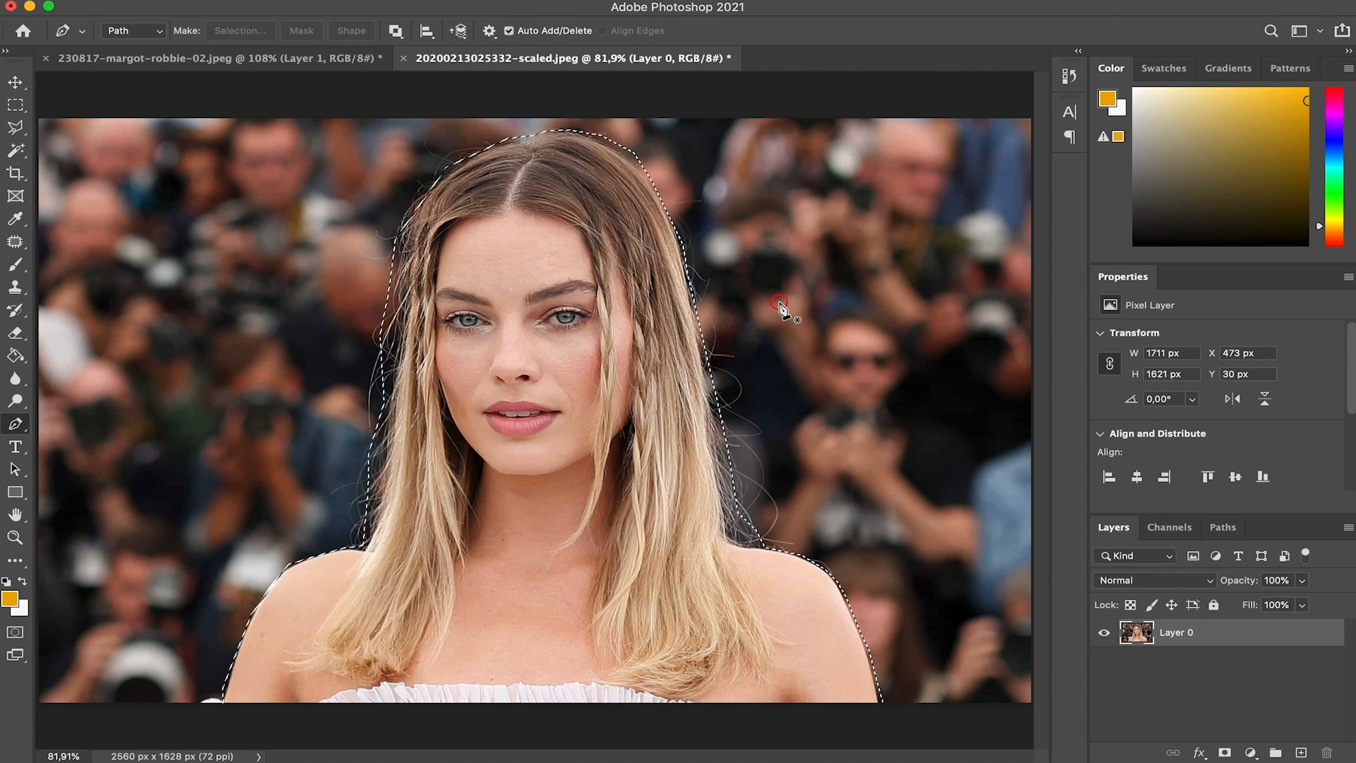
Try copying the selected woman to a new layer with Layer 0 hidden, and undo the copy.
key("super+j")
left_click(1102, 661)
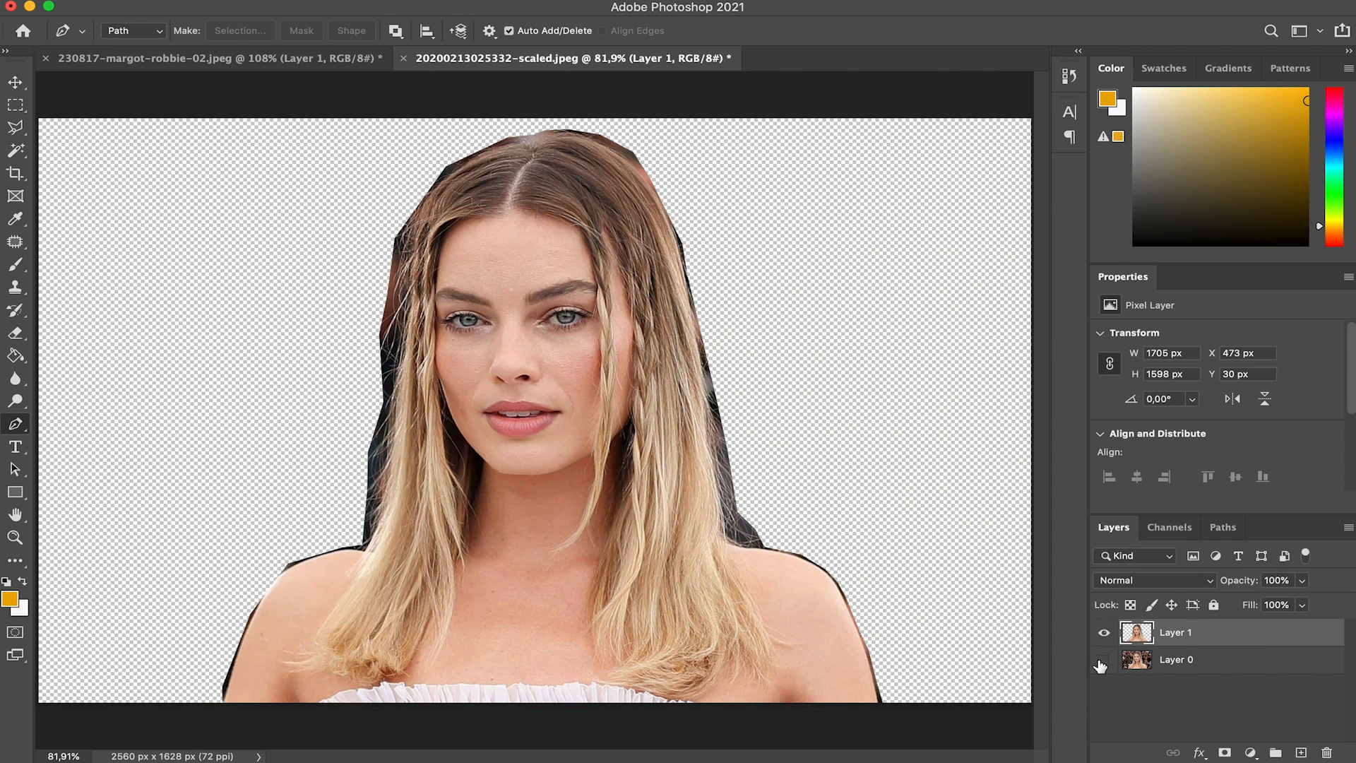
left_click(1102, 661)
key("super+z")
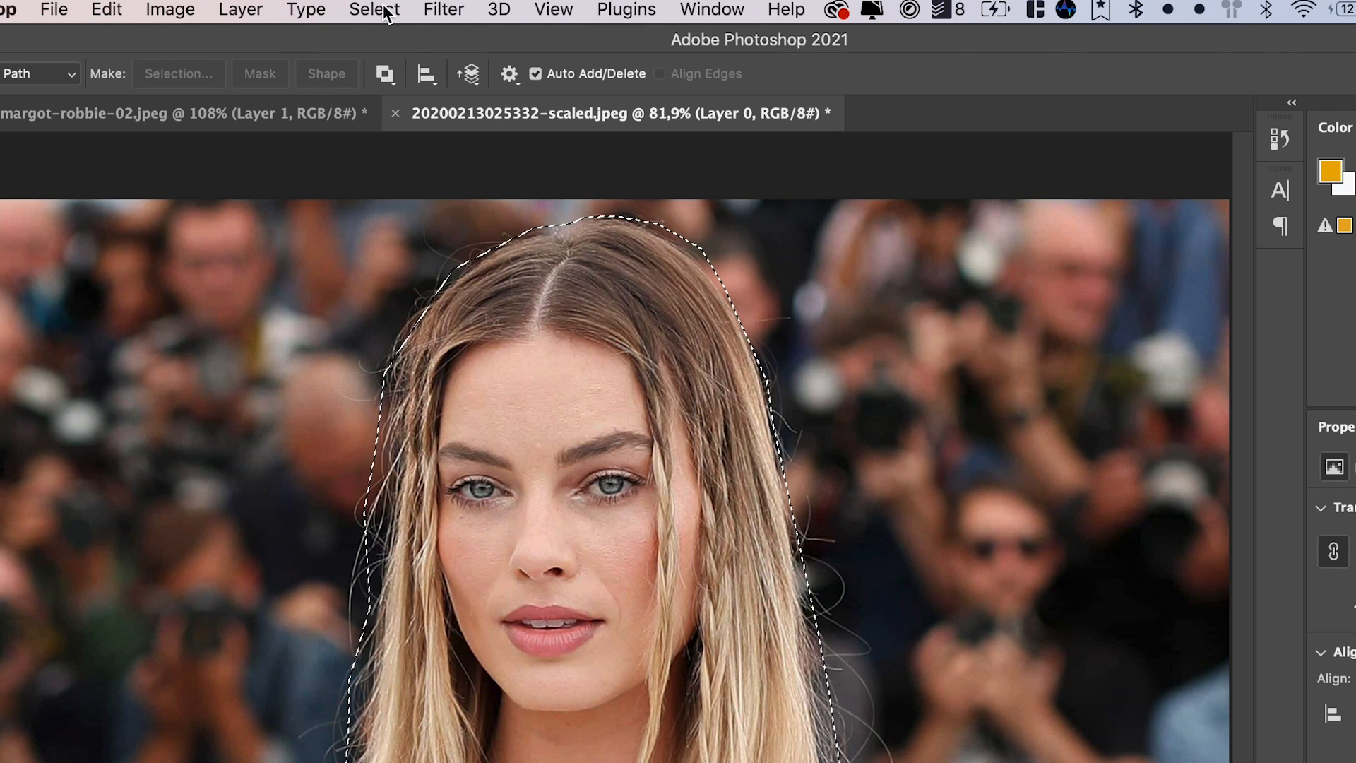
Start Refine Edge on the woman's selection and enable Smart Radius with a radius of 9.5 px.
left_click(385, 10)
mouse_move(510, 396)
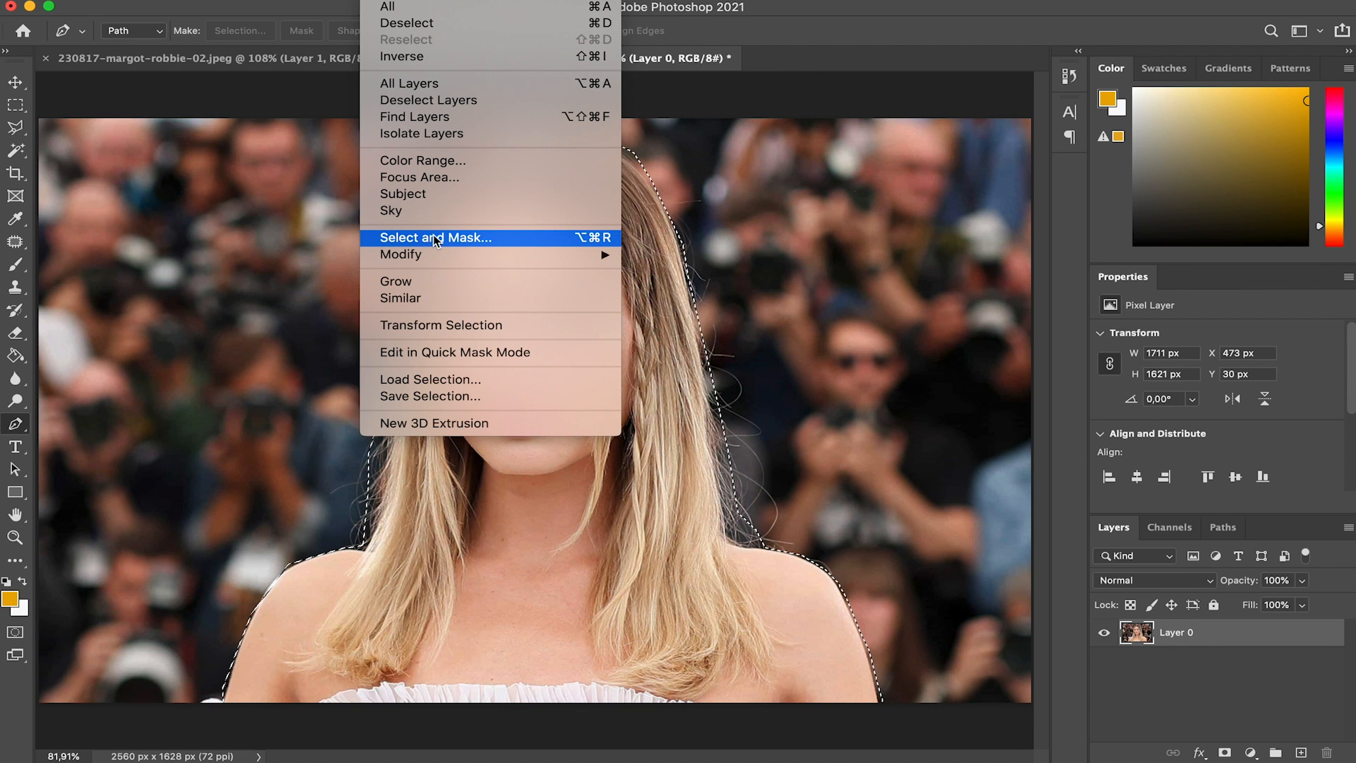
left_click(436, 238, "shift")
left_click_drag(1040, 66, 1007, 68)
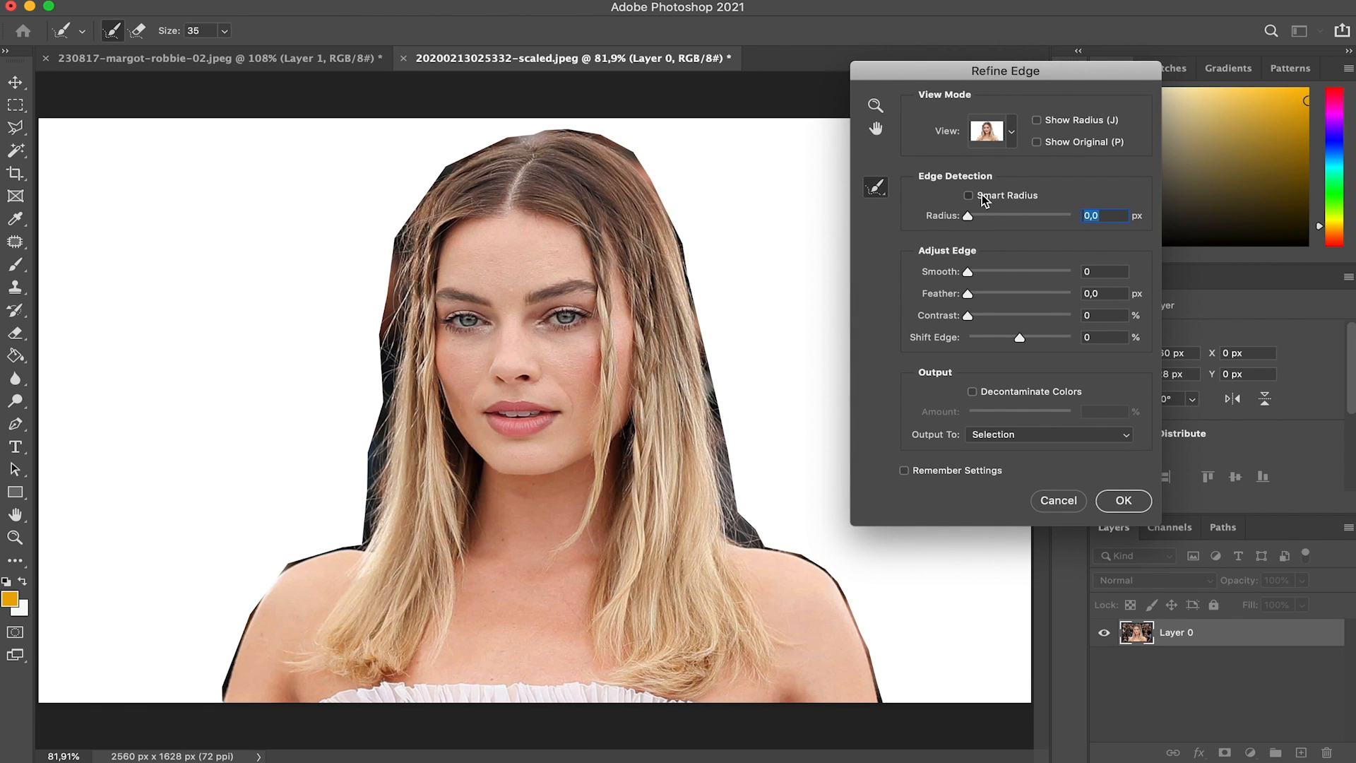
left_click_drag(968, 215, 1009, 216)
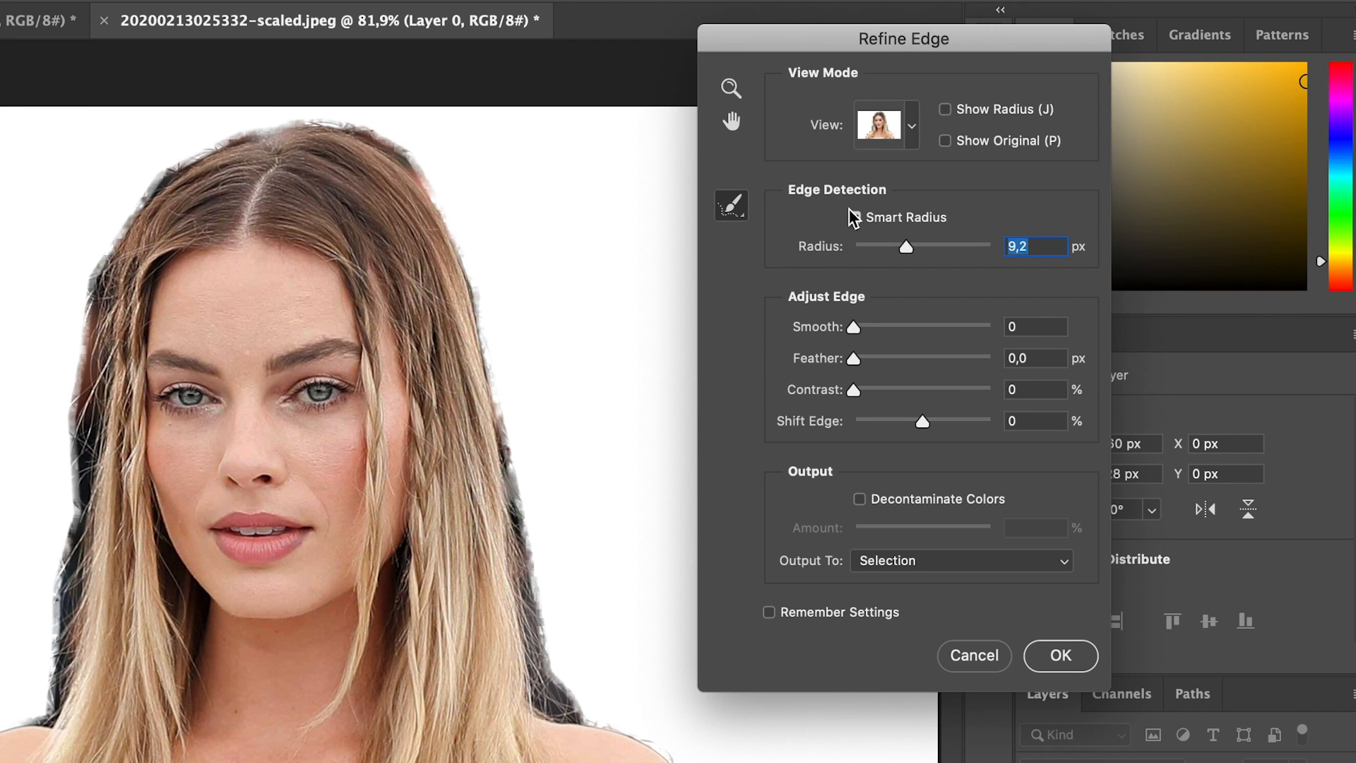
left_click(854, 215)
left_click_drag(907, 246, 908, 244)
Paint along the whole outline of the shoulders and hair with the Refine Radius Tool at size 83.
left_click(731, 205)
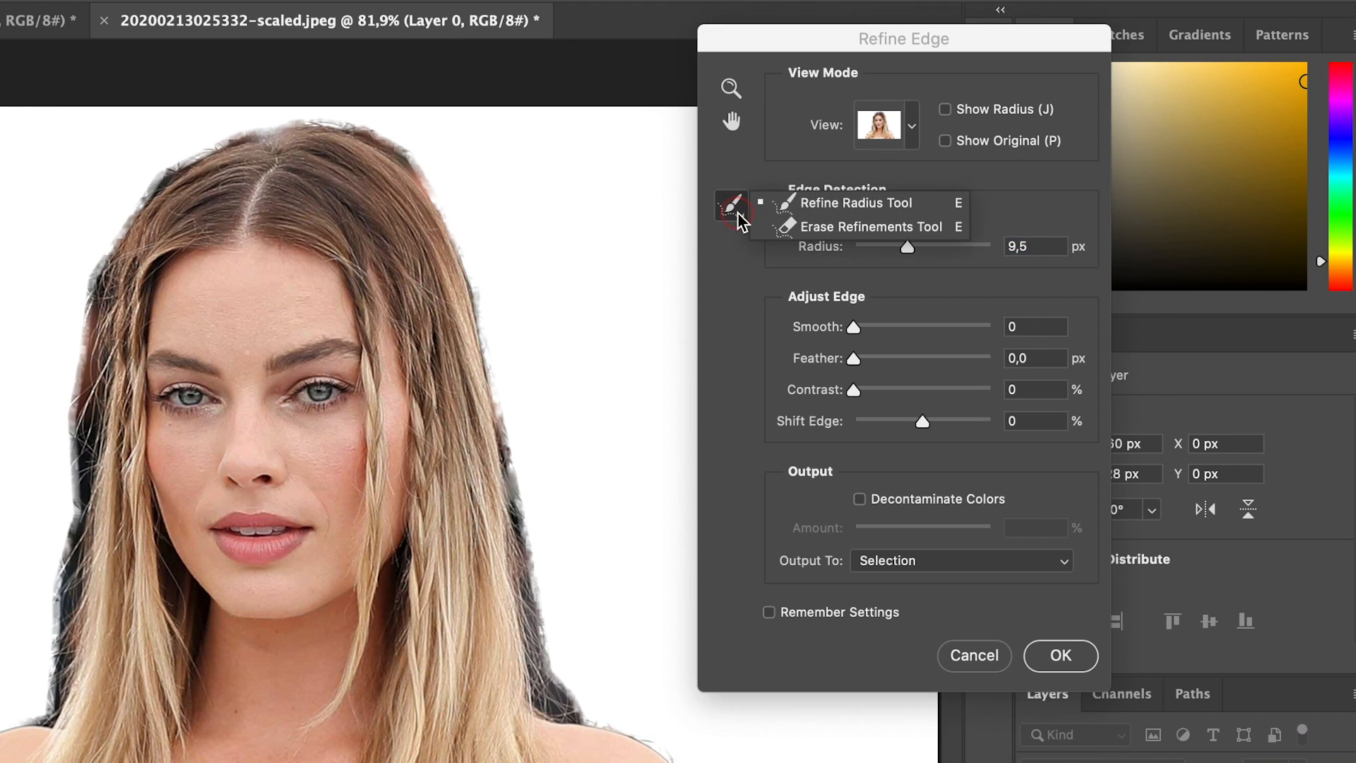
left_click(808, 206)
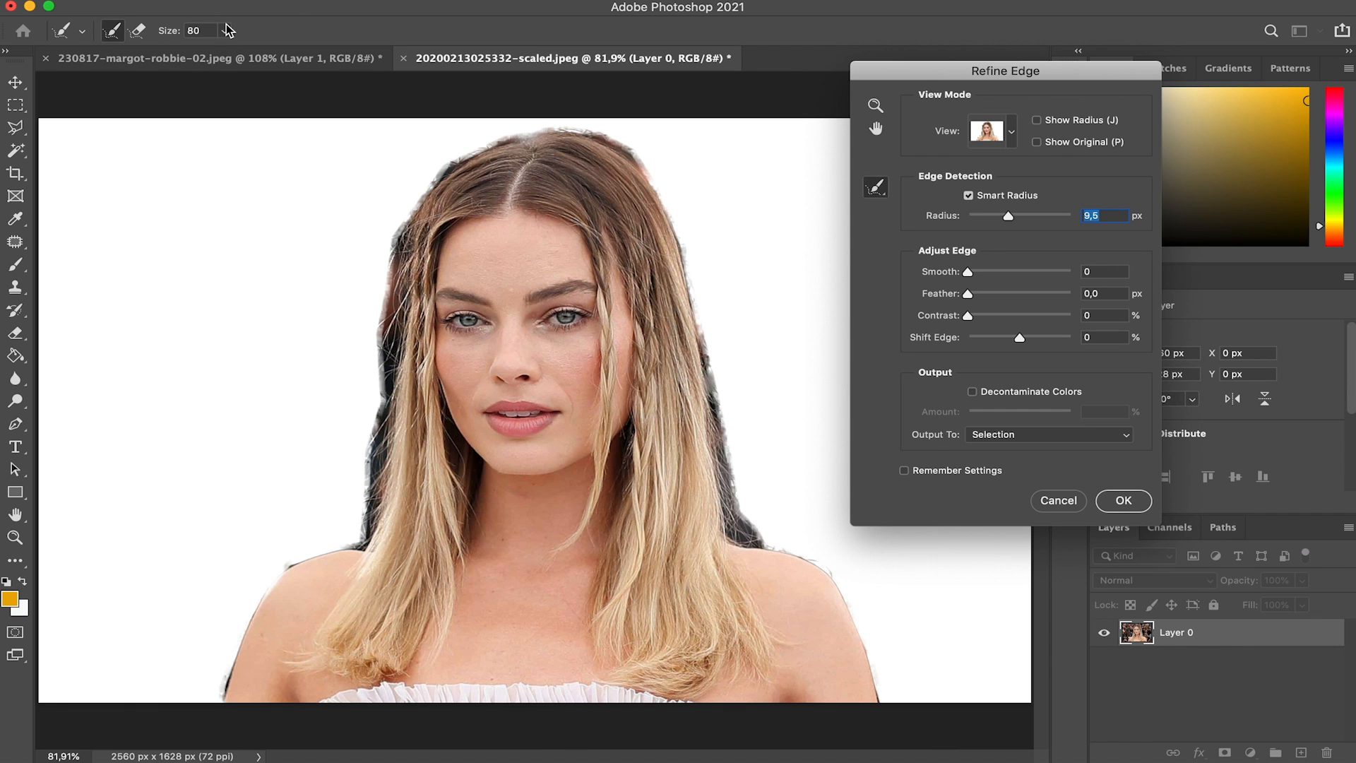
left_click(224, 30)
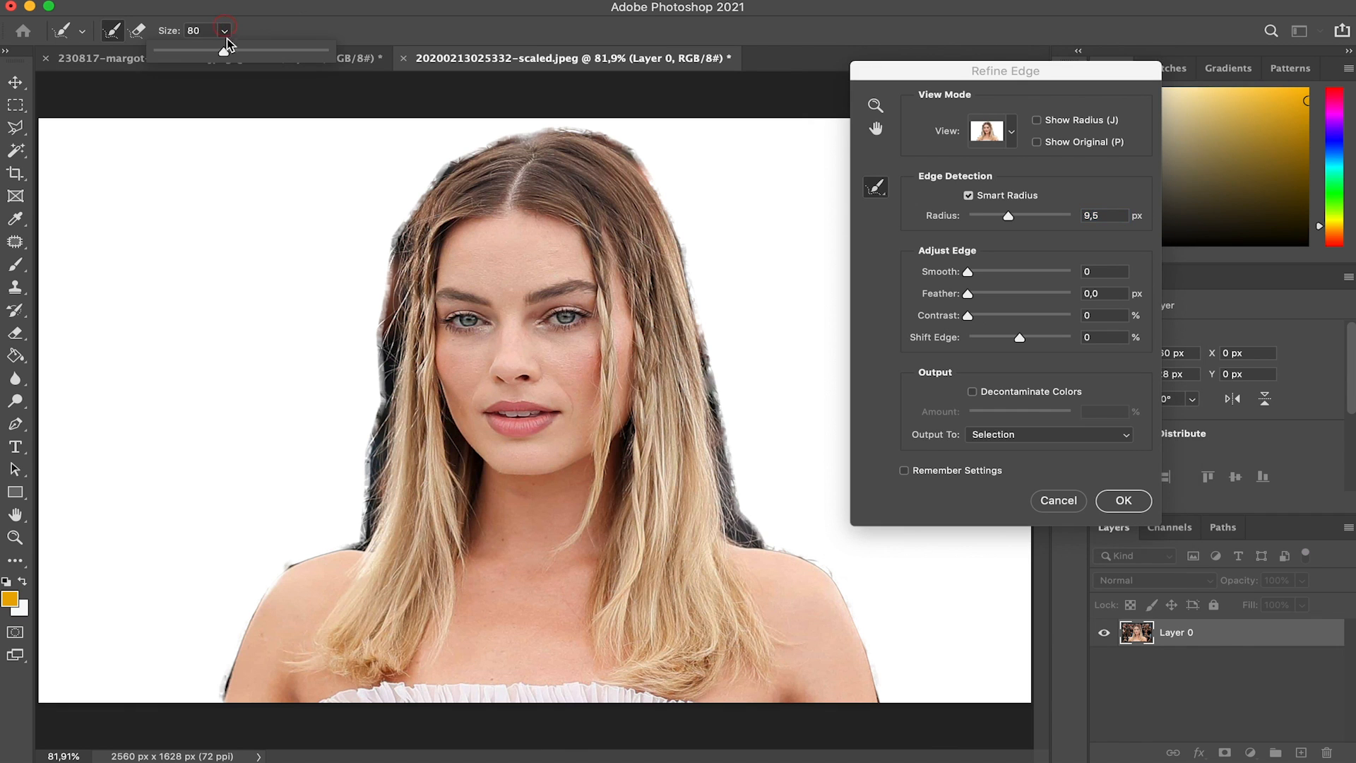
left_click_drag(235, 55, 239, 55)
mouse_move(885, 704)
left_mouse_down()
mouse_move(830, 589)
mouse_move(782, 554)
left_mouse_up()
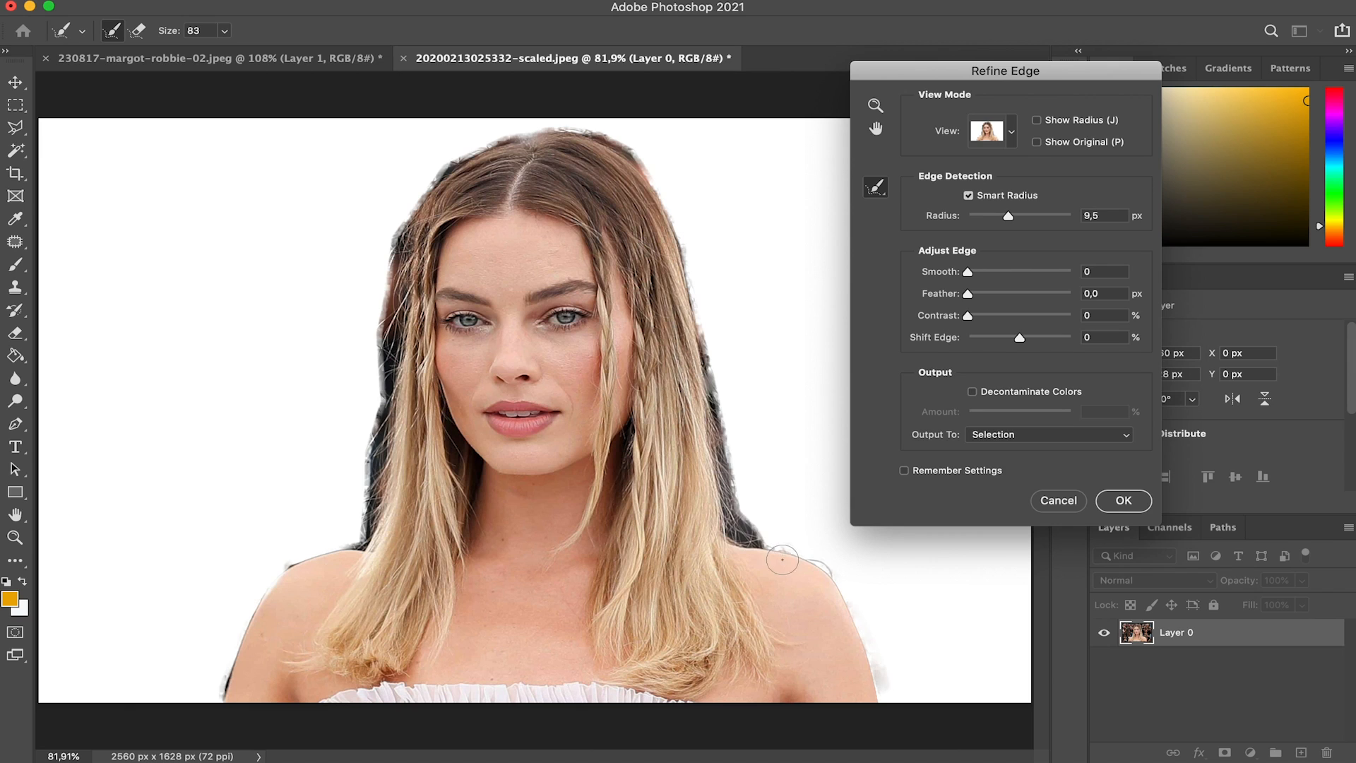
mouse_move(770, 548)
left_mouse_down()
mouse_move(713, 512)
mouse_move(741, 522)
mouse_move(672, 211)
mouse_move(641, 185)
mouse_move(635, 164)
mouse_move(658, 187)
mouse_move(634, 150)
mouse_move(531, 133)
left_mouse_up()
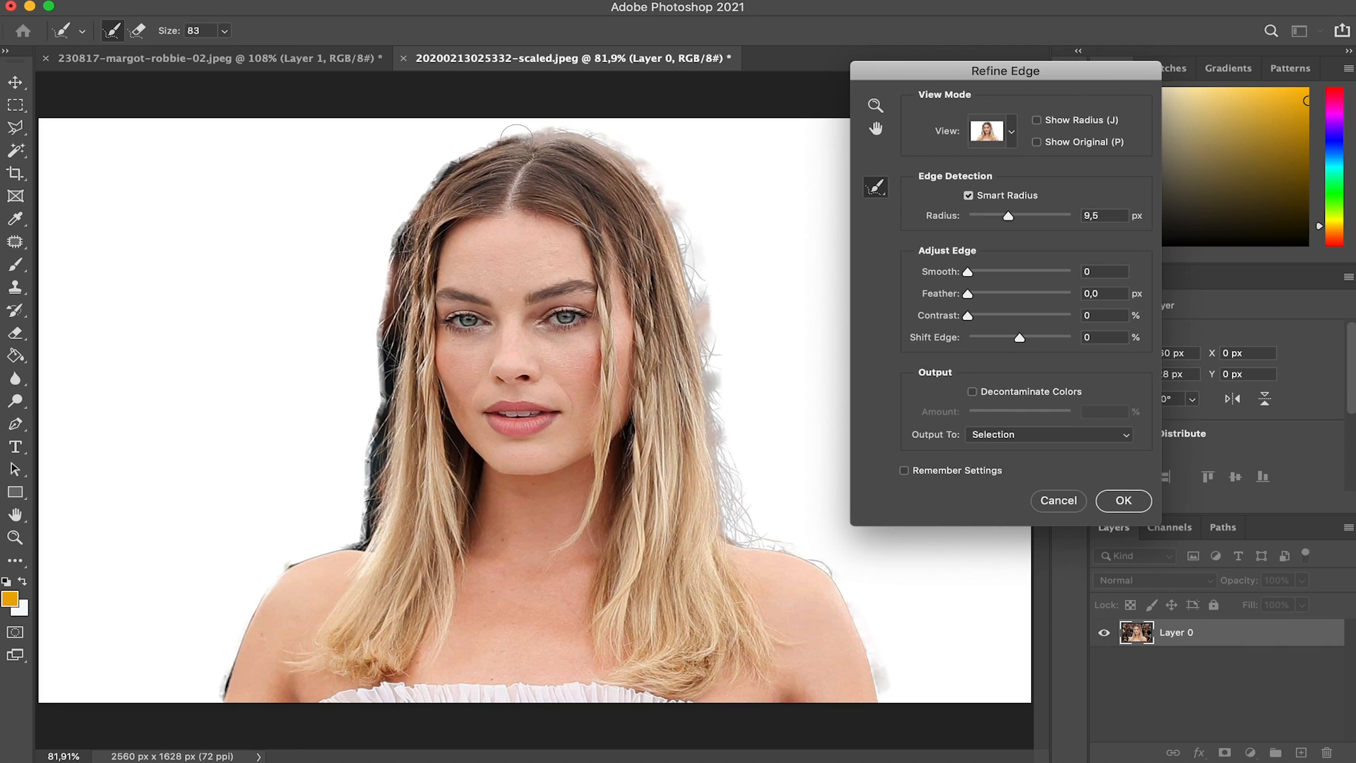
mouse_move(529, 130)
left_mouse_down()
mouse_move(436, 195)
mouse_move(411, 240)
mouse_move(387, 336)
mouse_move(385, 505)
left_mouse_up()
mouse_move(378, 427)
left_mouse_down()
mouse_move(373, 547)
mouse_move(286, 583)
mouse_move(237, 646)
mouse_move(219, 710)
left_mouse_up()
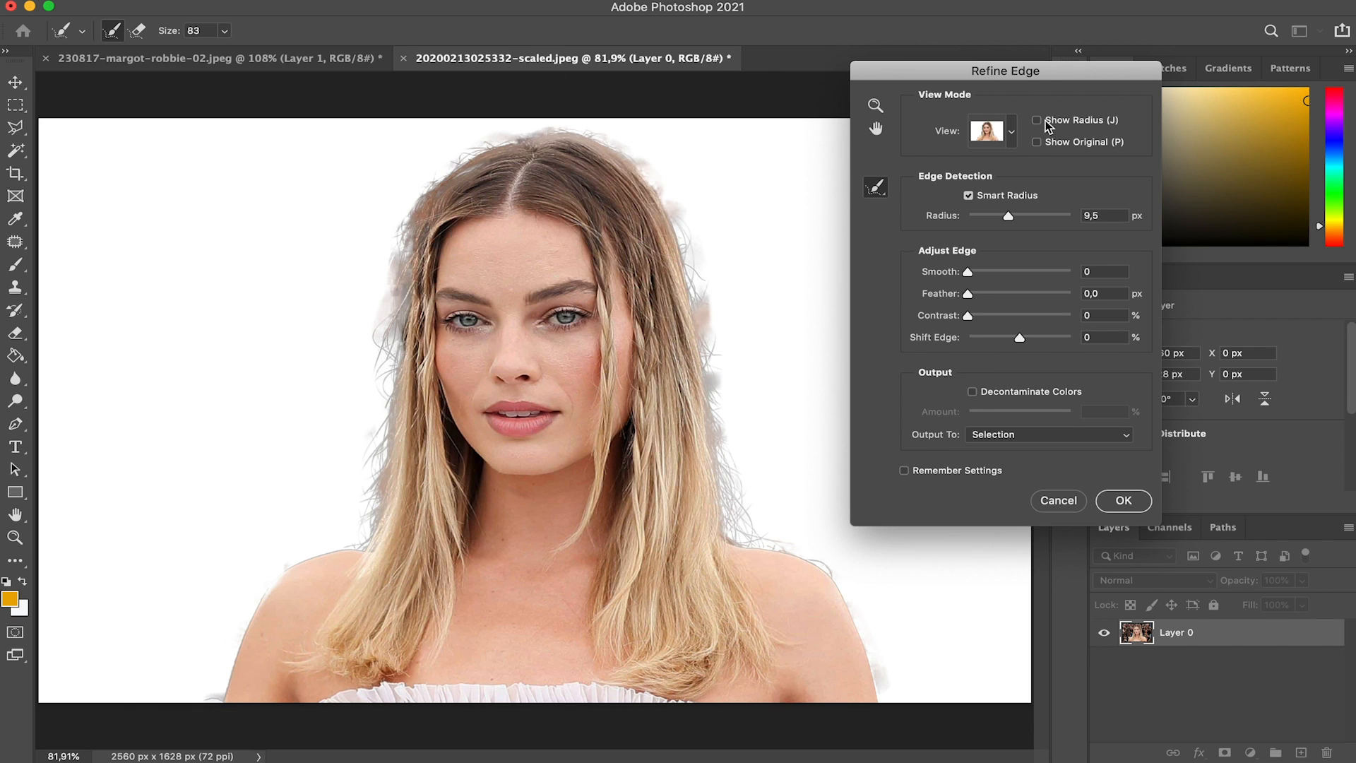
Preview the refined cutout with the On Black view mode.
left_click(1011, 131)
left_click(962, 311)
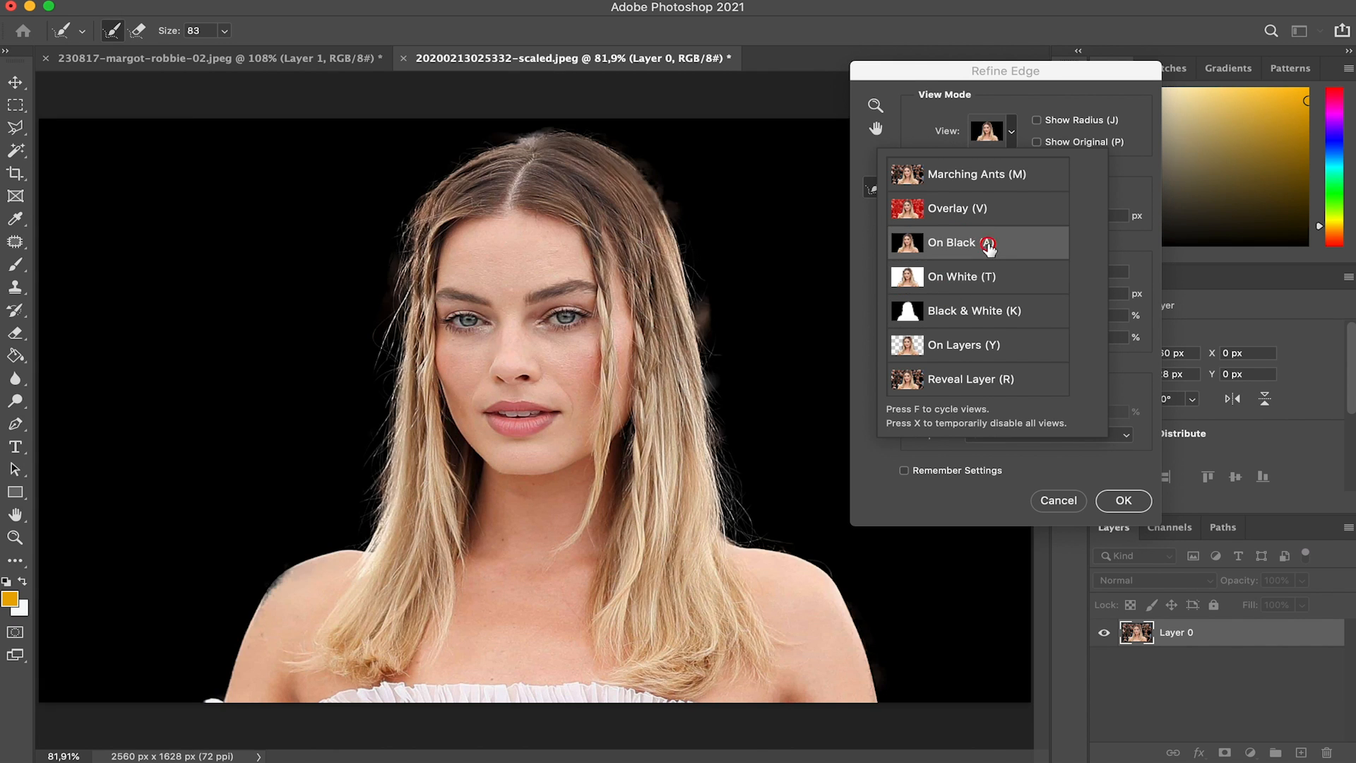
left_click(954, 476)
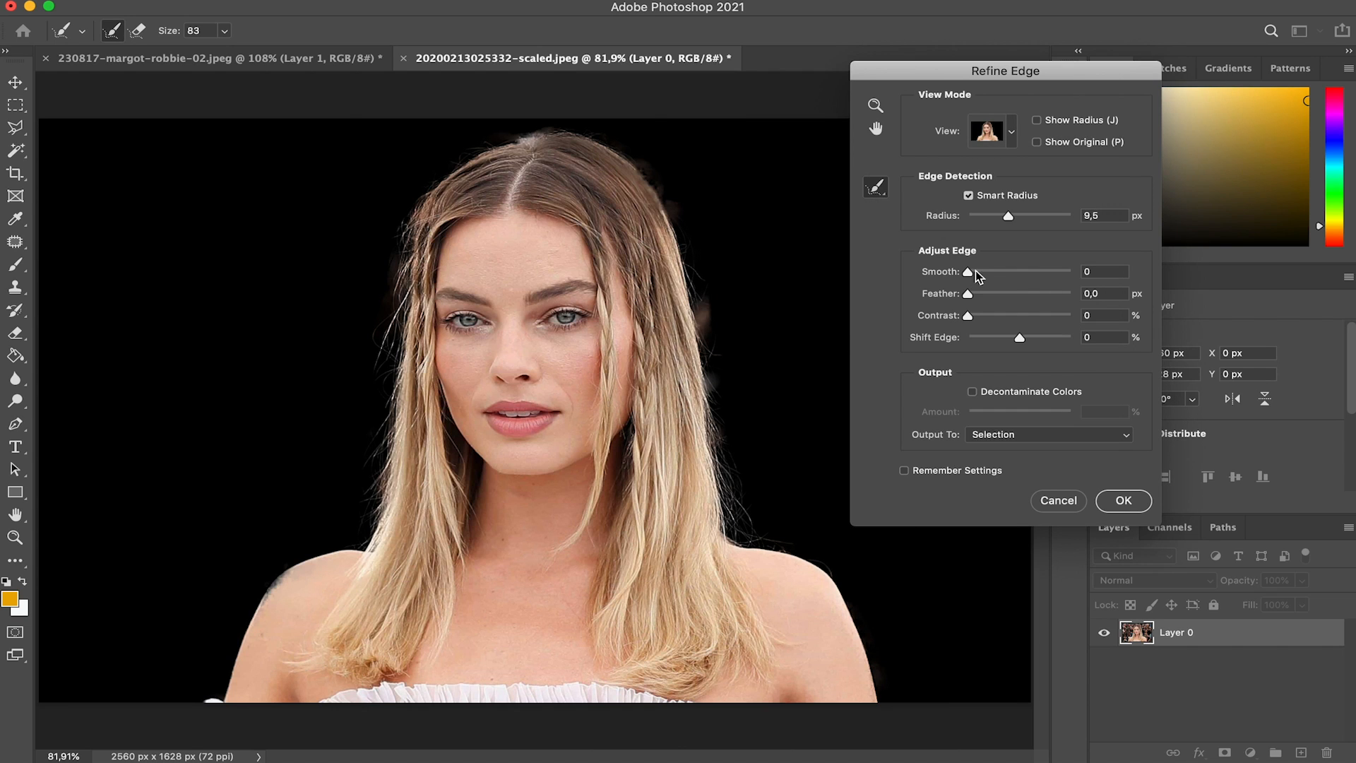
Adjust the selection edge to Smooth 33, Feather 3.7 px, Contrast 43 % and Shift Edge 0 %.
left_click_drag(986, 272, 1002, 273)
left_click(998, 294)
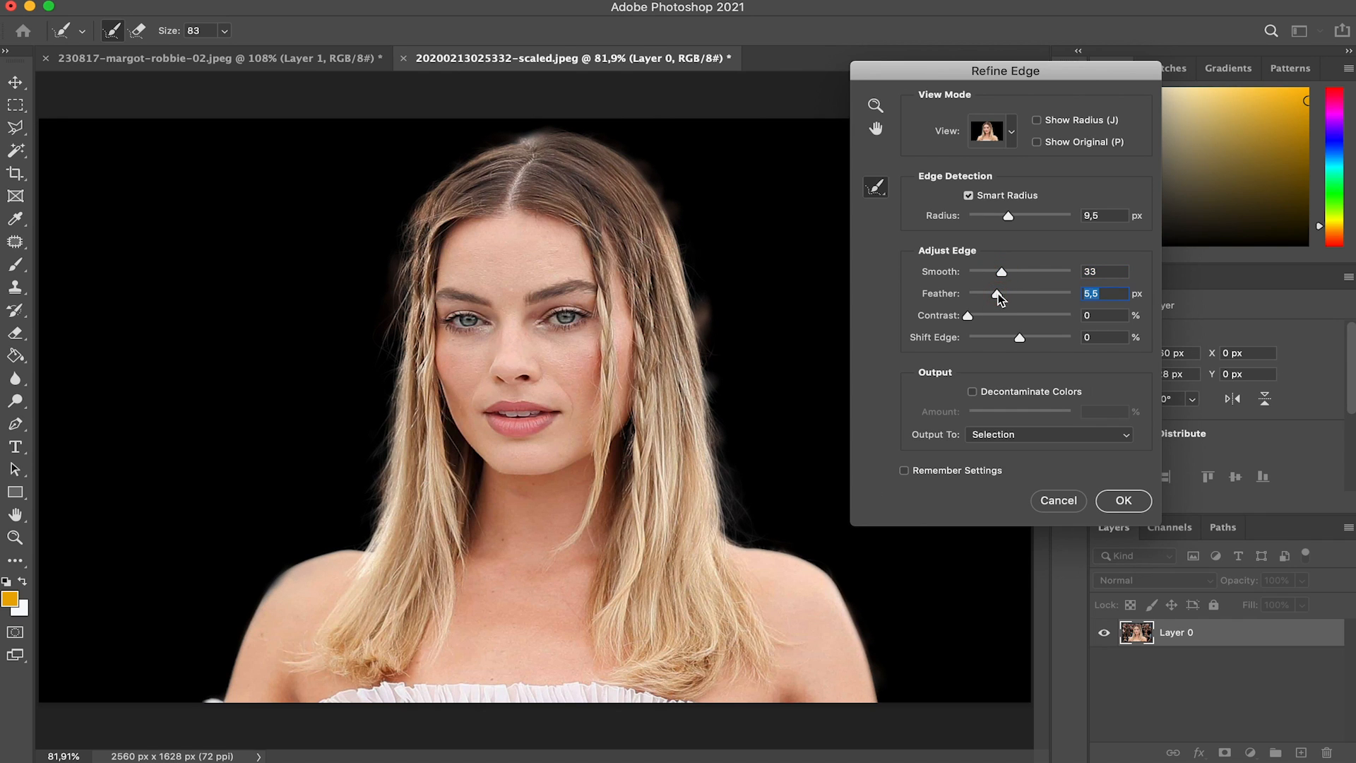
left_click_drag(997, 294, 1022, 316)
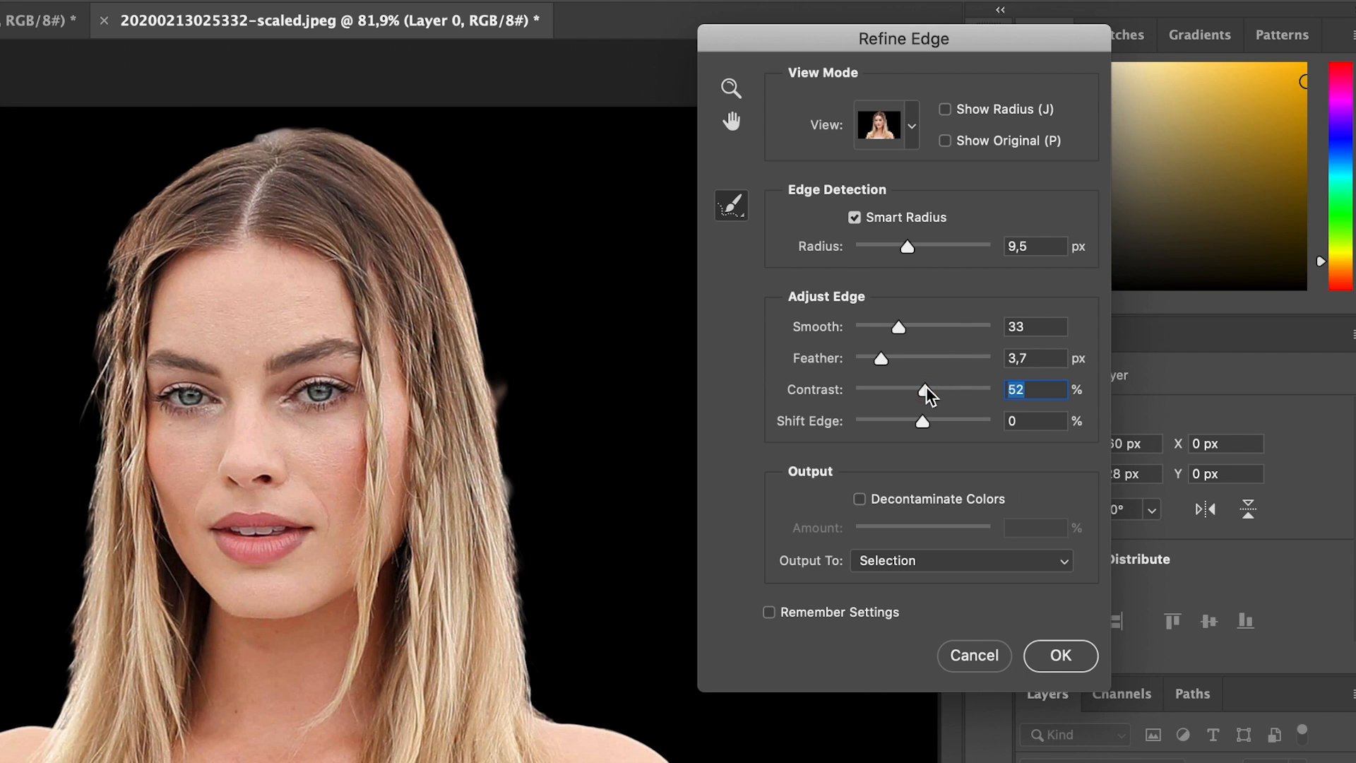
left_click(911, 391)
mouse_move(923, 422)
left_mouse_down()
mouse_move(883, 422)
mouse_move(970, 421)
mouse_move(901, 416)
left_mouse_up()
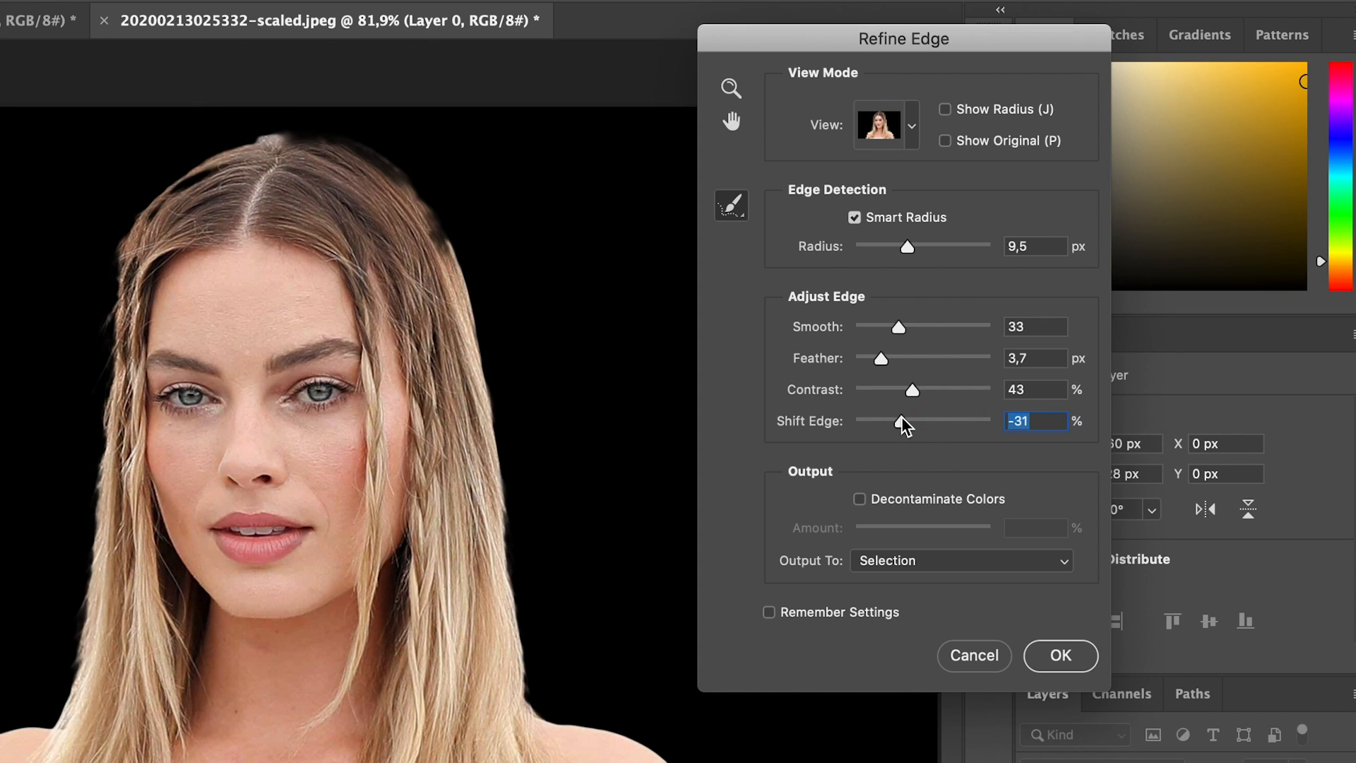
type("0")
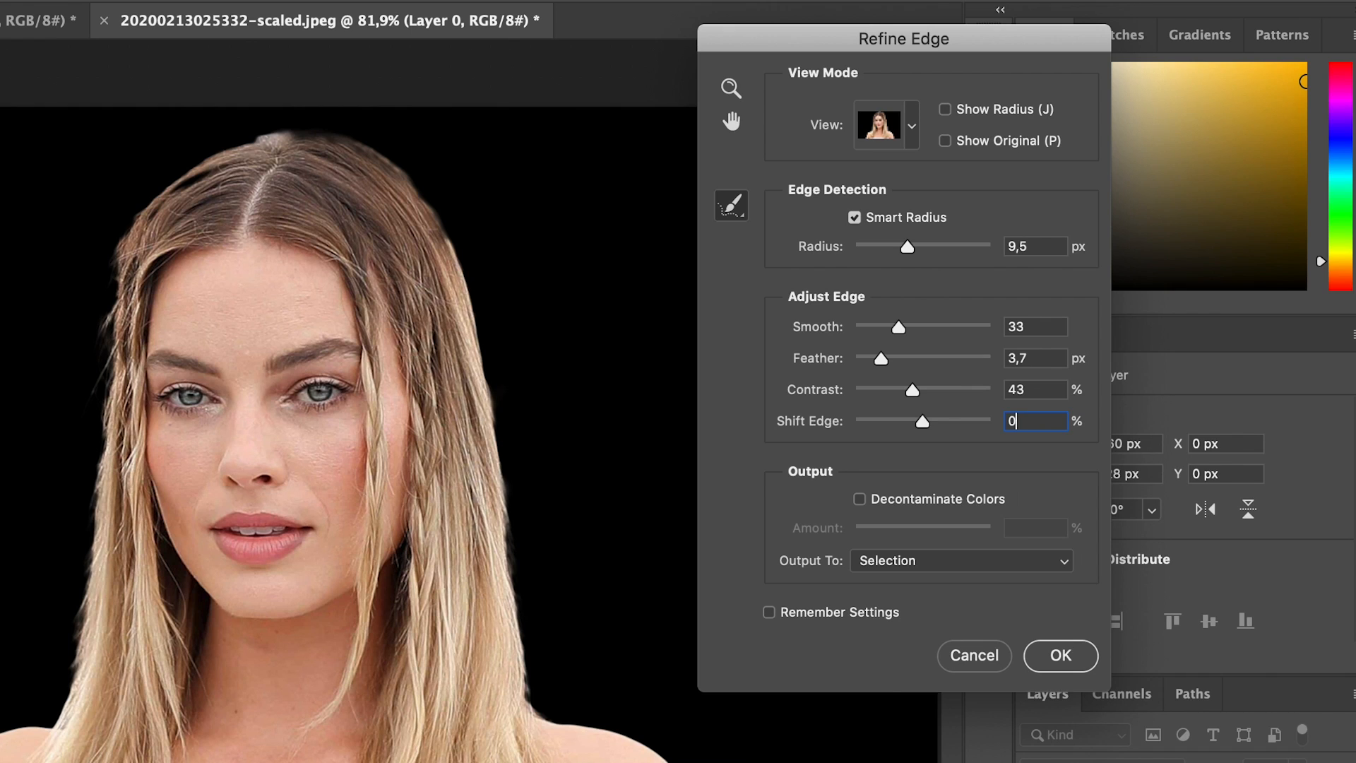
Enable Decontaminate Colors at 53 % and output the refined cutout to a new layer without a mask.
left_click(864, 500)
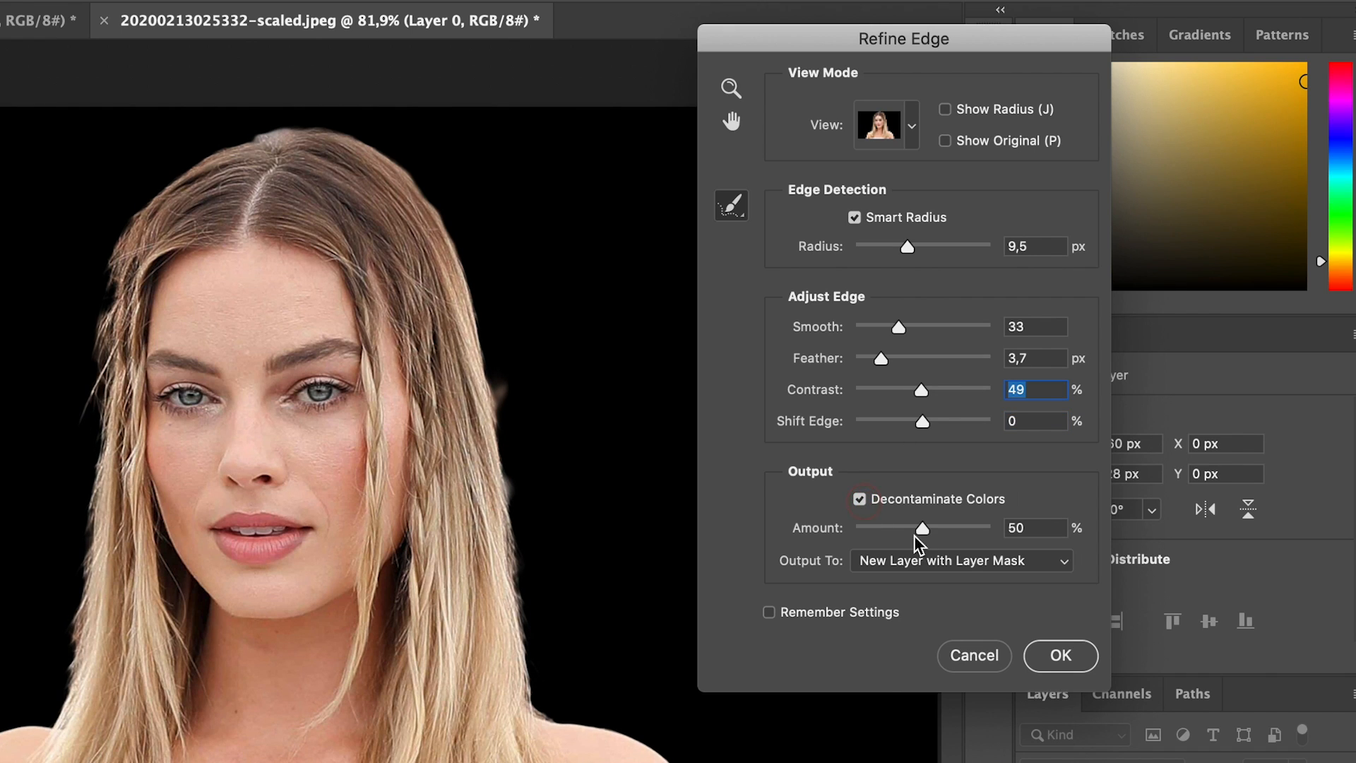
left_click(960, 559)
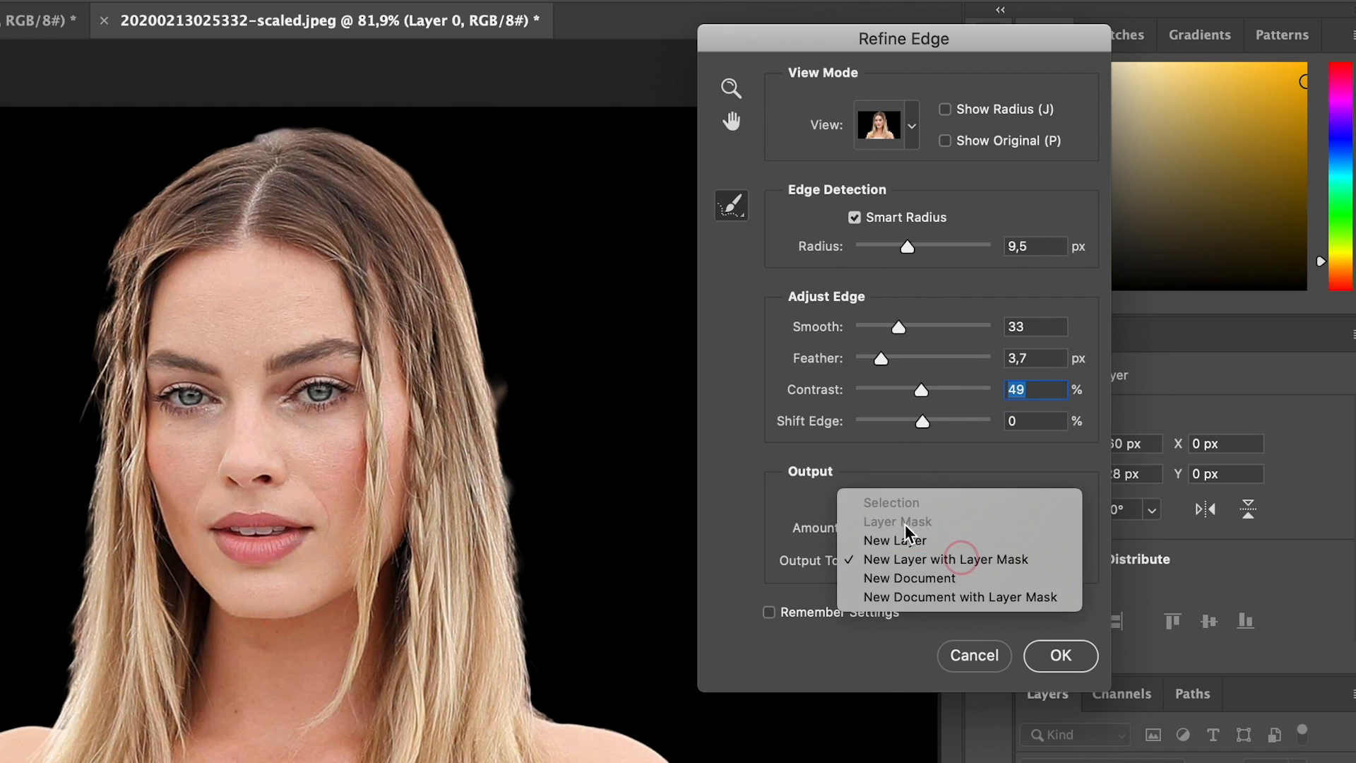
left_click(808, 506)
left_click_drag(942, 531, 926, 532)
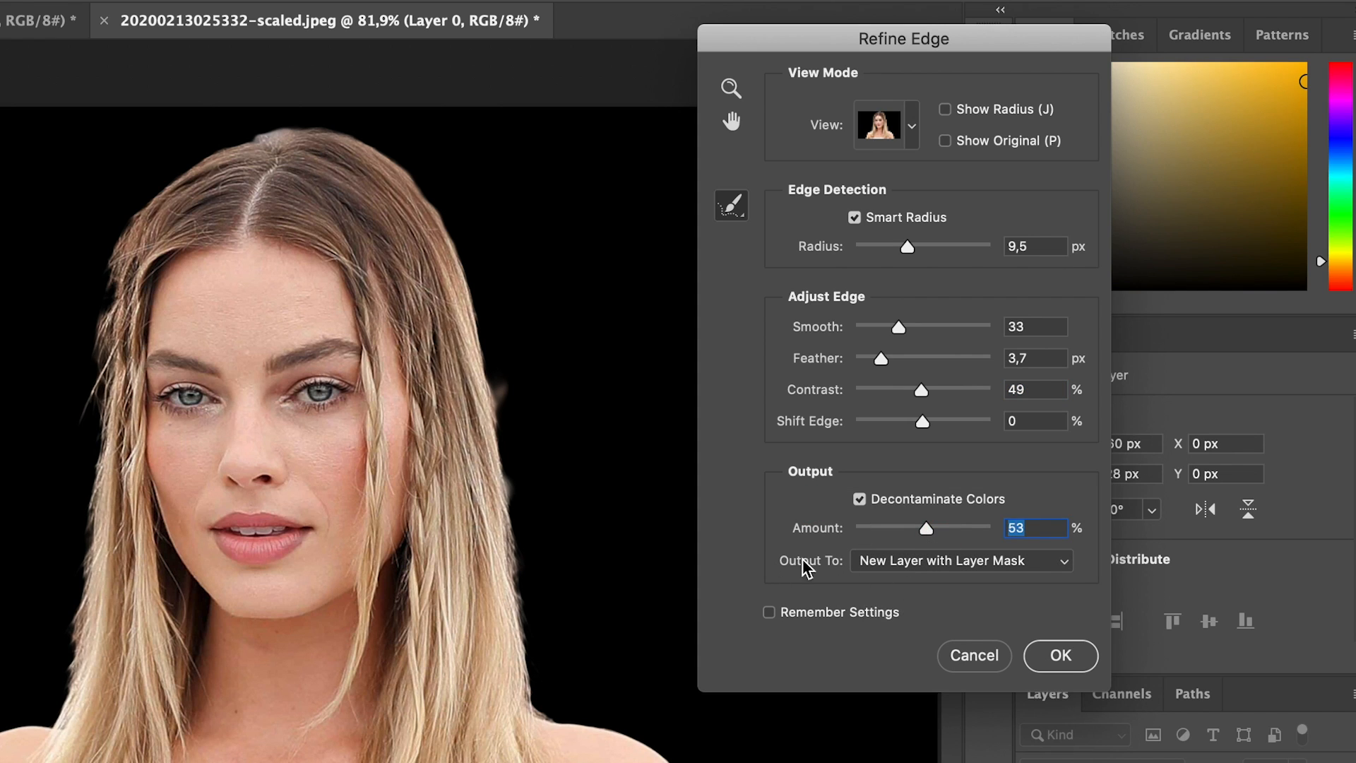
left_click(925, 560)
left_click(917, 545)
left_click(1063, 655)
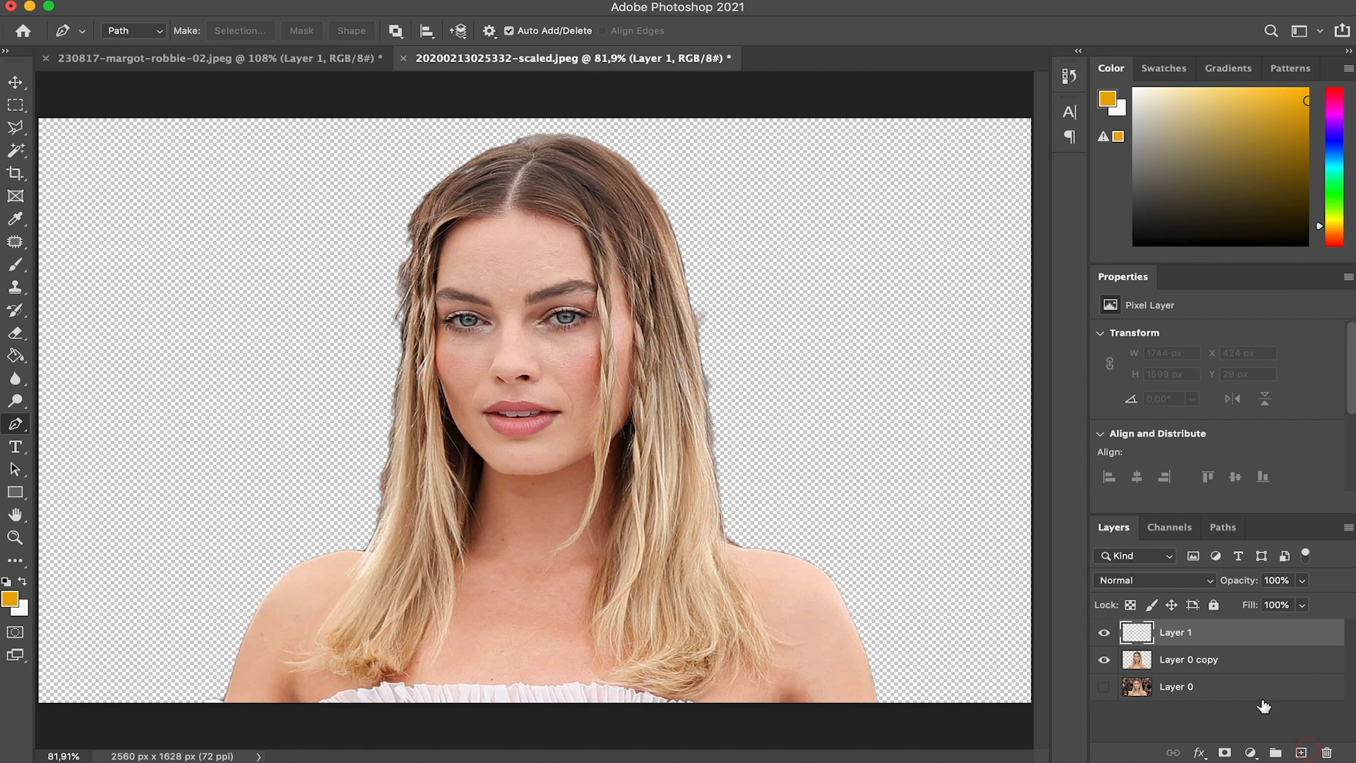
Move the empty Layer 1 below Layer 0 copy and fill it with the orange foreground color using the Paint Bucket.
left_click_drag(1215, 639, 1211, 668)
key("g")
left_click(826, 365)
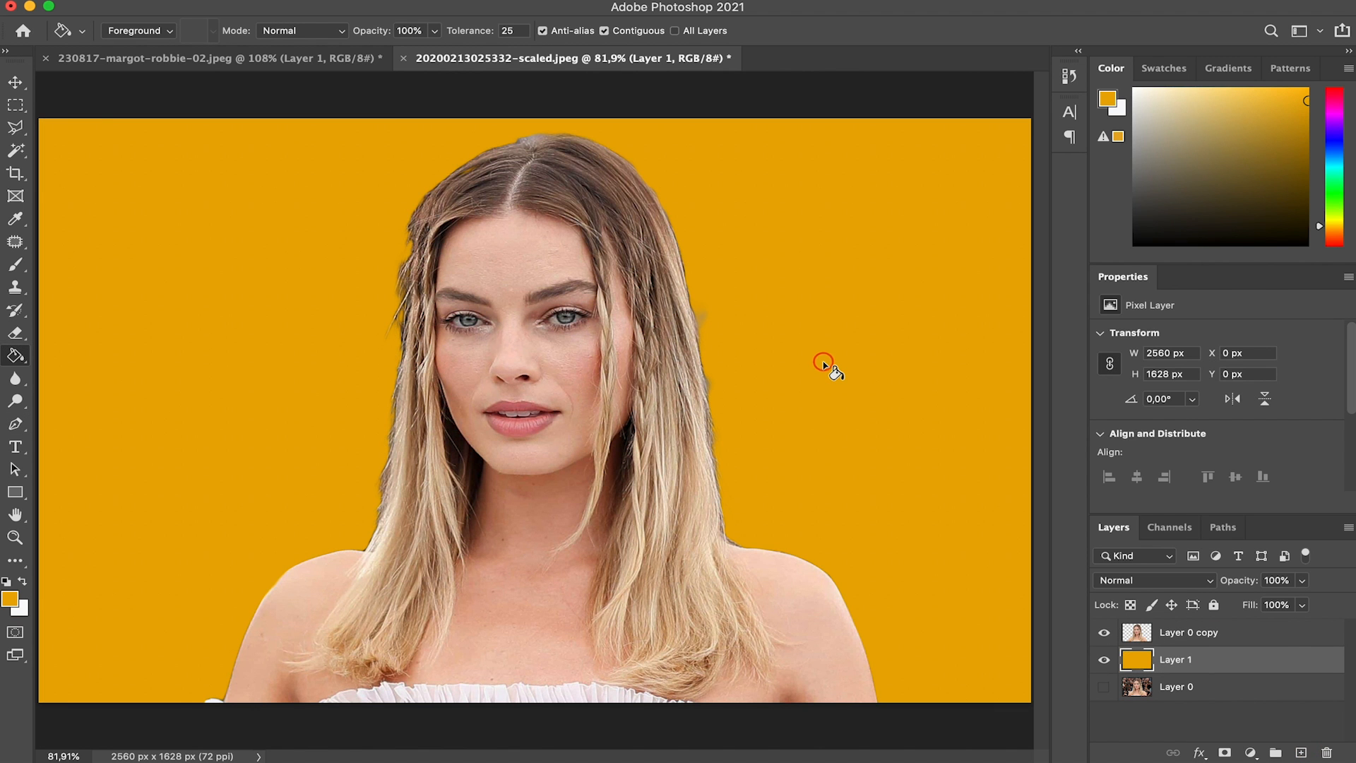
Examine the cutout's hair and shoulder edges against the orange background for leftover fringe.
scroll(825, 366, "up", 4)
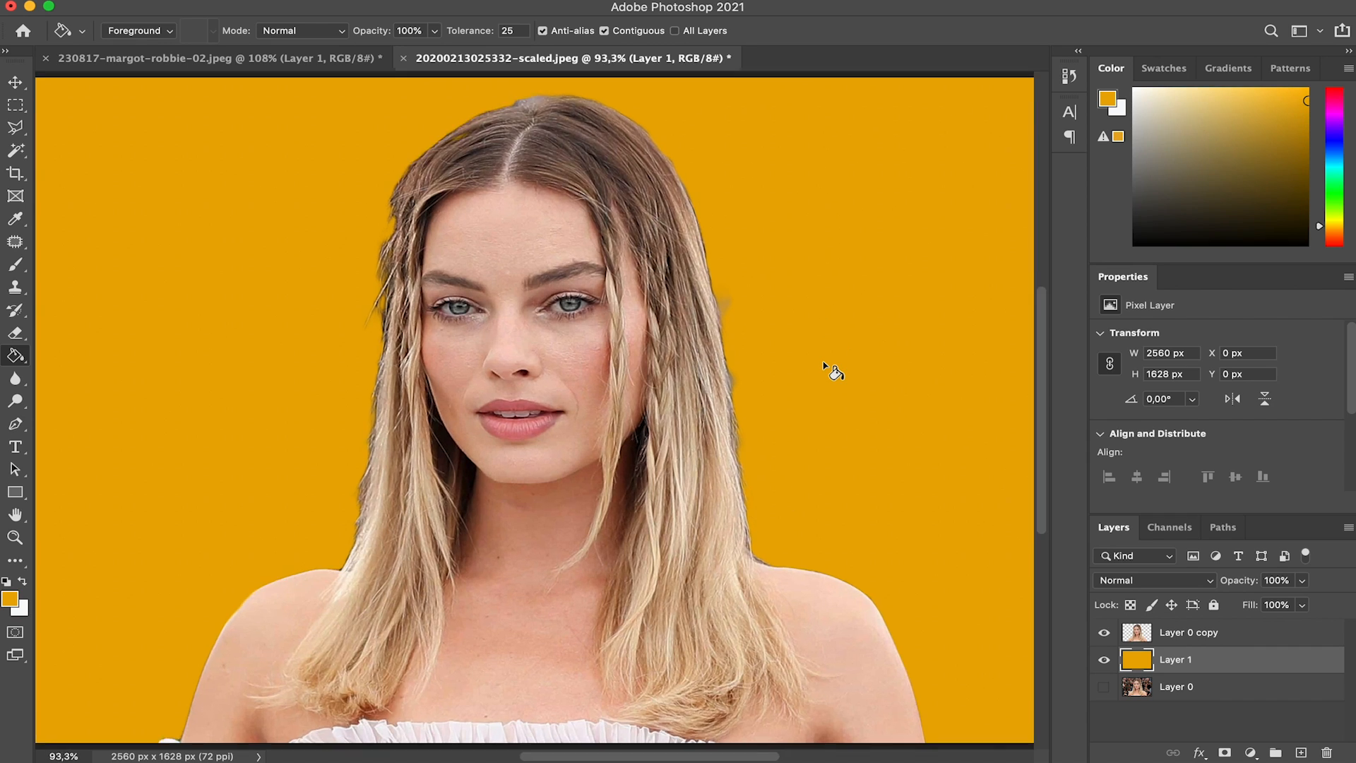
scroll(825, 366, "down", 4)
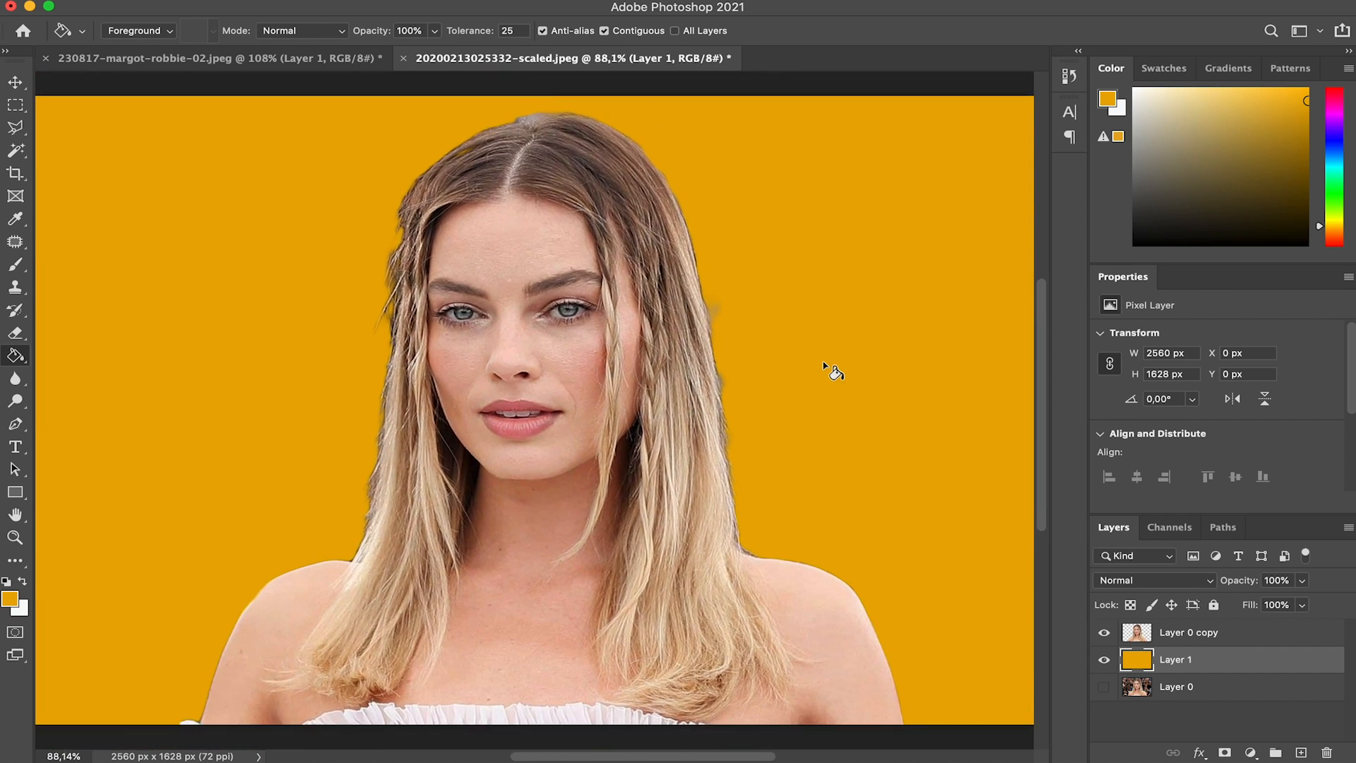
scroll(825, 366, "up", 7)
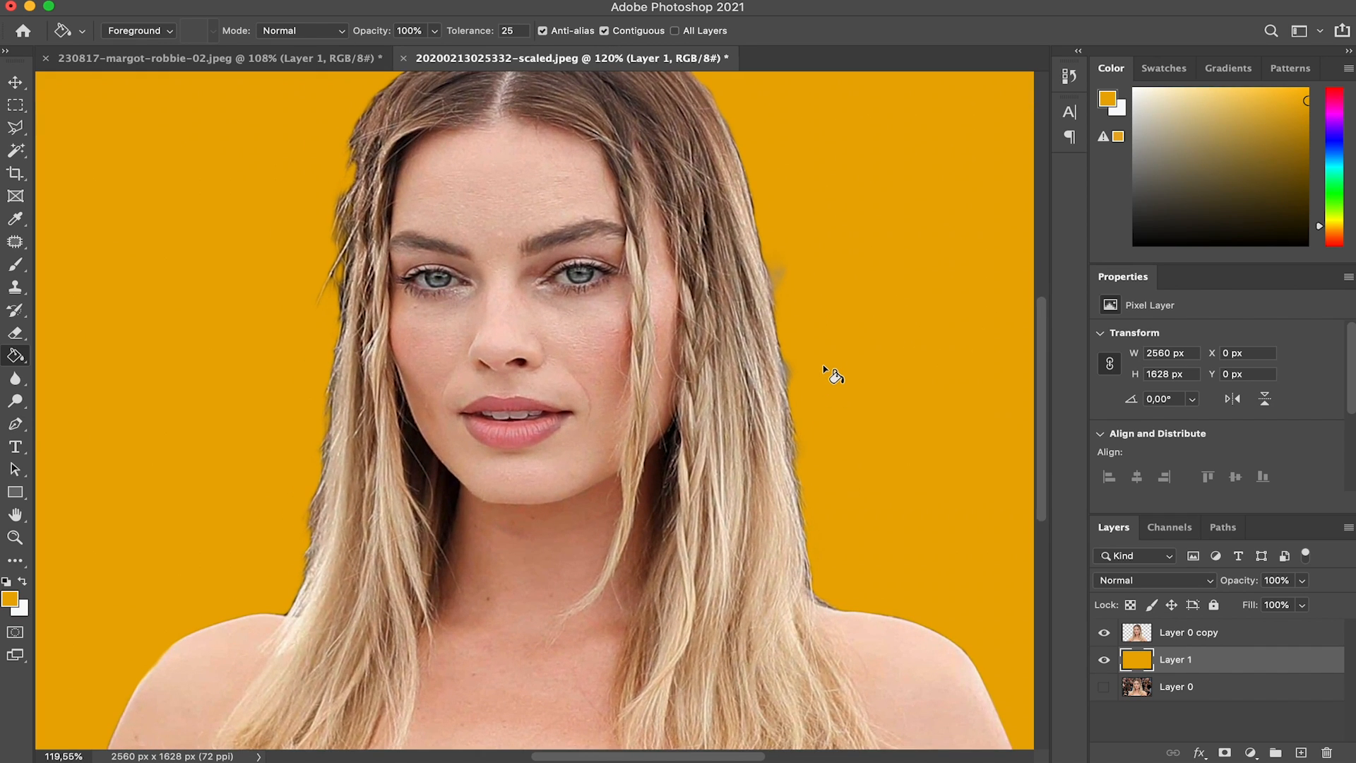
scroll(830, 409, "up", 5)
scroll(828, 408, "down", 2)
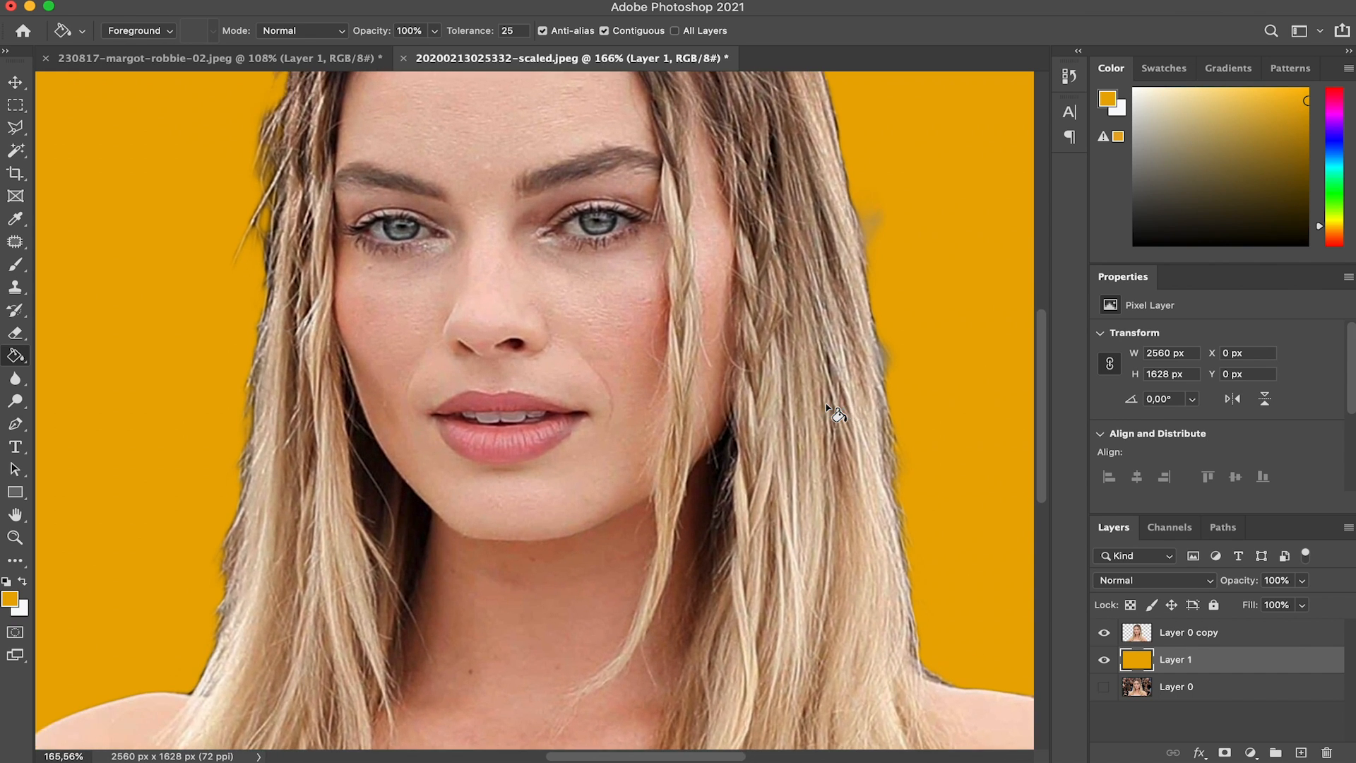
scroll(828, 408, "down", 3)
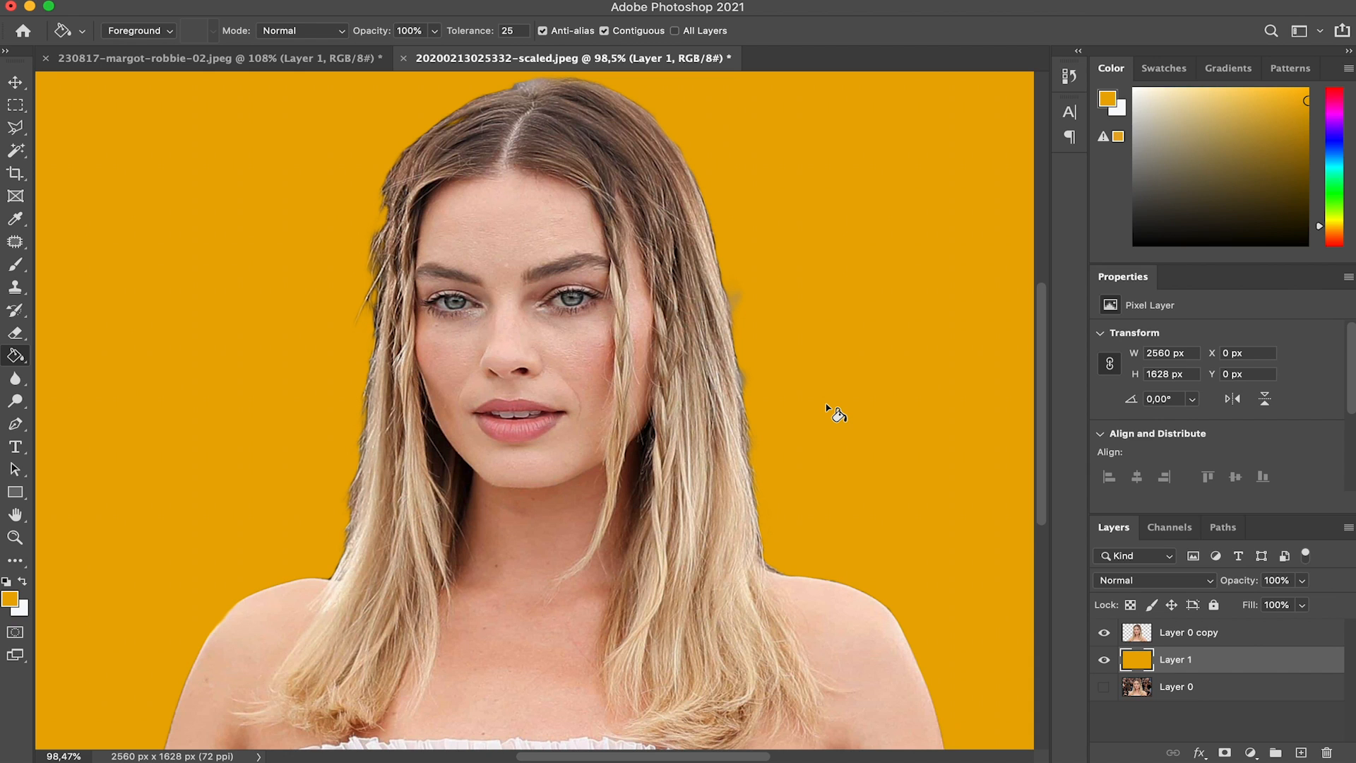
scroll(833, 410, "up", 7)
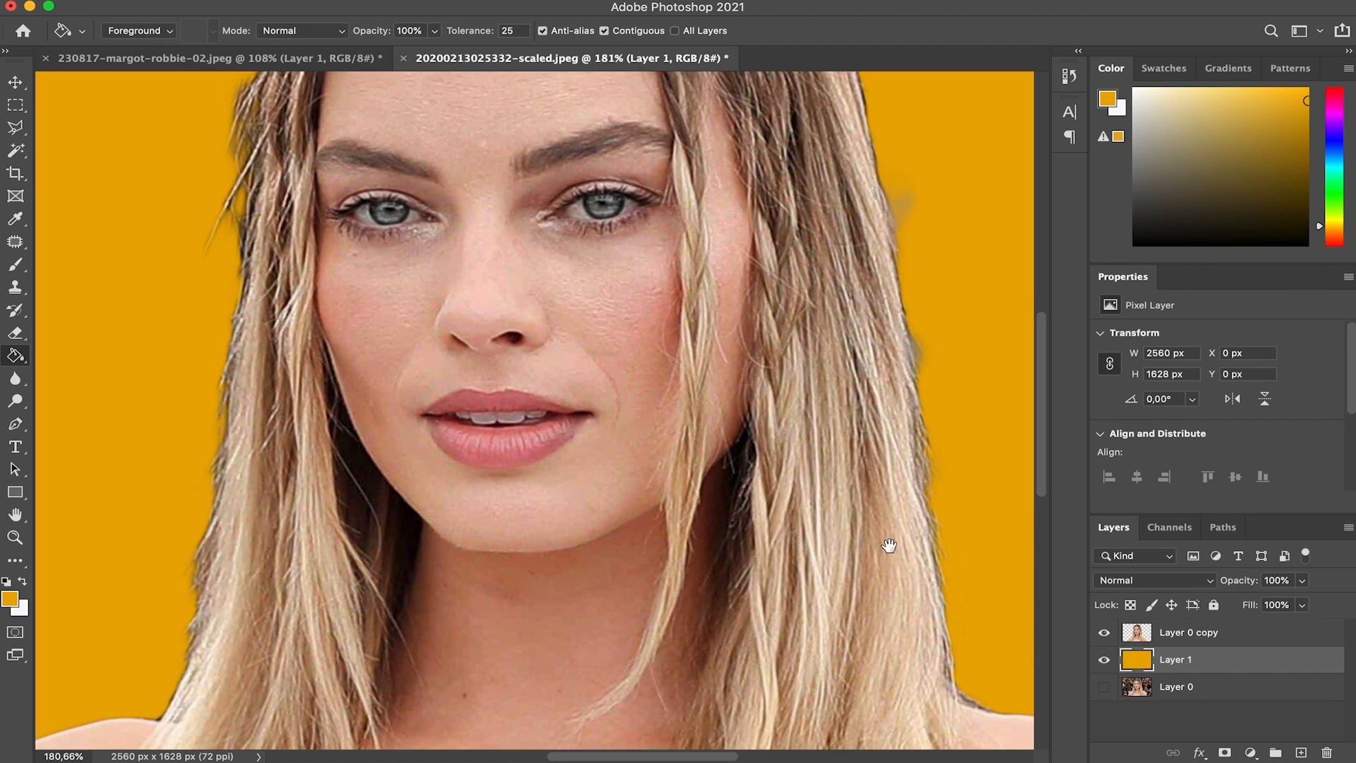
left_click_drag(889, 546, 575, 400)
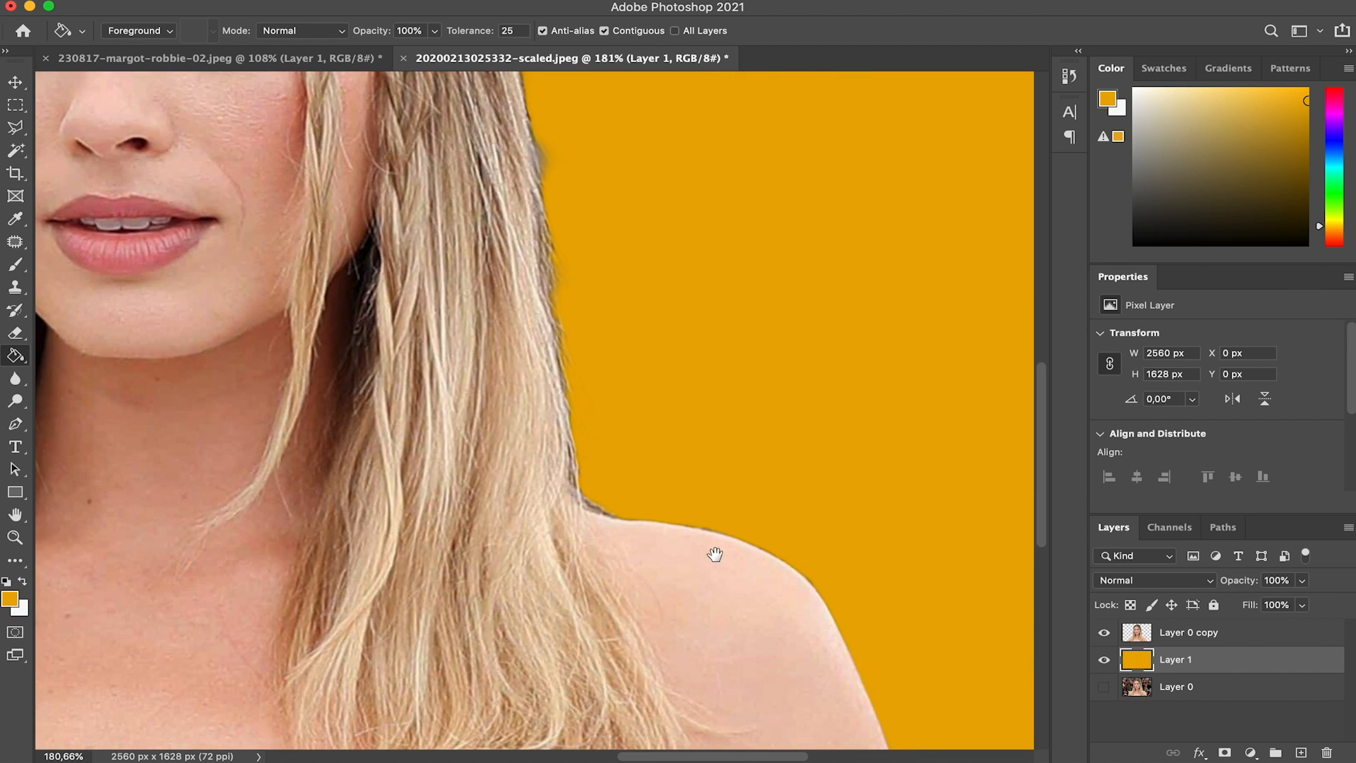
scroll(726, 563, "up", 4)
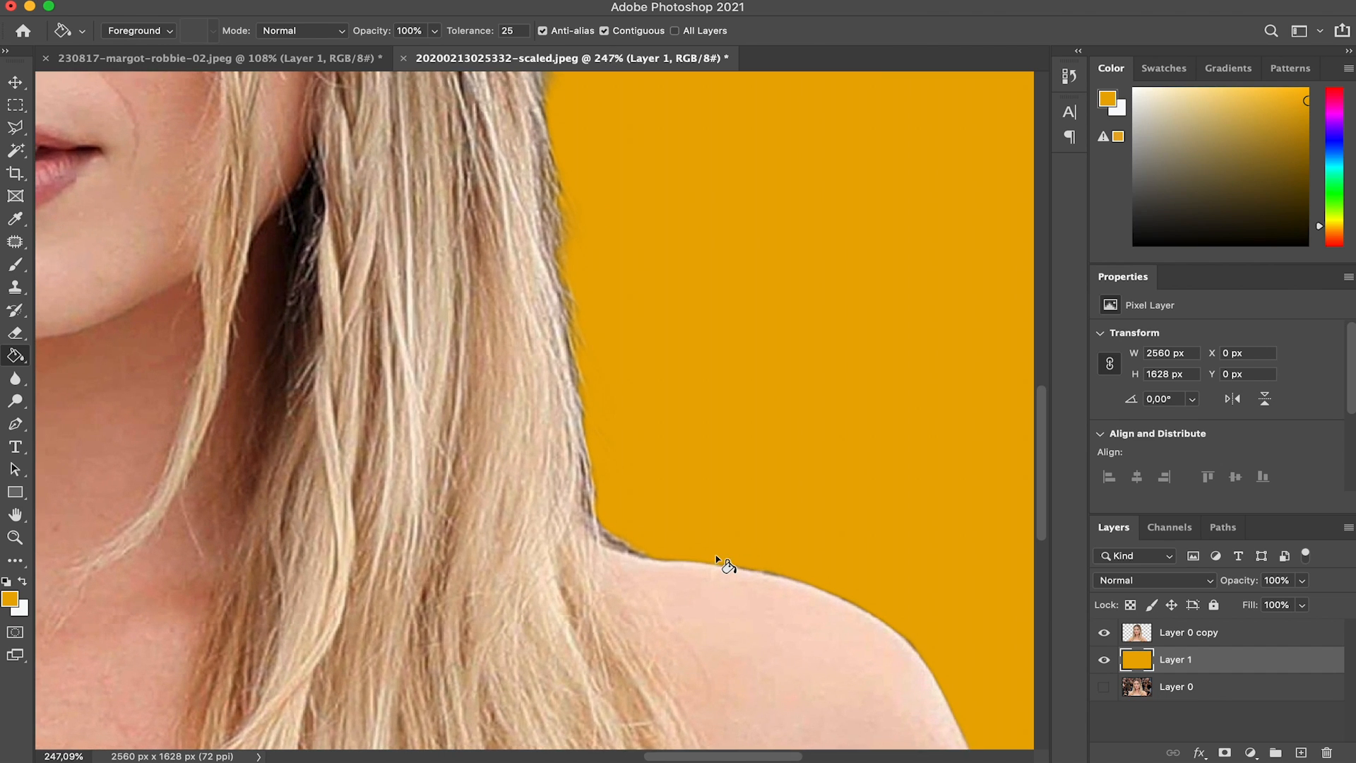
Start a Pen tool path on Layer 0 copy along the outer curve of the shoulder on the image's right side.
left_click(1211, 634)
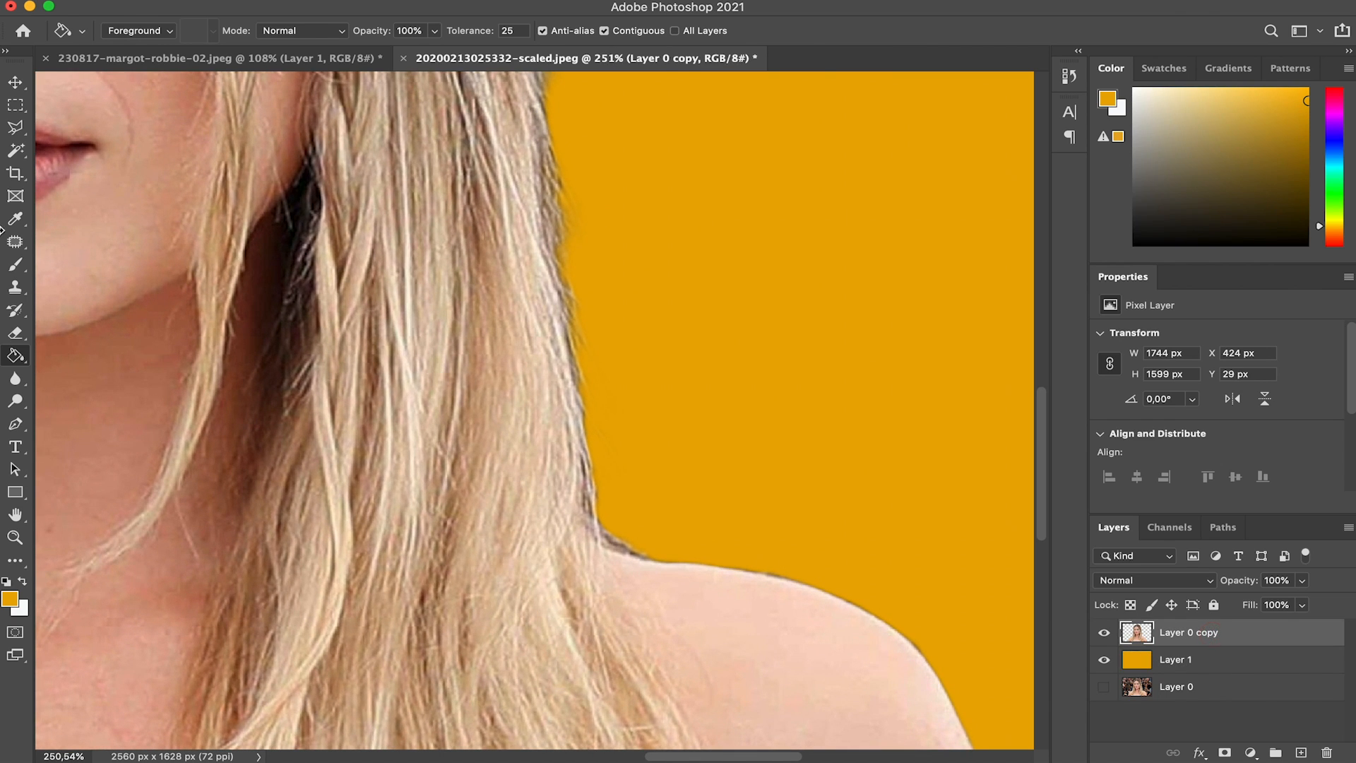
left_click(29, 419)
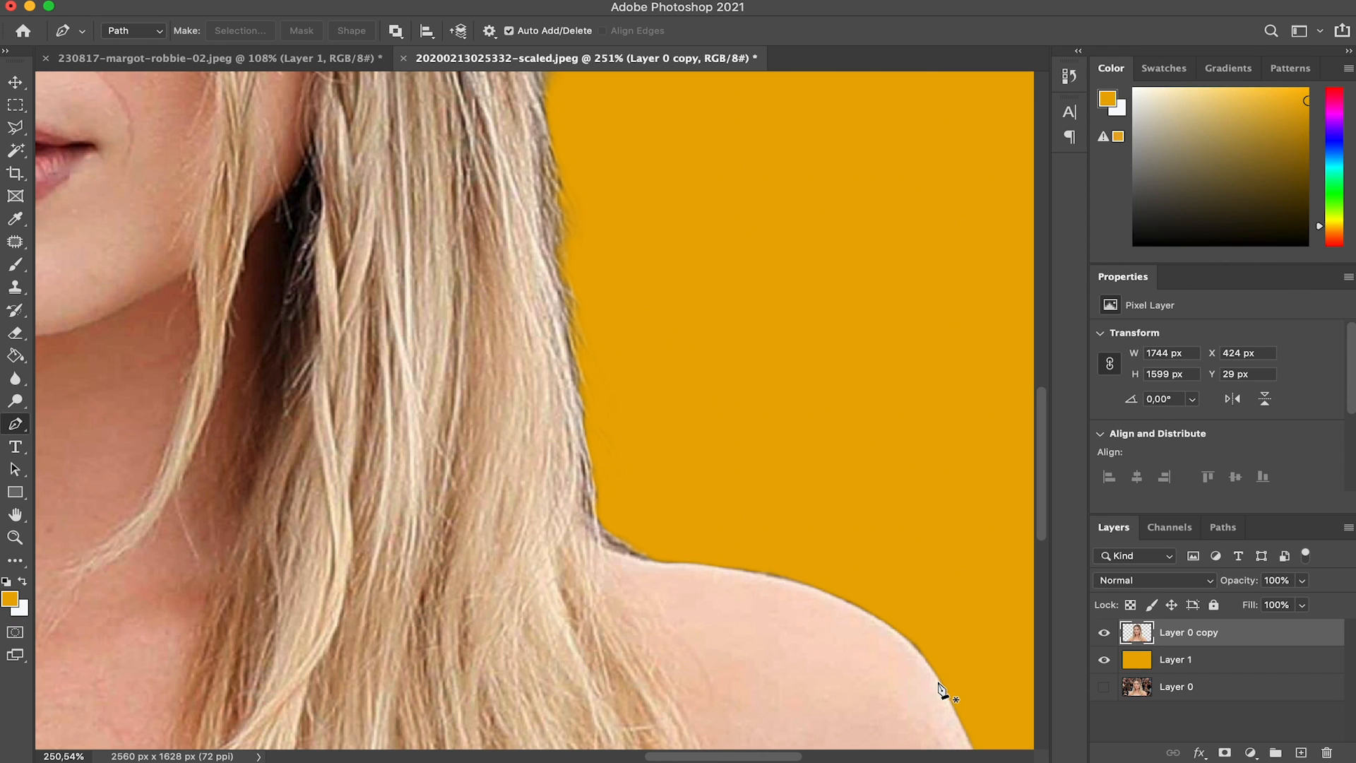
scroll(941, 689, "up", 3)
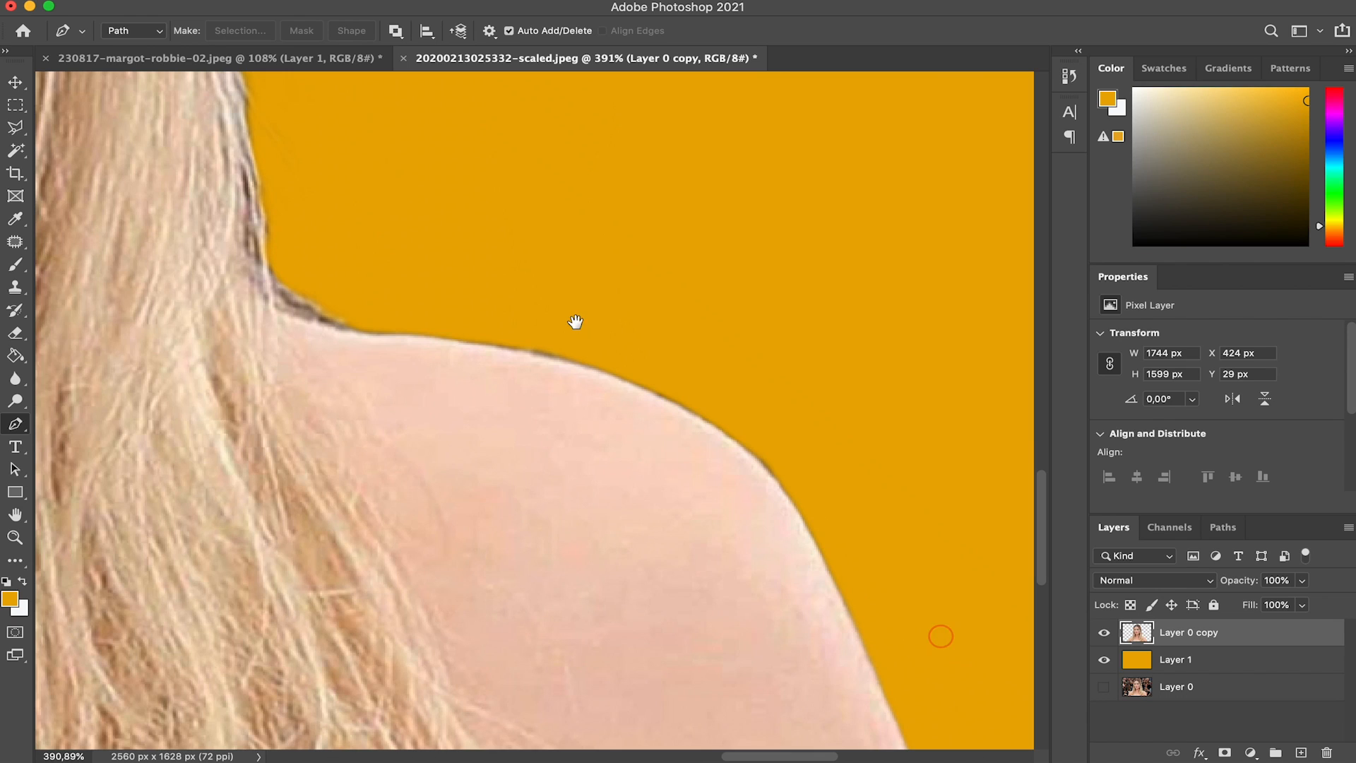
left_click(834, 580)
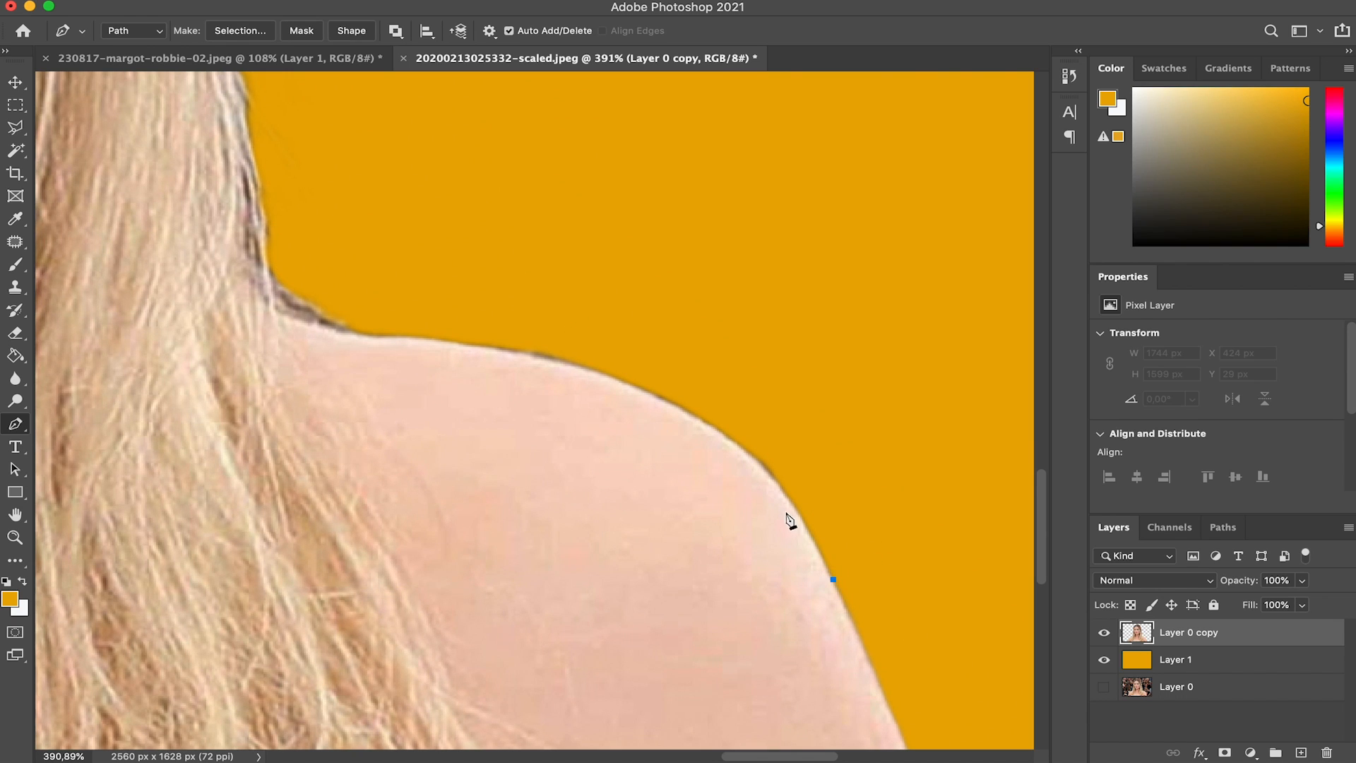
left_click_drag(779, 490, 748, 452)
left_click_drag(767, 471, 766, 470)
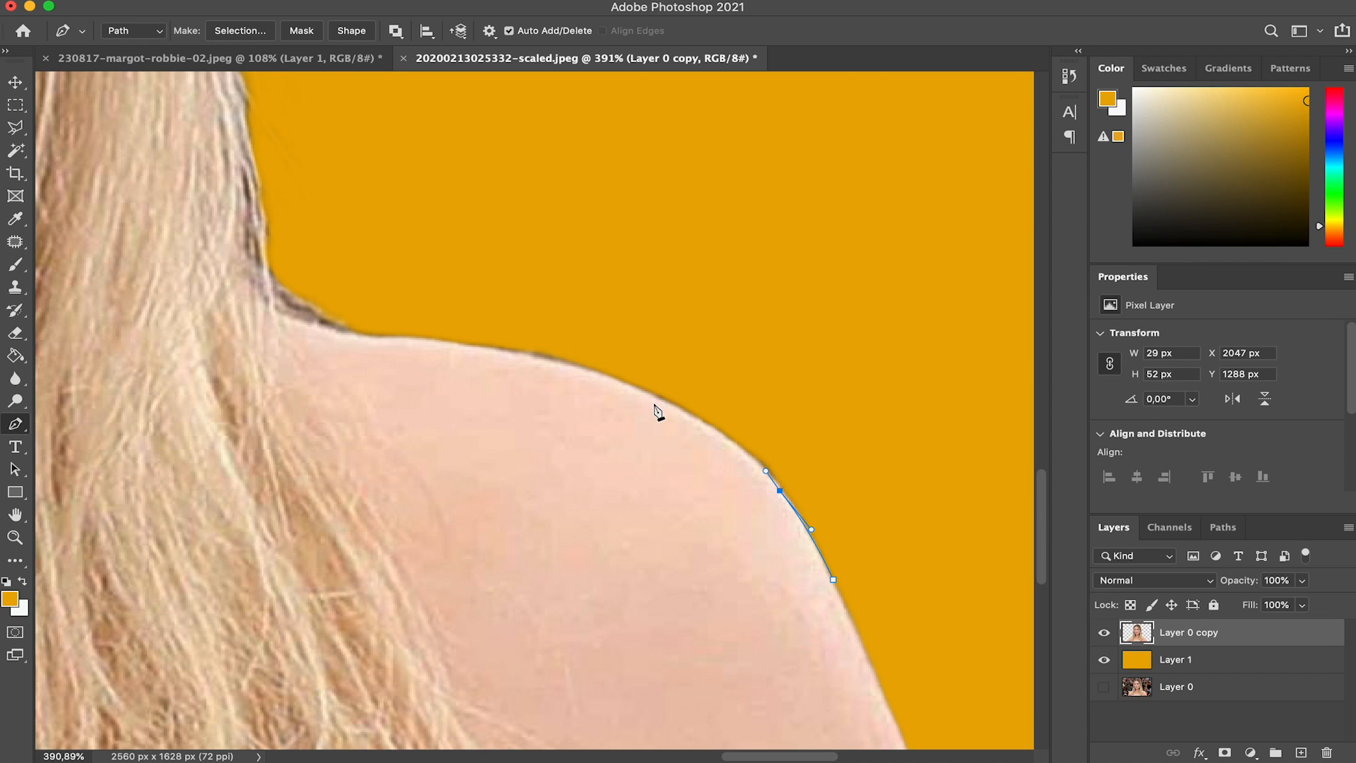
left_click(657, 398)
left_click_drag(658, 397, 609, 381)
left_click(532, 353)
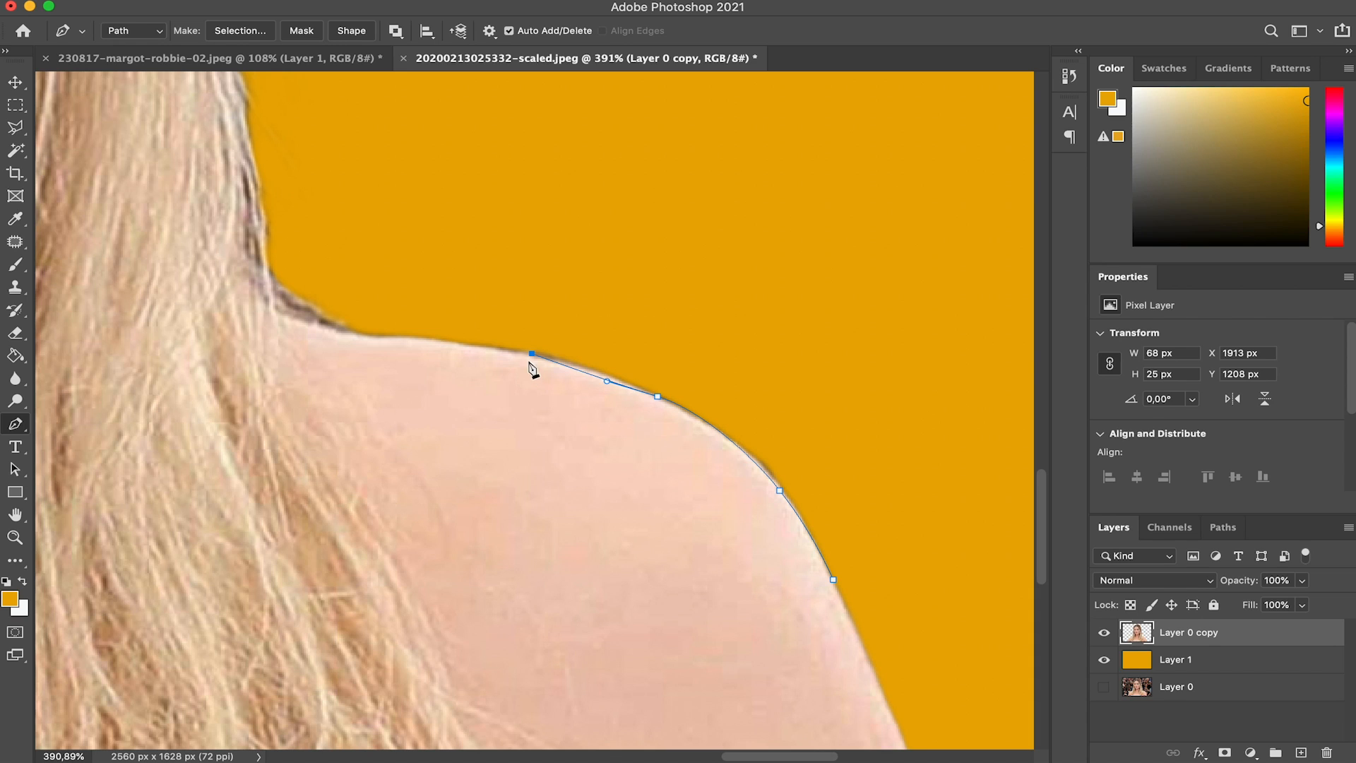
Undo the last anchor point and continue the path along the top of the shoulder to the base of the hair.
key("super+z")
left_click(547, 359)
left_click_drag(547, 359, 531, 362)
left_click(465, 345)
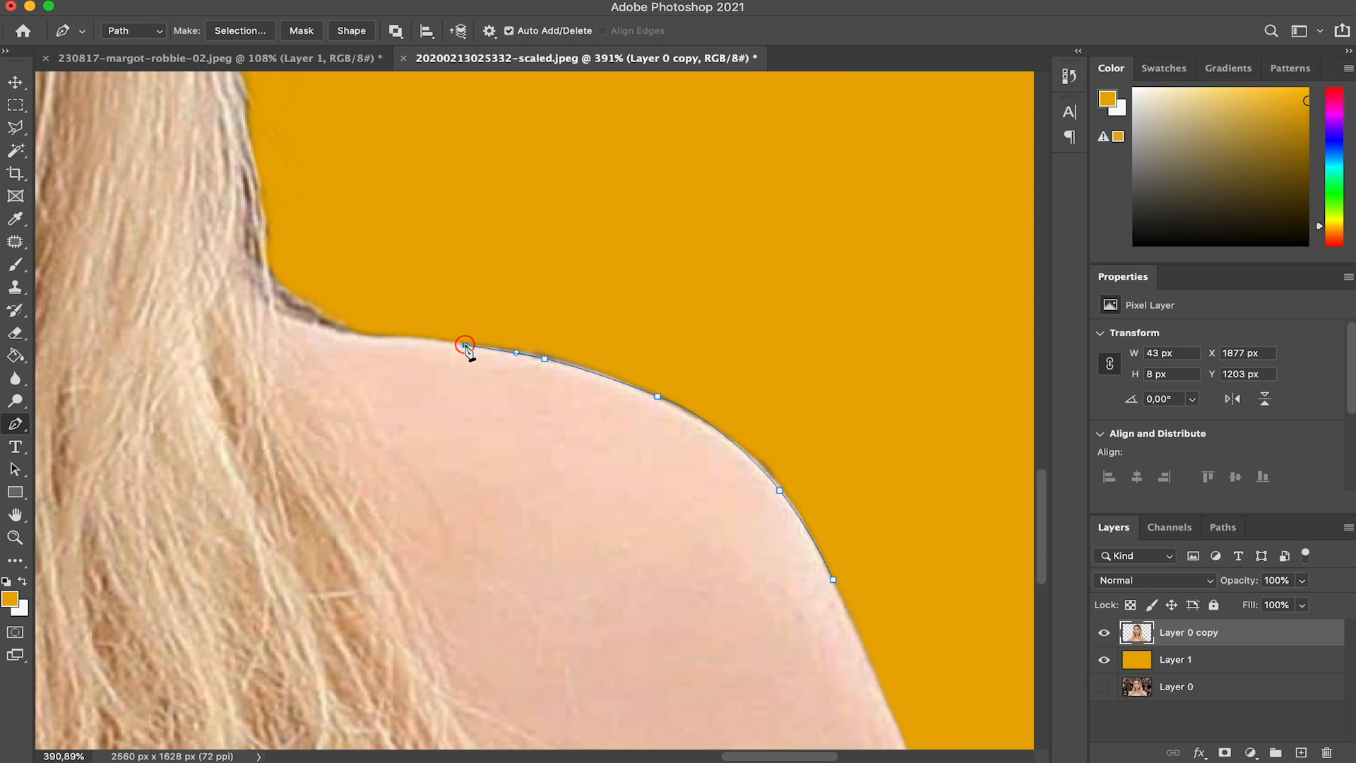
left_click(378, 339)
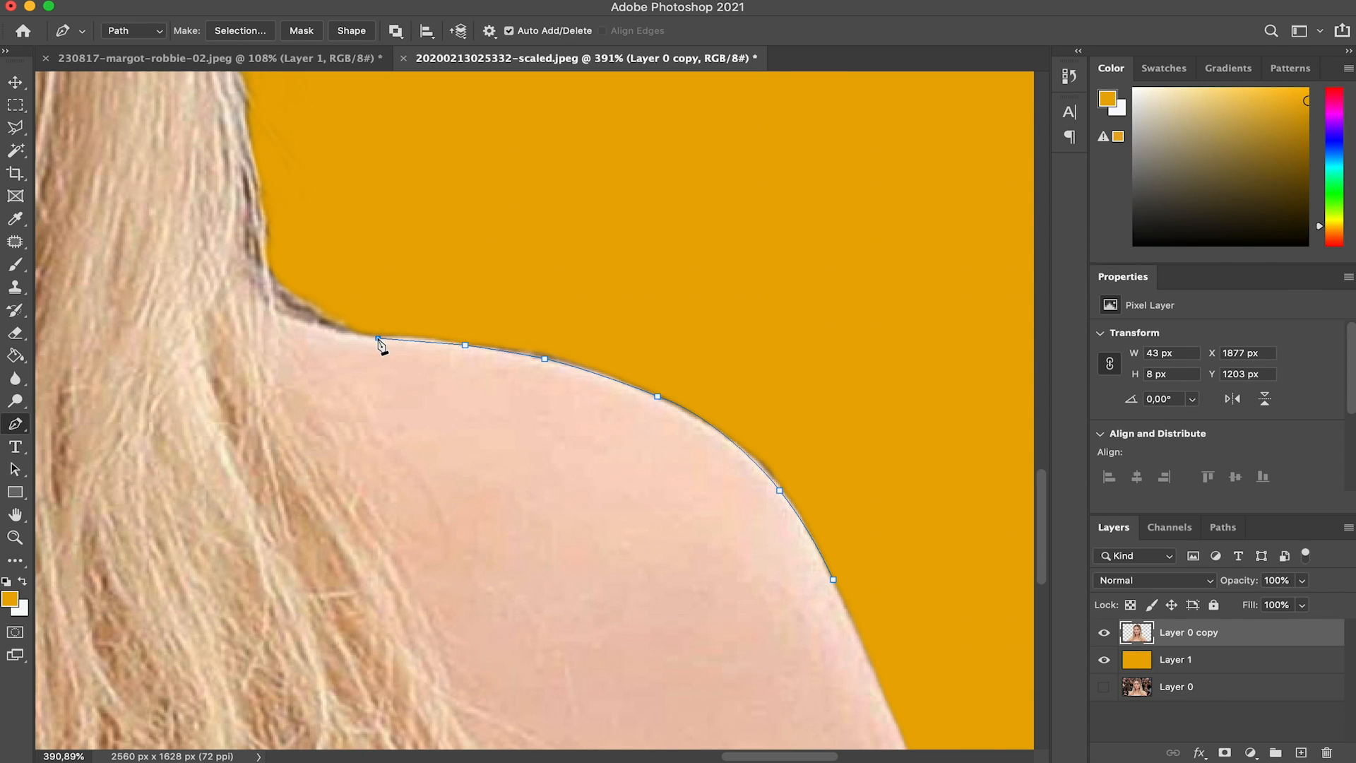
left_click(327, 330)
Curve the path up the lower hair edge and close it through the orange background around the dark fringe.
left_click_drag(253, 183, 288, 83)
left_click(834, 150)
left_click(972, 365)
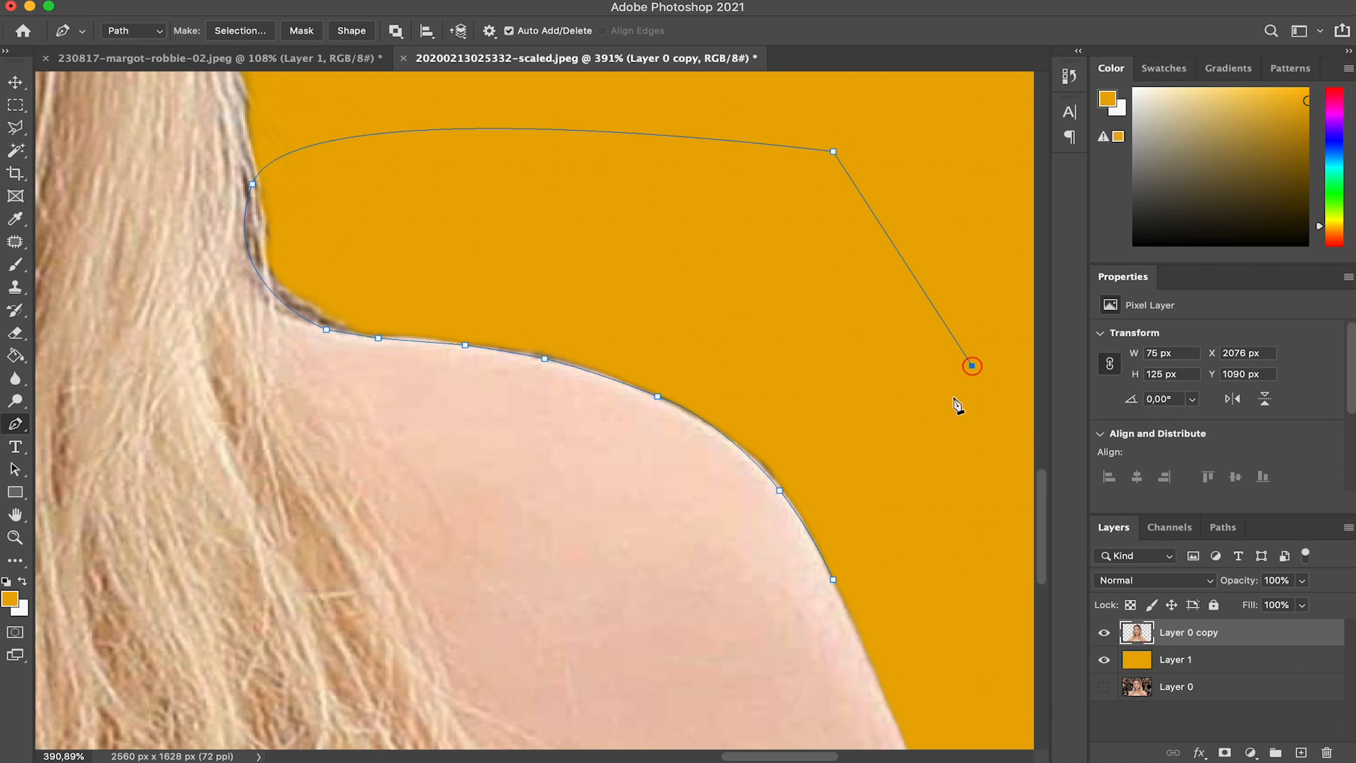
left_click(833, 578)
Convert the closed path into a new anti-aliased selection with a 2-pixel feather radius.
right_click(821, 419)
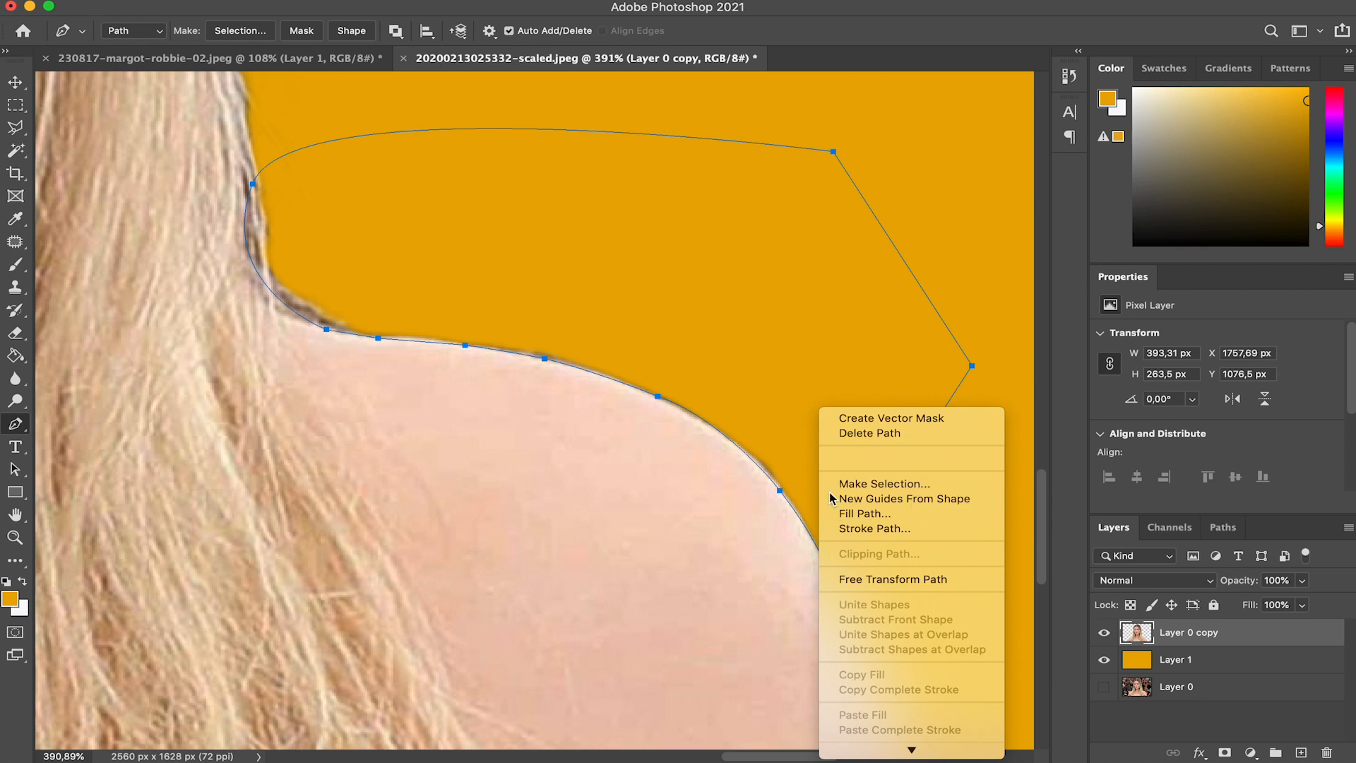
left_click(847, 480)
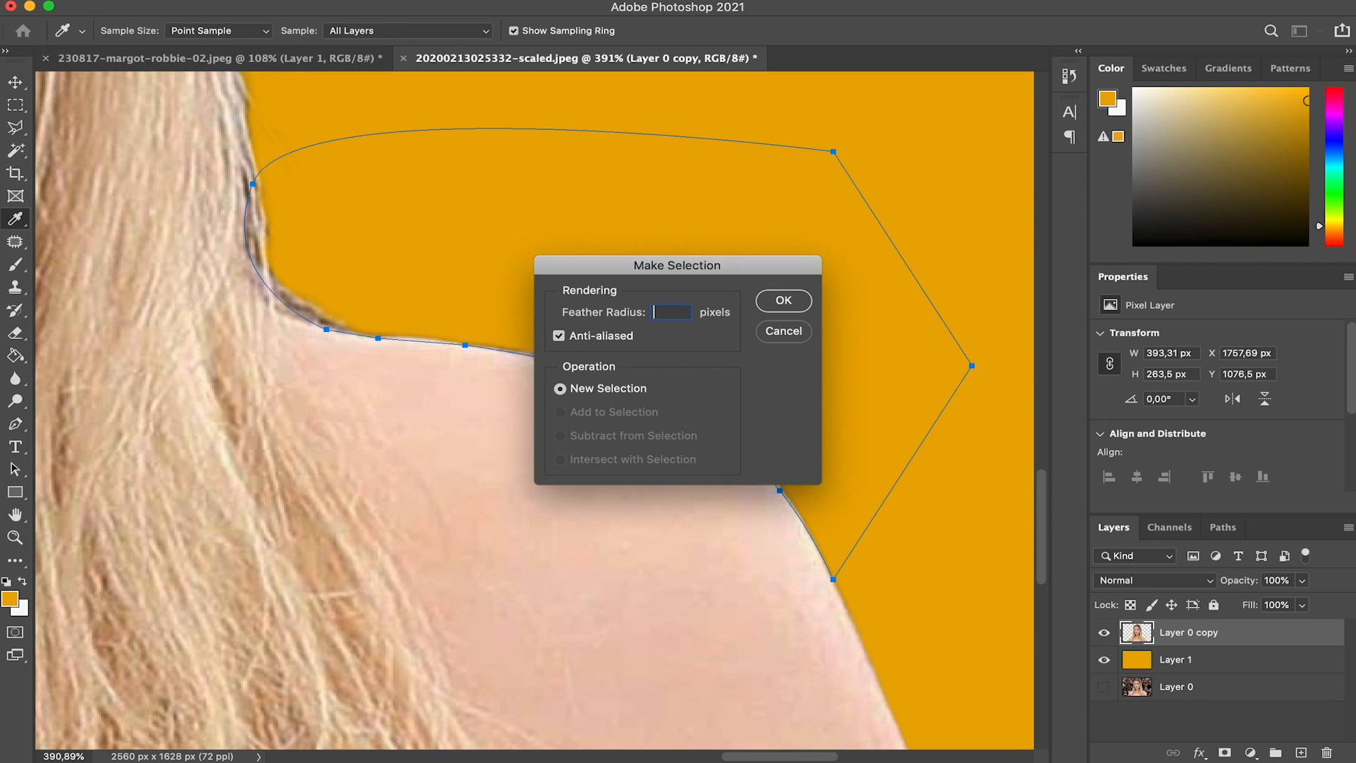
left_click(850, 489)
key("Return")
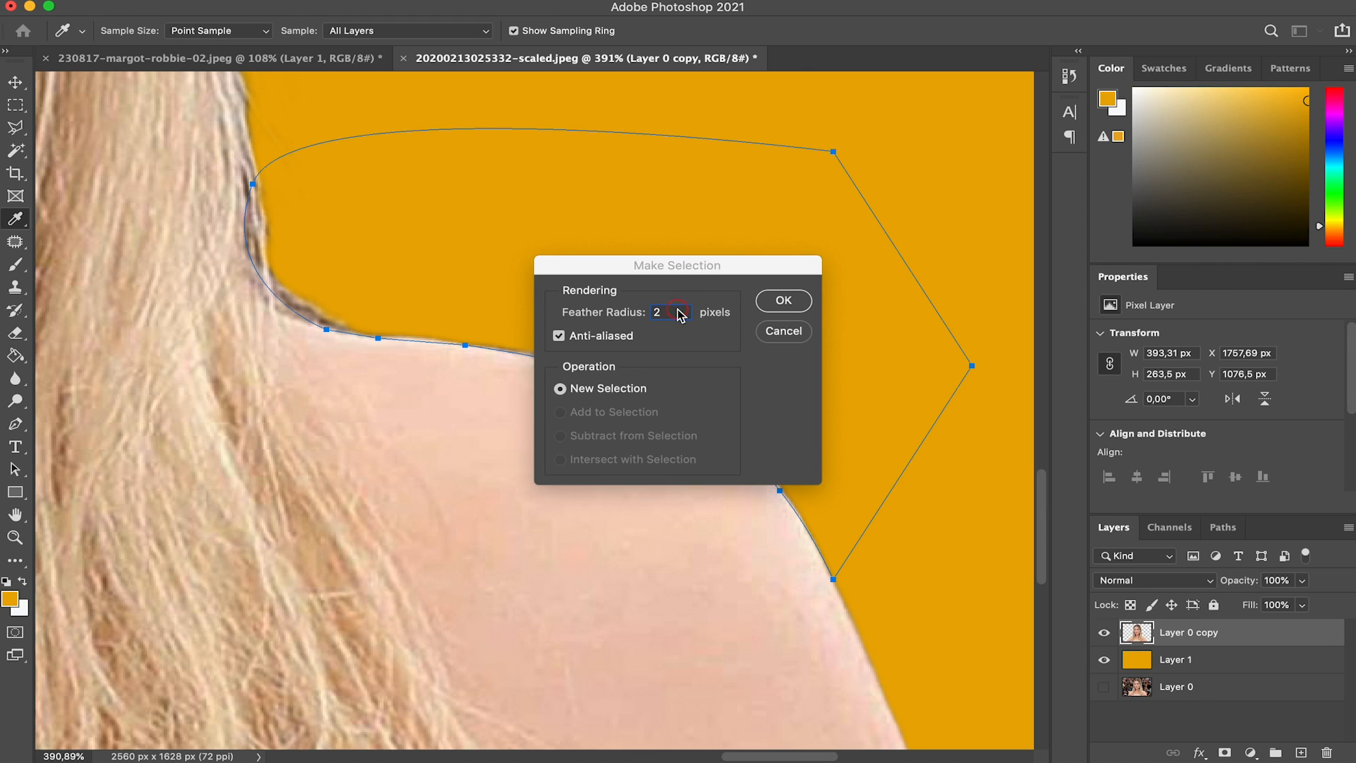
left_click(788, 300)
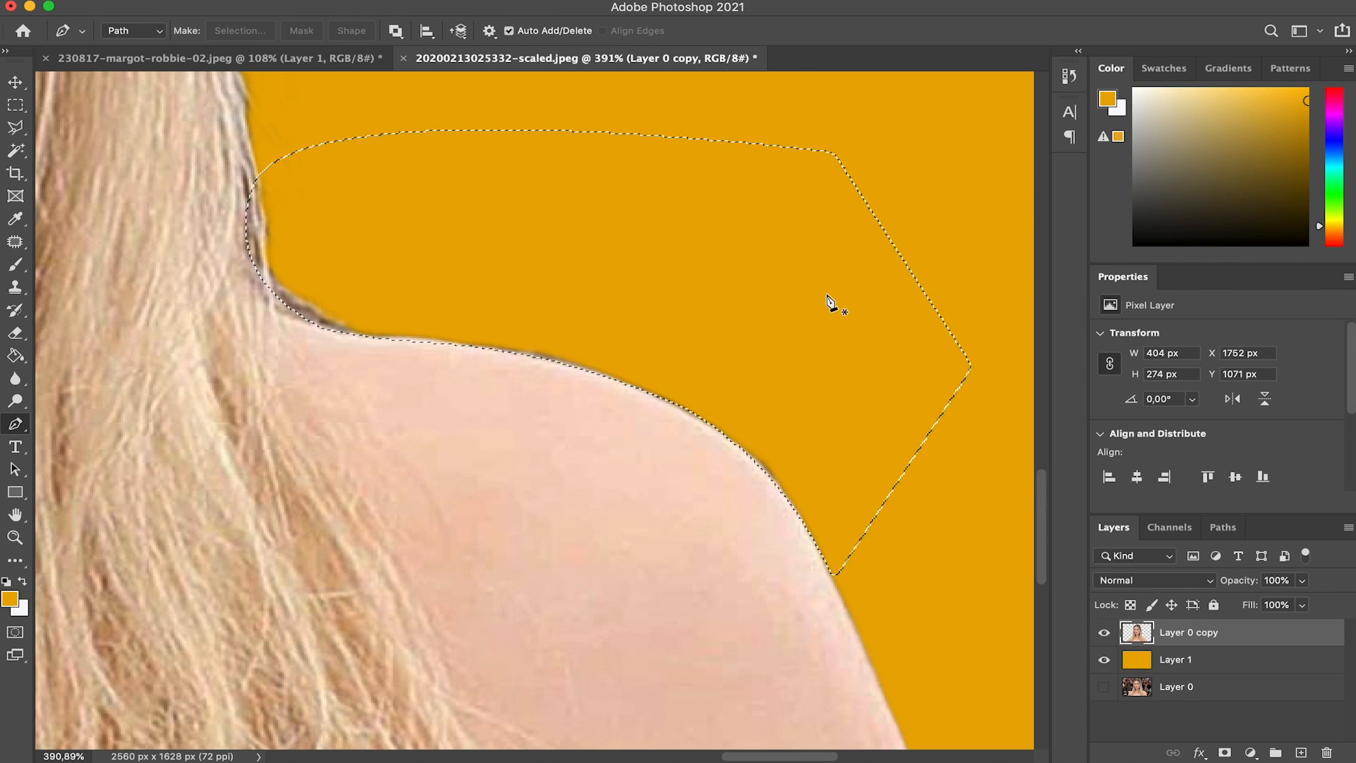
Delete the selected shoulder fringe from Layer 0 copy and clear the selection.
key("Delete")
key("ctrl+d")
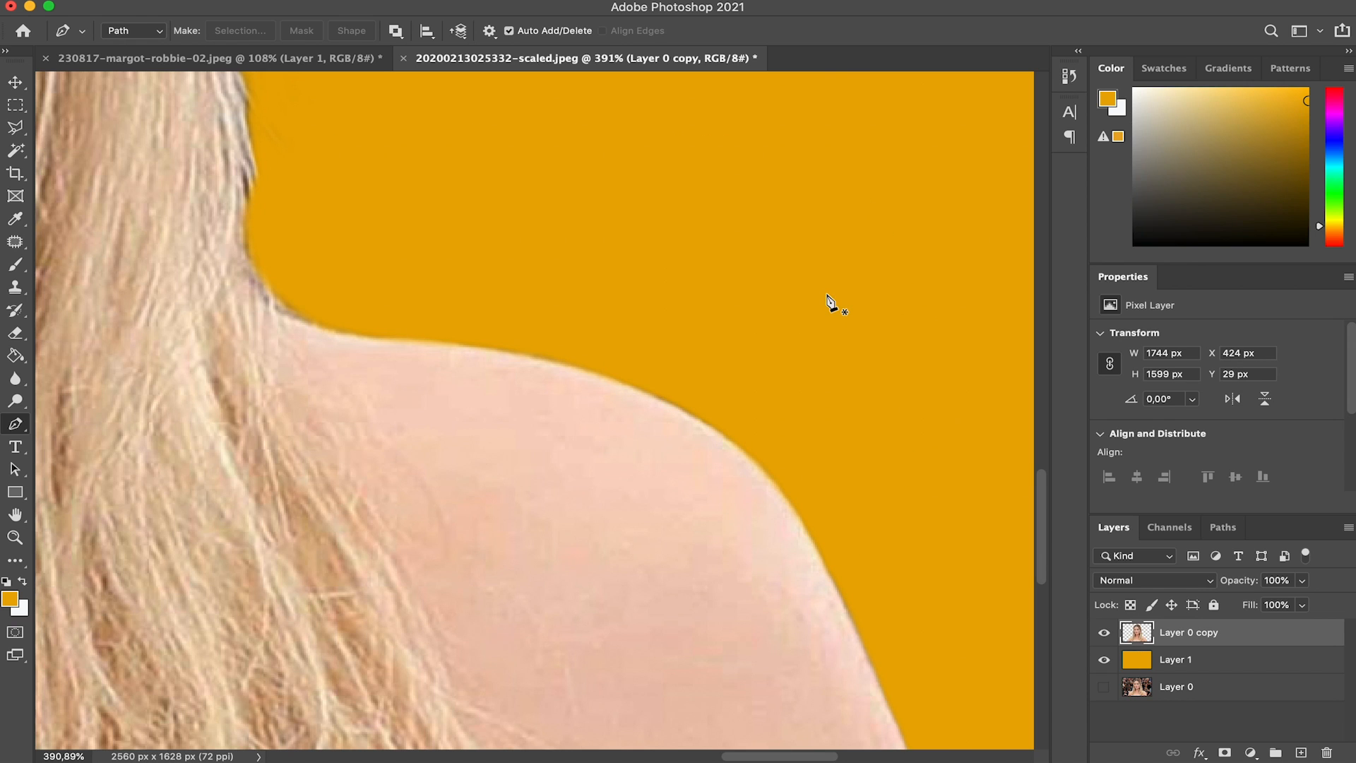
scroll(831, 302, "down", 5)
scroll(831, 302, "down", 5)
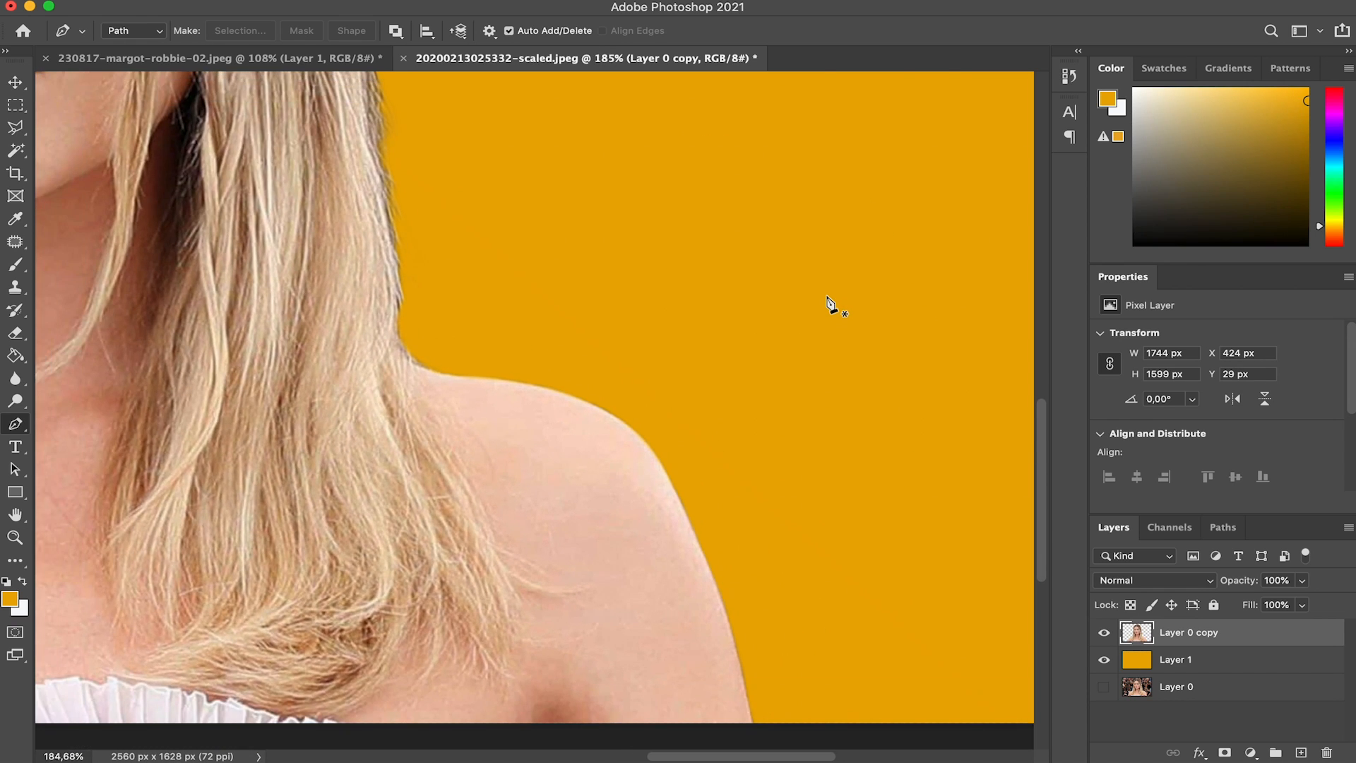
scroll(830, 302, "down", 3)
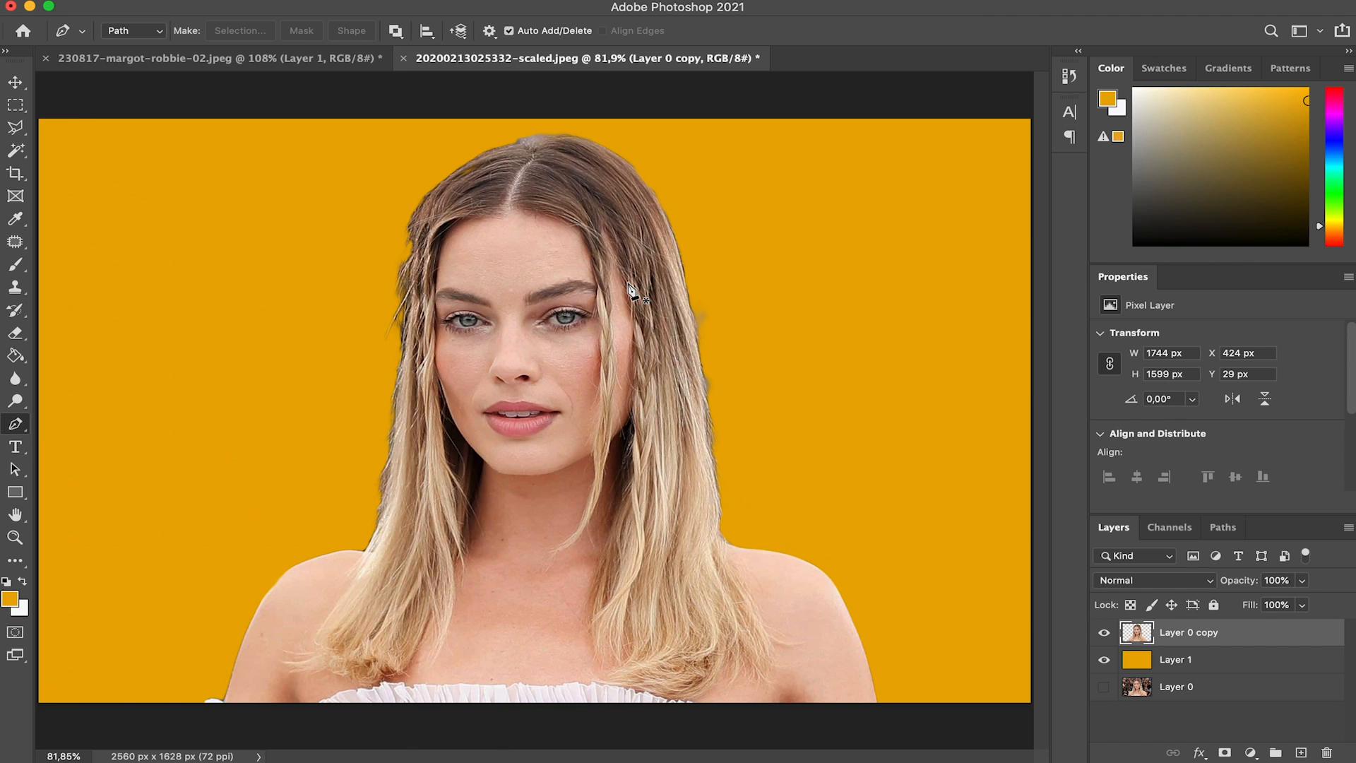
Set up the Eraser tool with the Soft Round brush at 51 px size and 0% hardness for the hair edge.
scroll(629, 294, "up", 5)
scroll(454, 267, "up", 5)
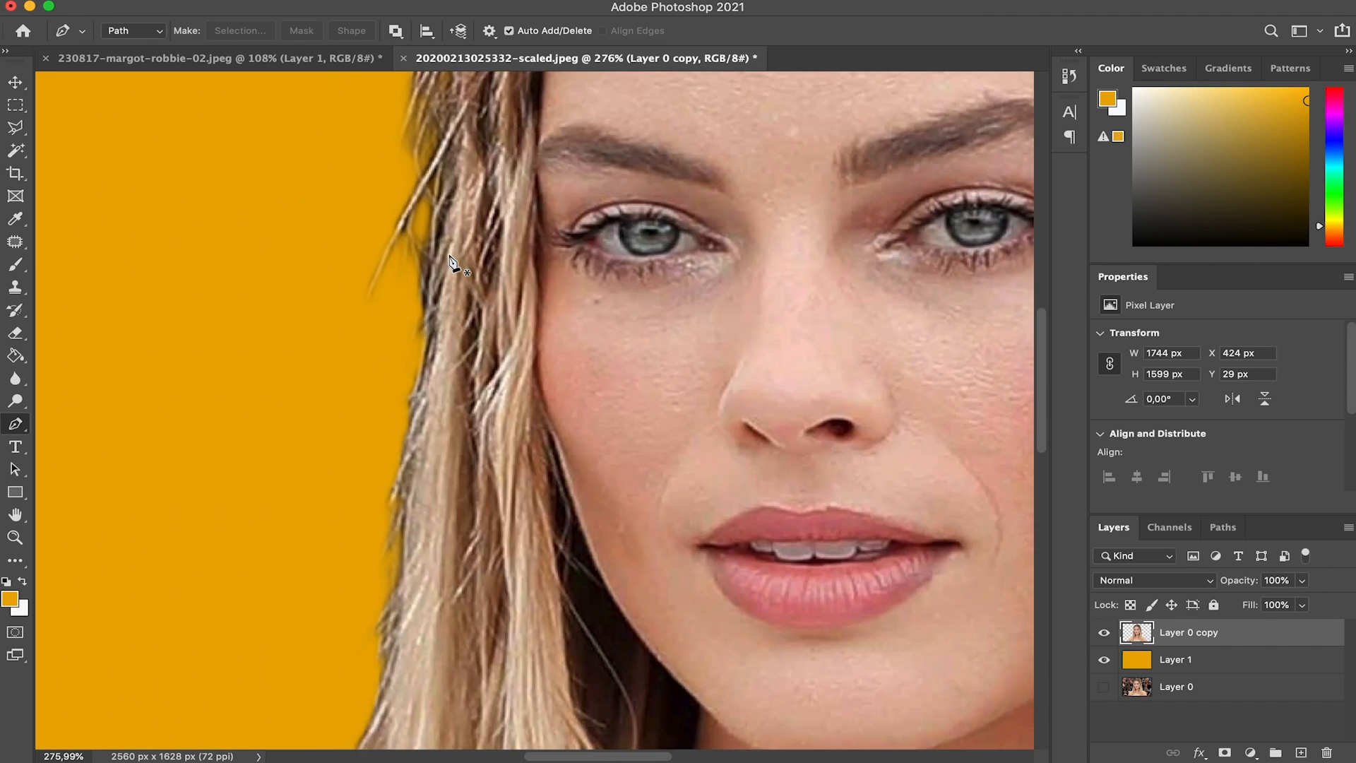
left_click_drag(452, 263, 643, 476)
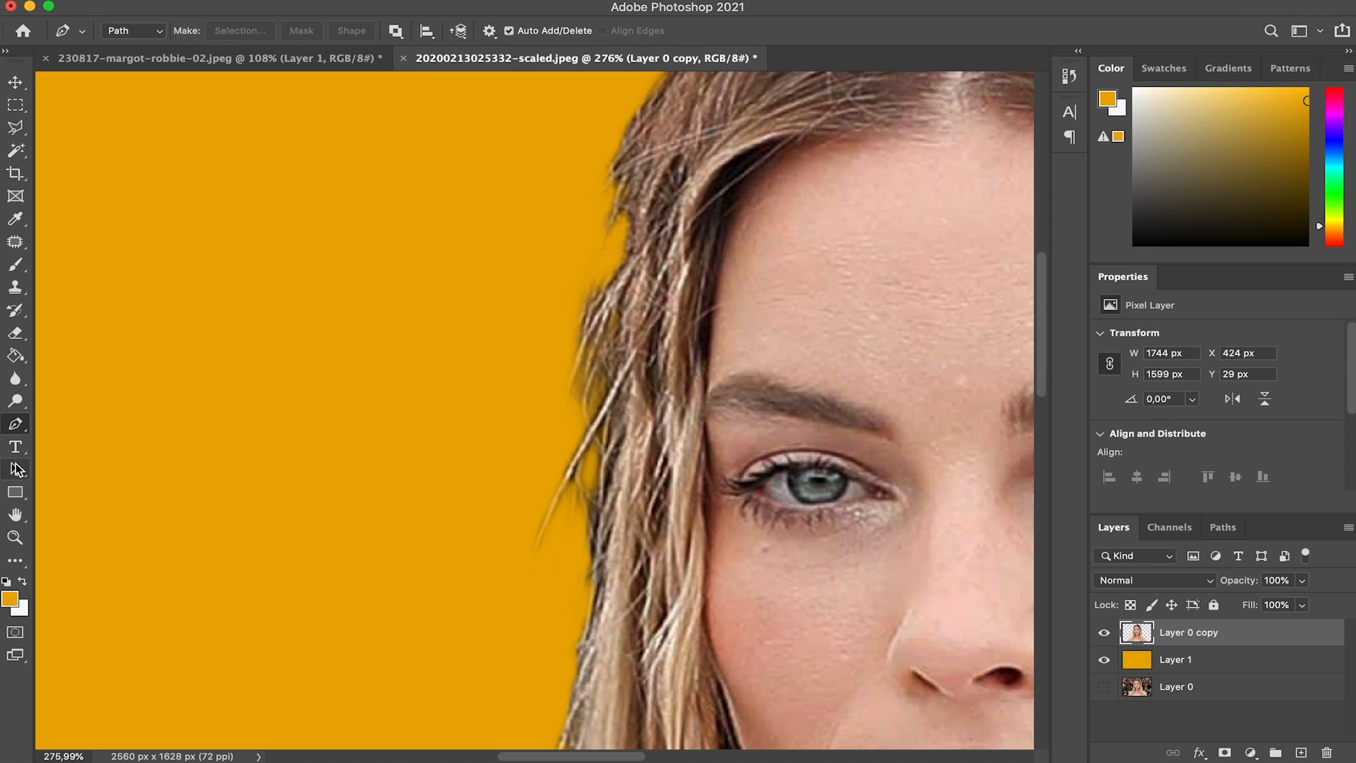
left_click(20, 339)
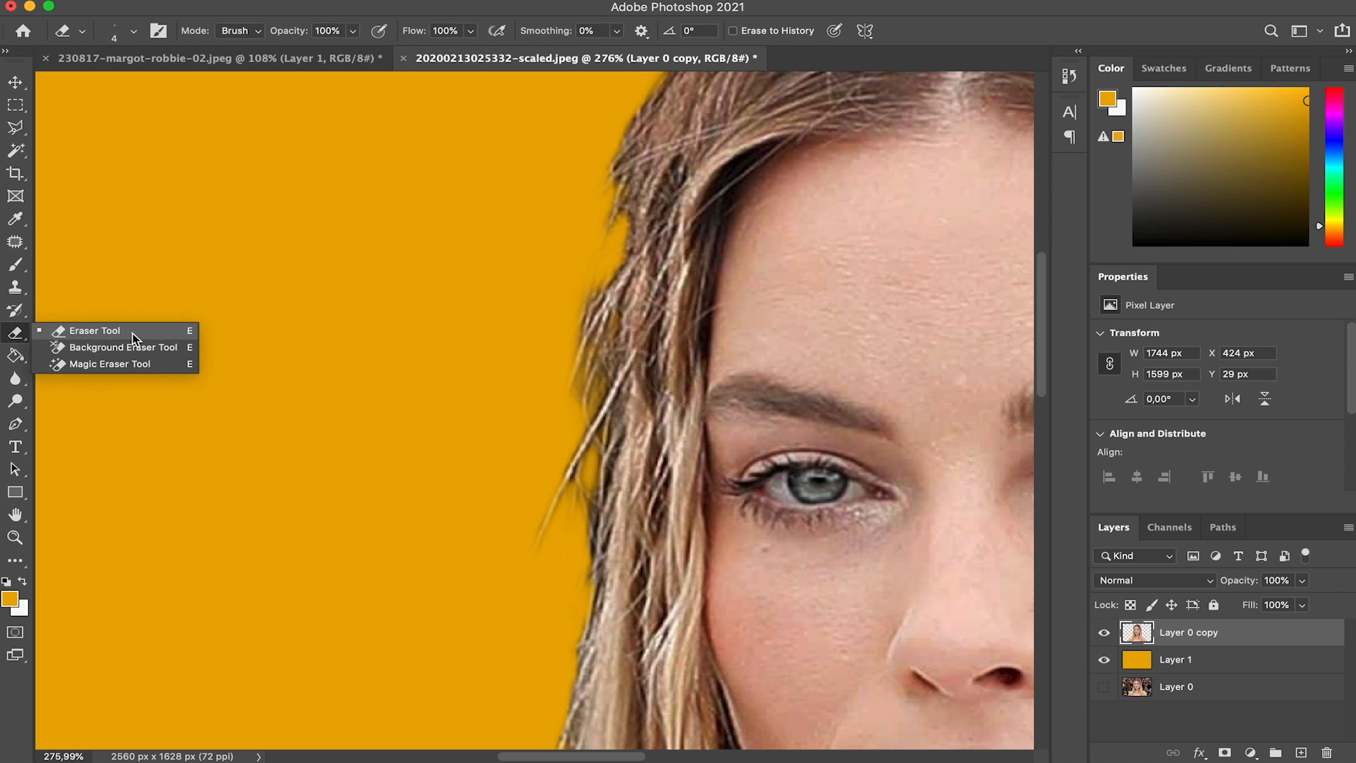
left_click(132, 333)
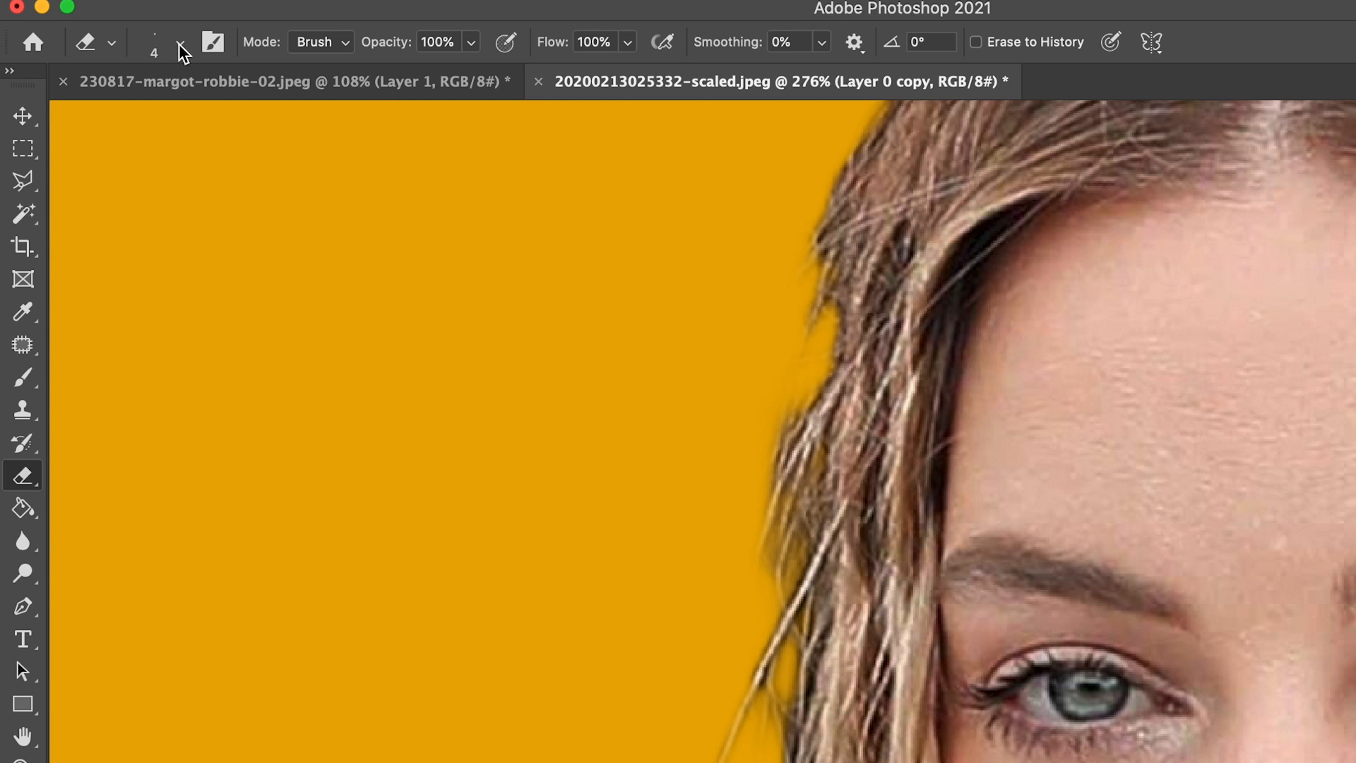
left_click(181, 48)
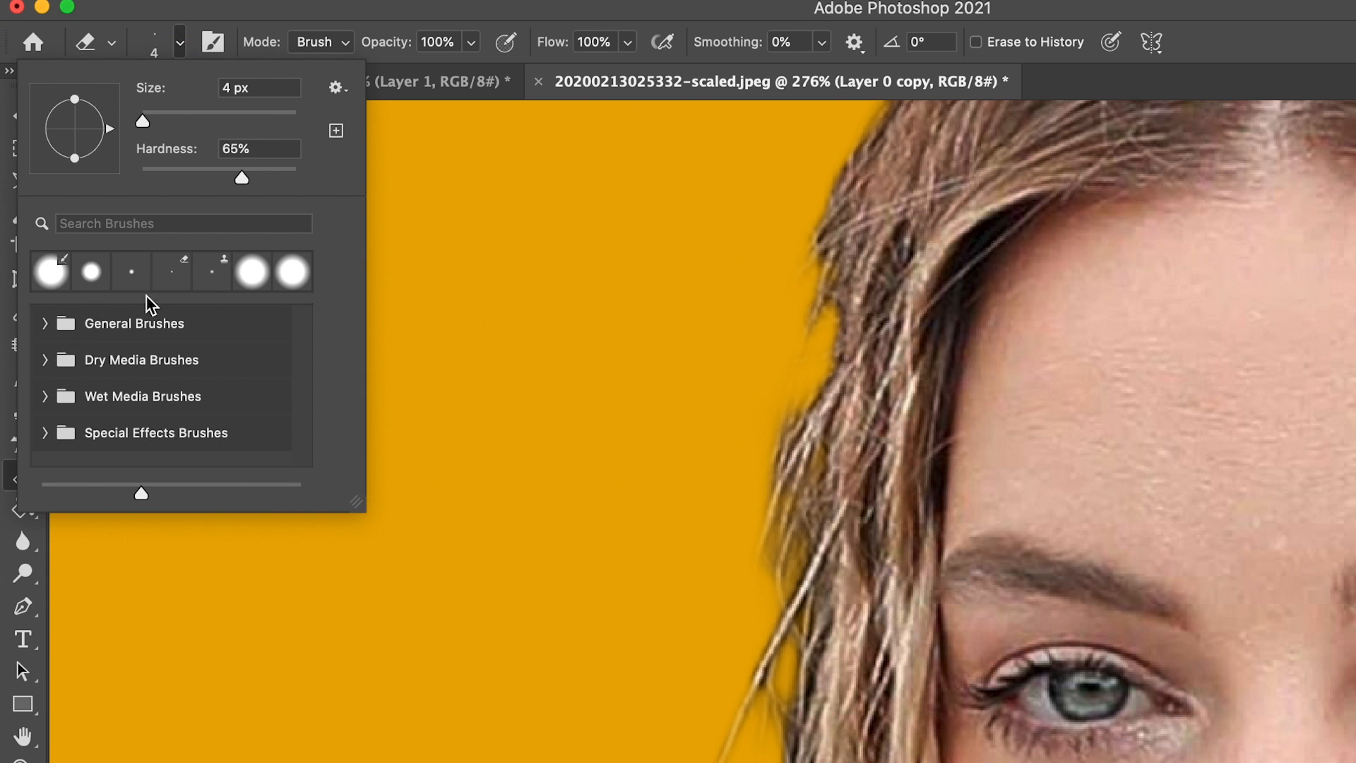
left_click(46, 323)
left_click(164, 398)
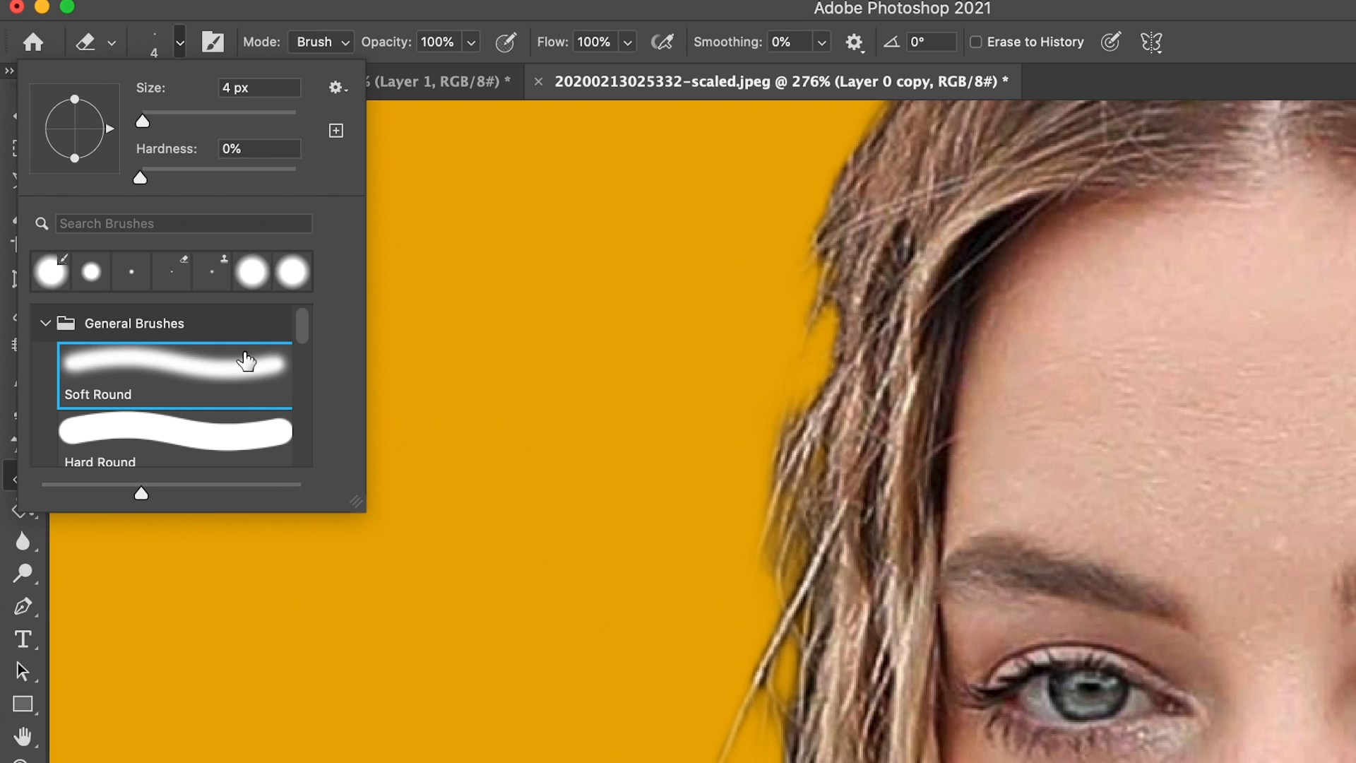
left_click(180, 120)
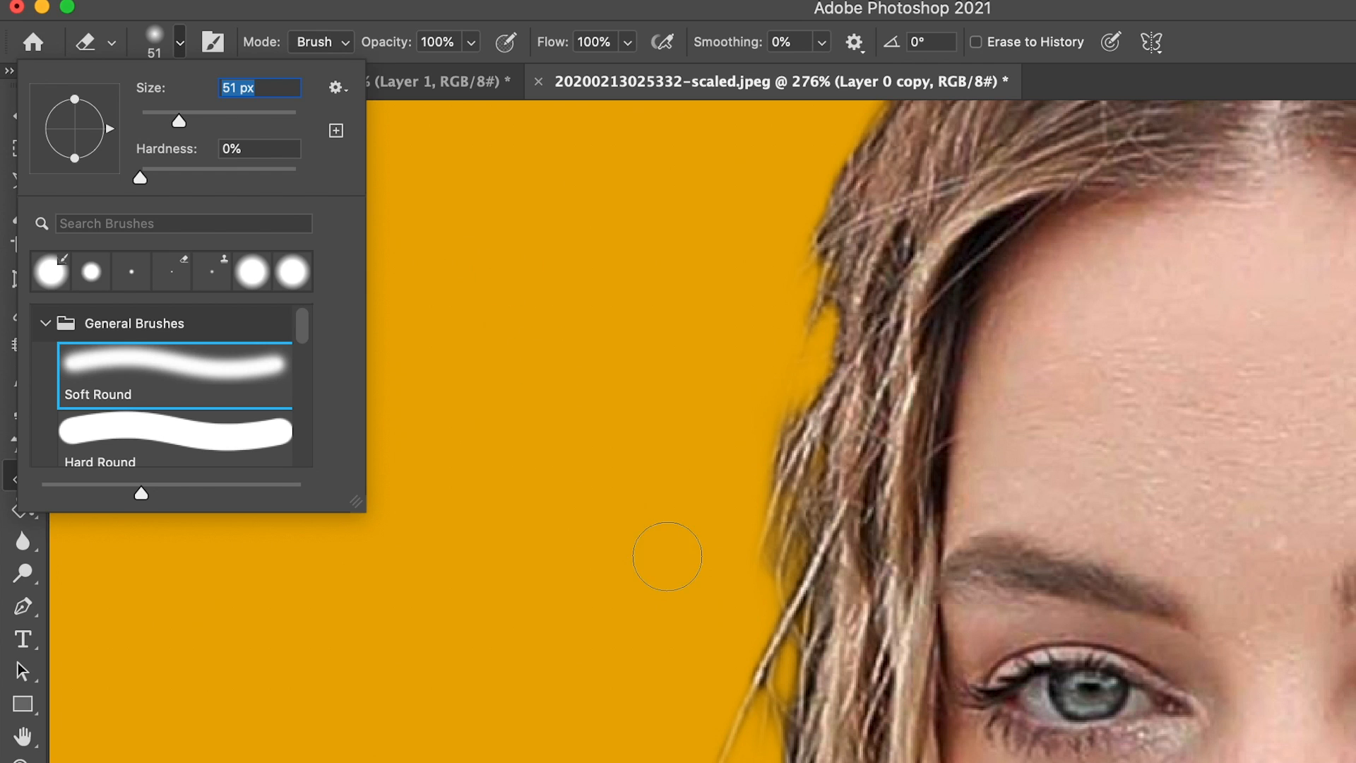
Erase the stray strands and dark fringe along the upper hair edge on the image's left side.
left_click(726, 758)
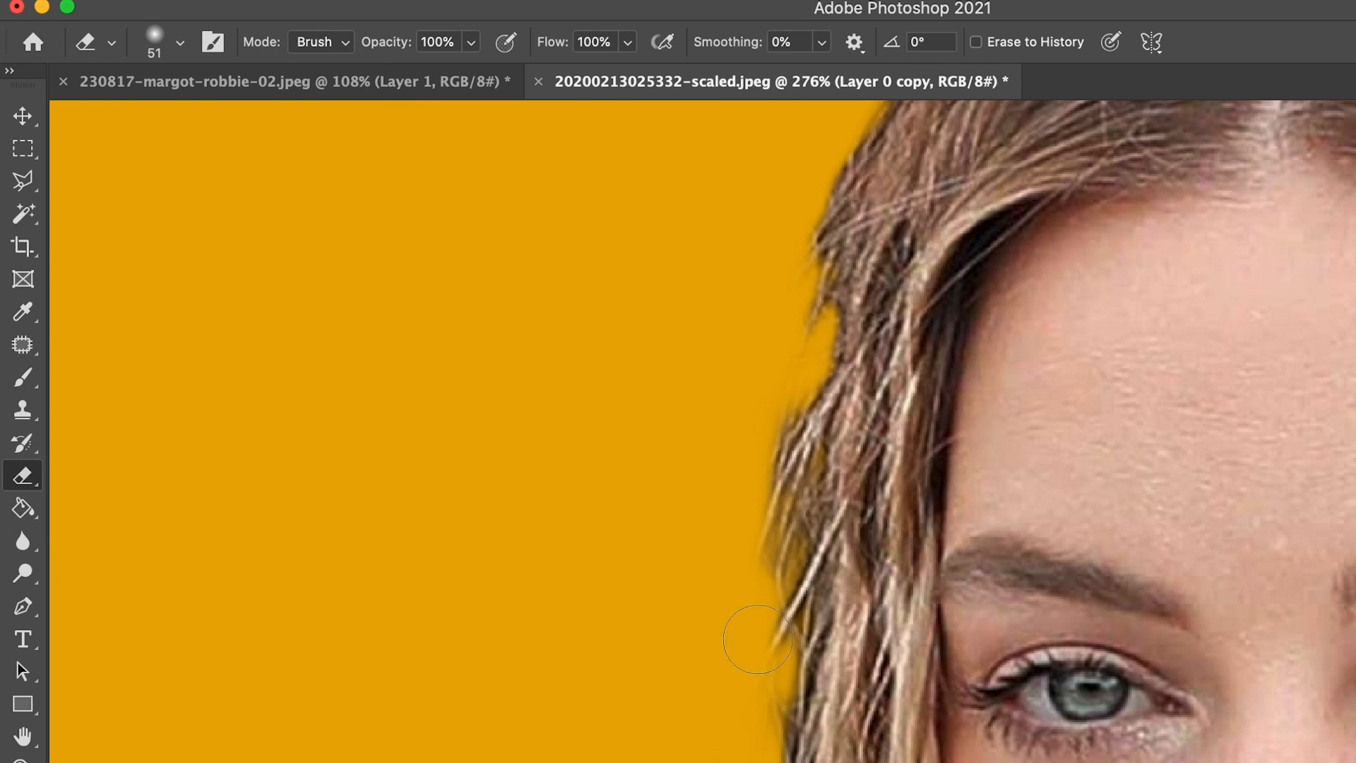
left_click(799, 294)
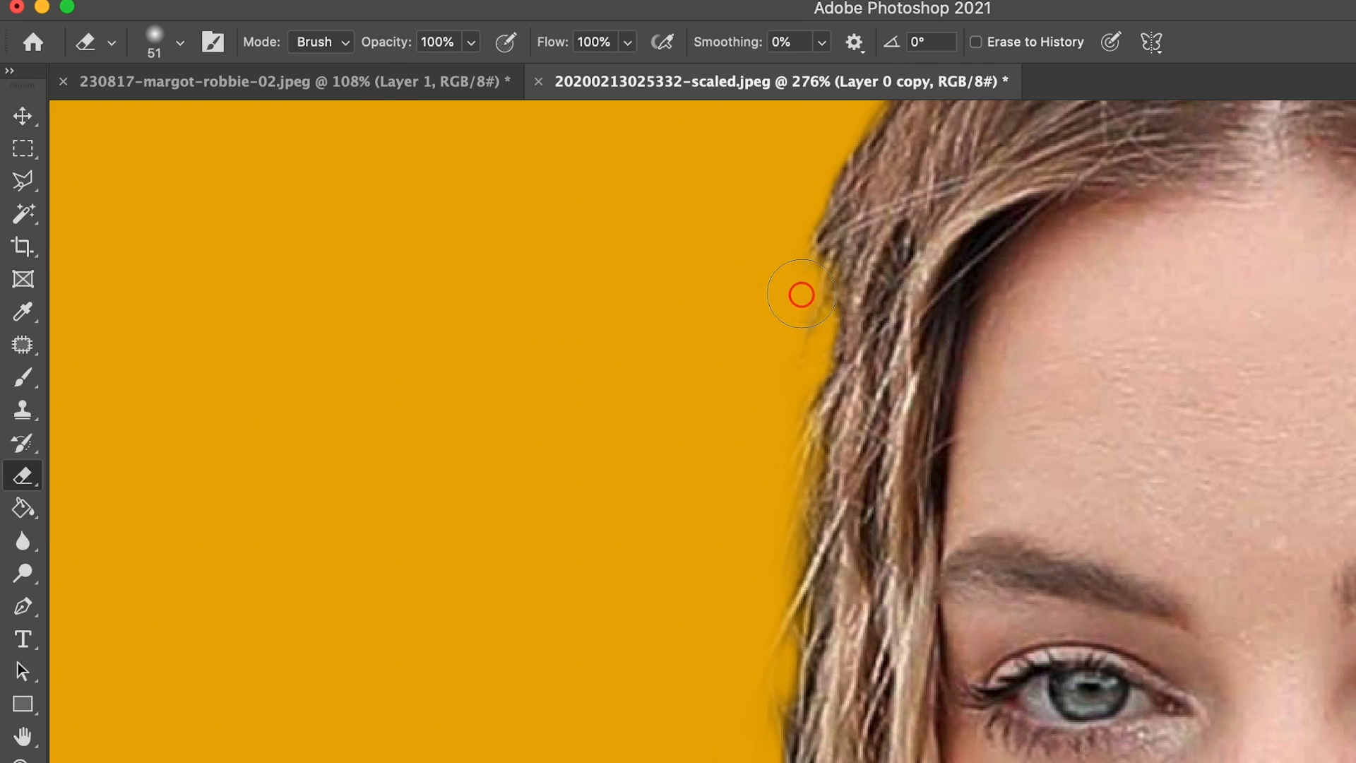
mouse_move(786, 325)
left_mouse_down()
mouse_move(787, 354)
mouse_move(810, 147)
mouse_move(777, 277)
mouse_move(750, 680)
mouse_move(753, 537)
left_mouse_up()
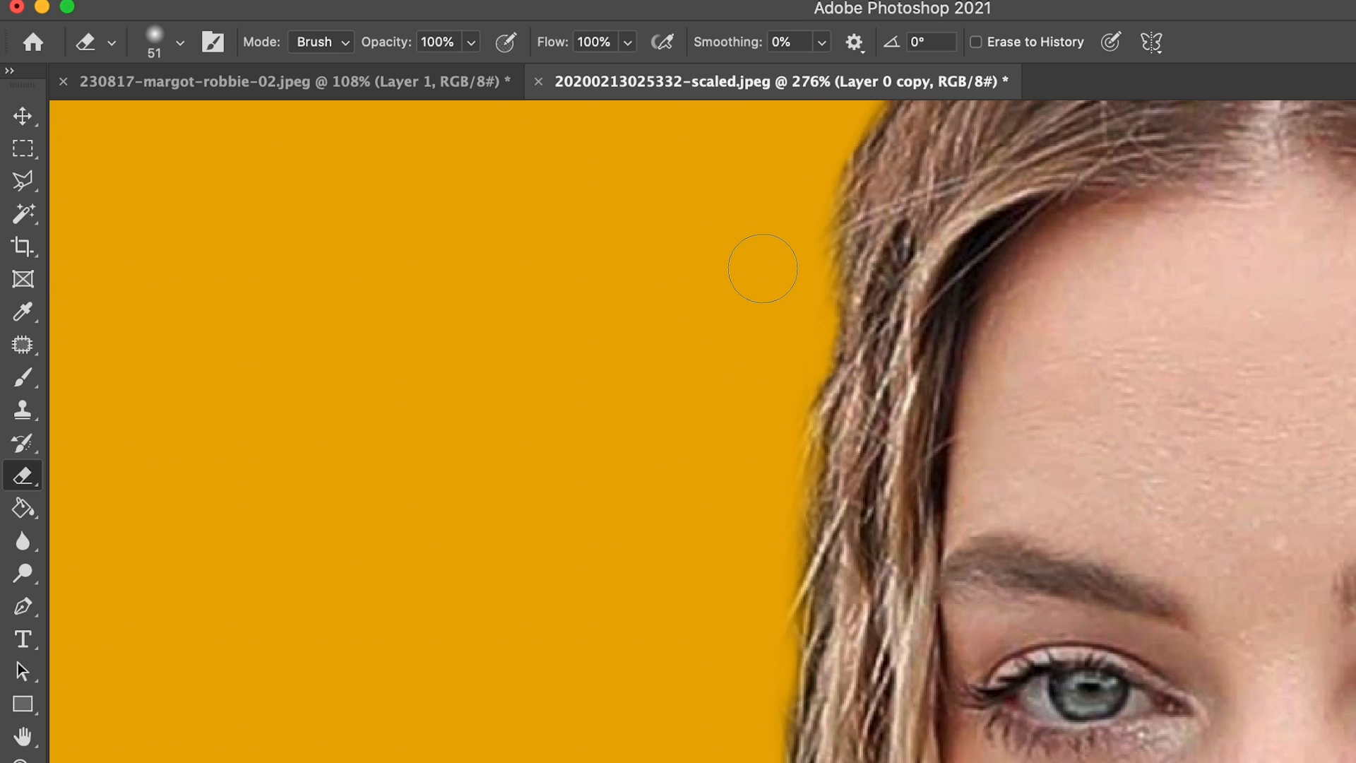
scroll(760, 266, "down", 6)
scroll(763, 269, "up", 4)
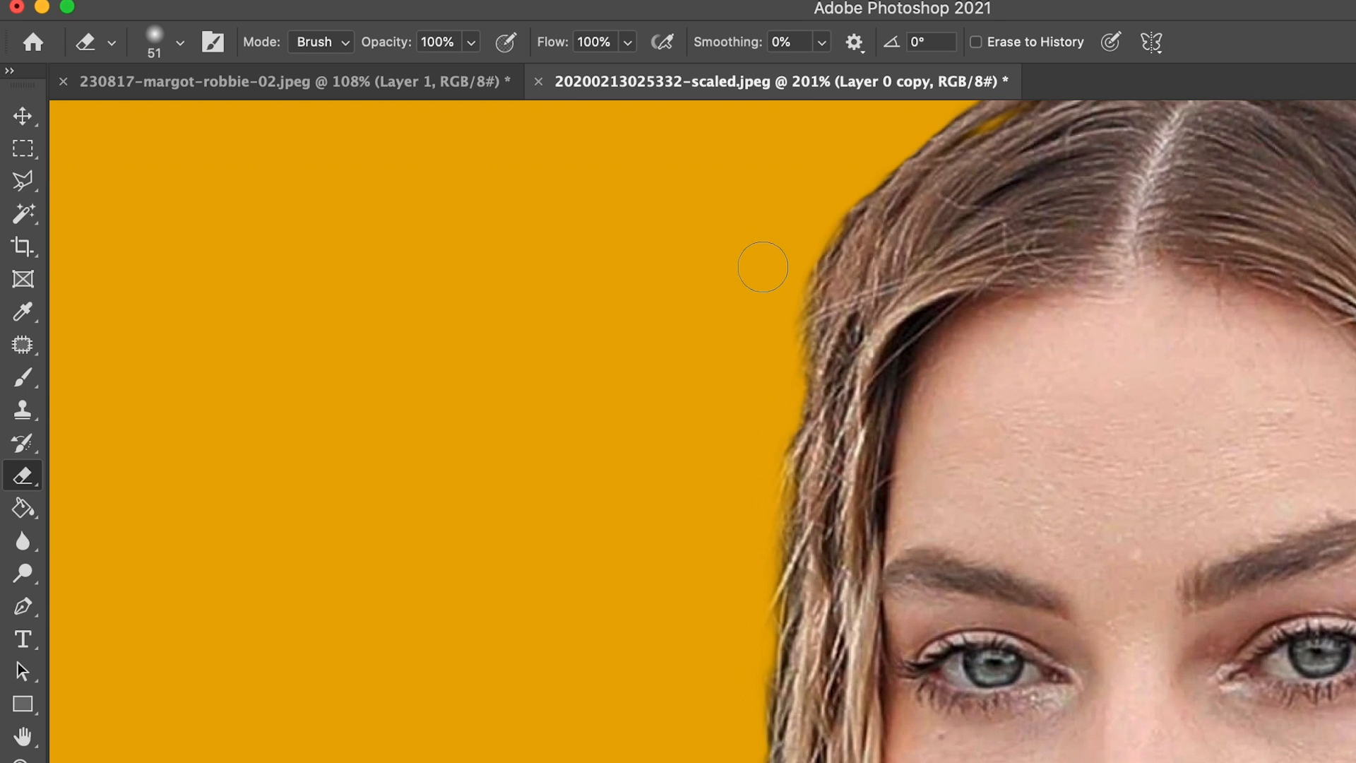
Move Layer 0 copy straight down and erase the fringe along the hair's outer edge on the image's left side.
key("v")
left_click_drag(854, 263, 864, 421)
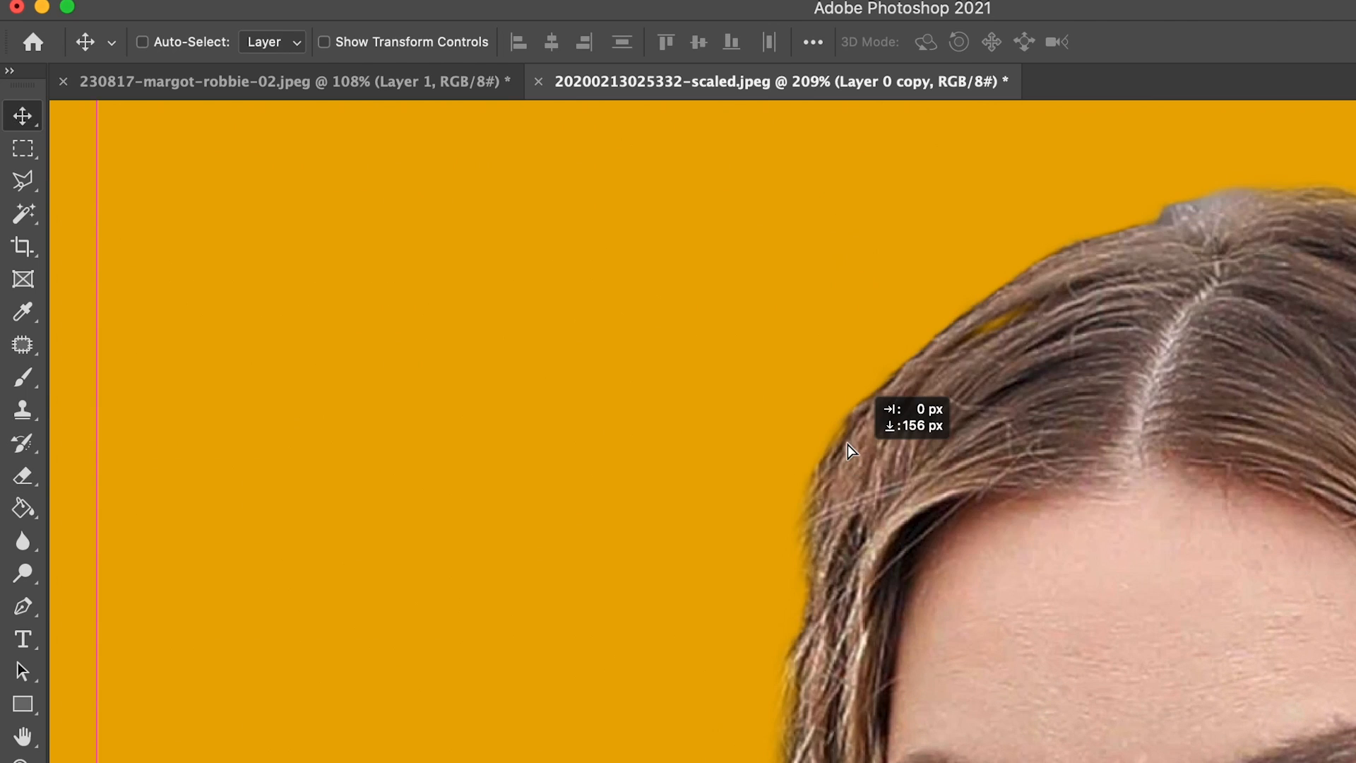
key("e")
left_click_drag(782, 476, 788, 478)
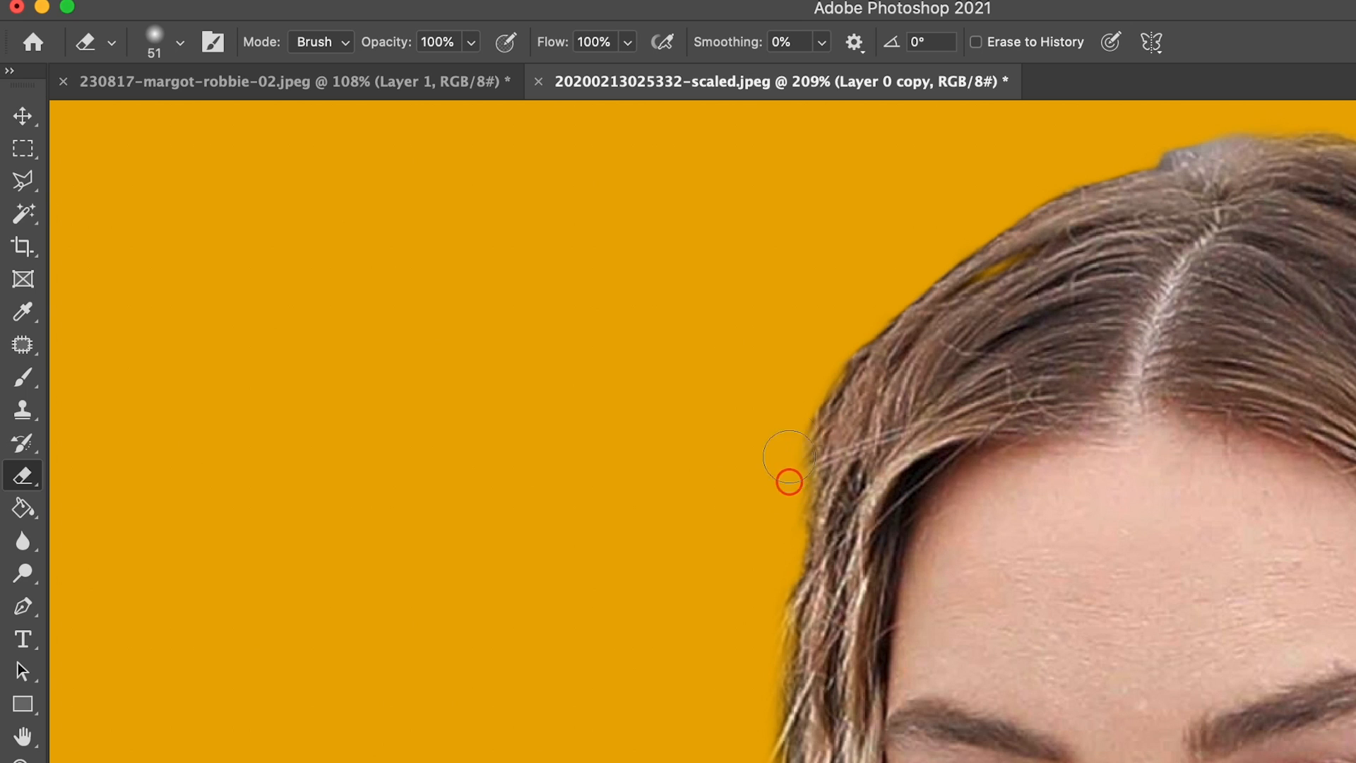
mouse_move(839, 337)
left_mouse_down()
mouse_move(845, 327)
mouse_move(764, 595)
left_mouse_up()
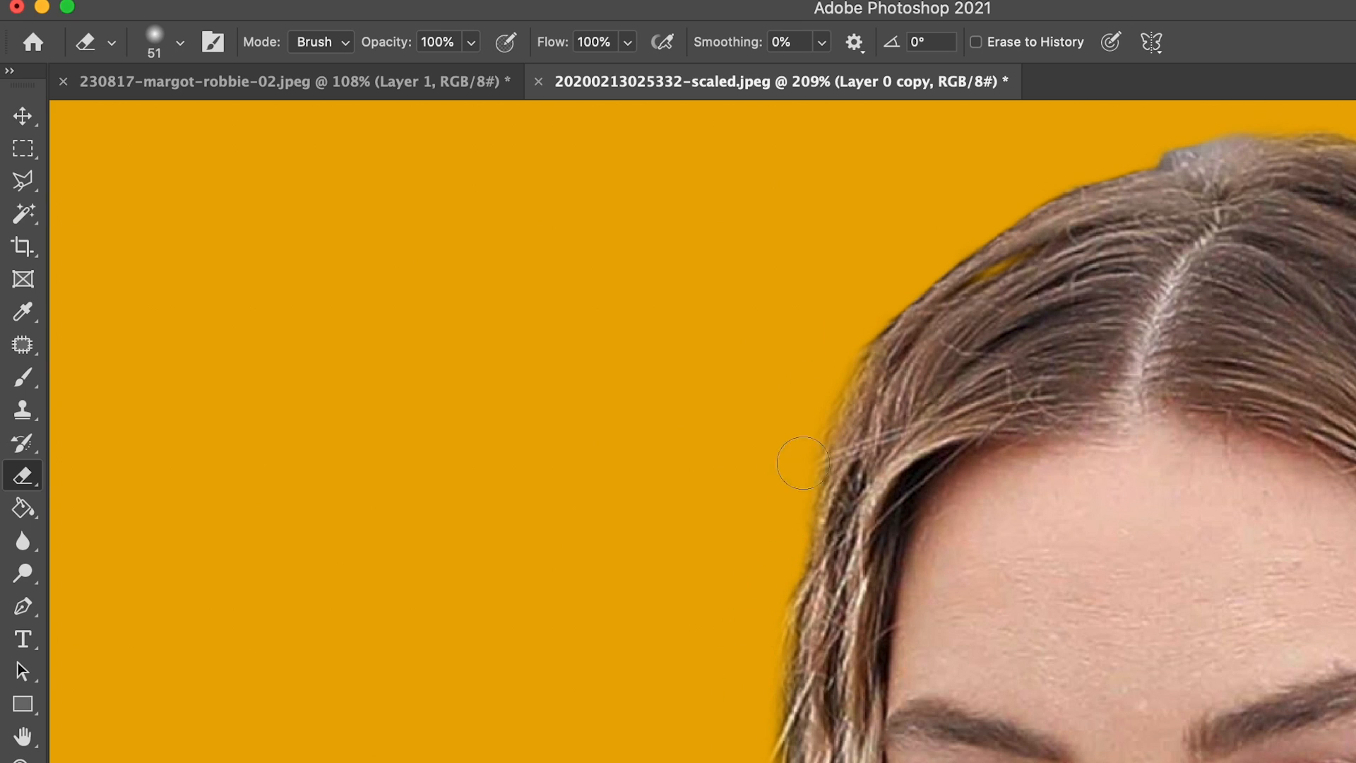
Erase the leftover background smudges along the outer hair edge on the image's right side.
scroll(855, 417, "down", 5)
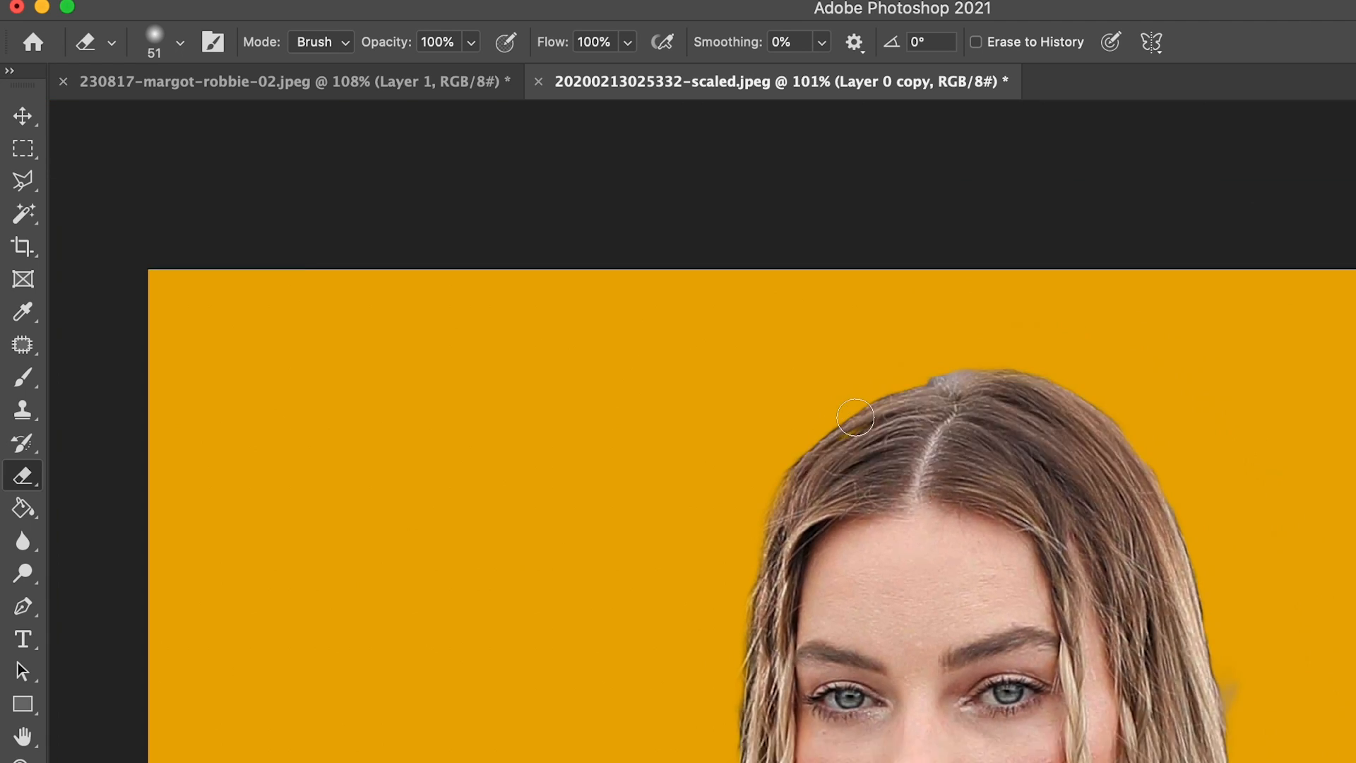
scroll(728, 597, "up", 5)
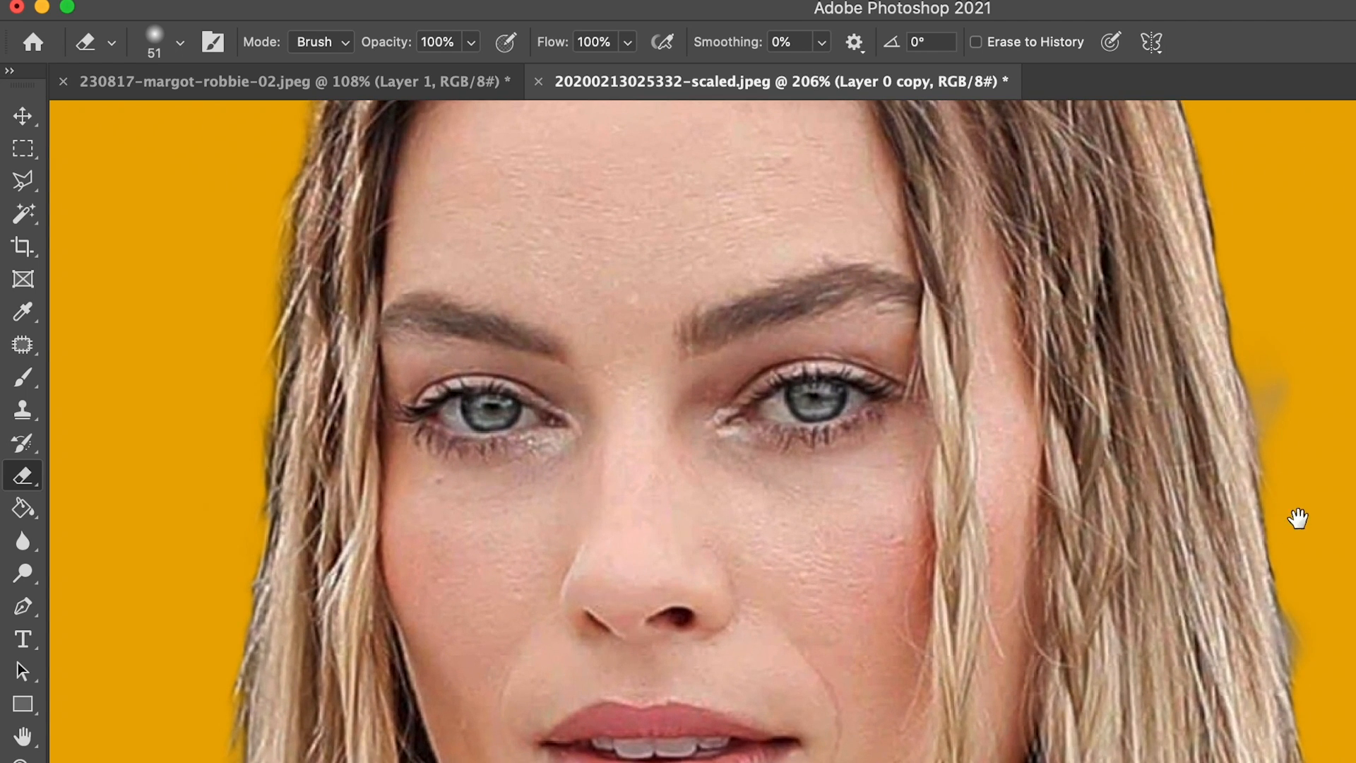
mouse_move(1298, 519)
left_mouse_down()
mouse_move(1065, 524)
mouse_move(1027, 541)
left_mouse_up()
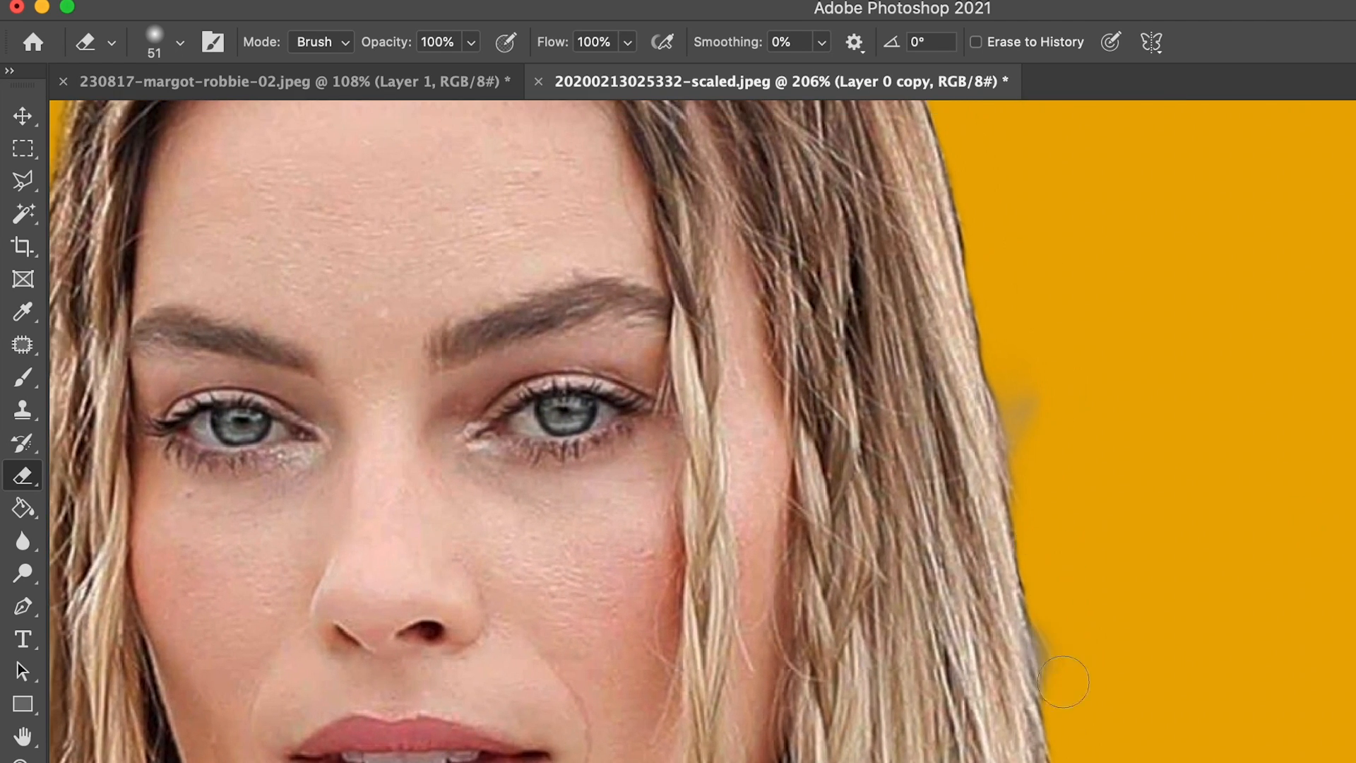
mouse_move(1060, 684)
left_mouse_down()
mouse_move(1018, 343)
mouse_move(1013, 384)
mouse_move(1012, 370)
mouse_move(1044, 507)
mouse_move(1039, 593)
mouse_move(1070, 730)
left_mouse_up()
scroll(699, 431, "down", 8)
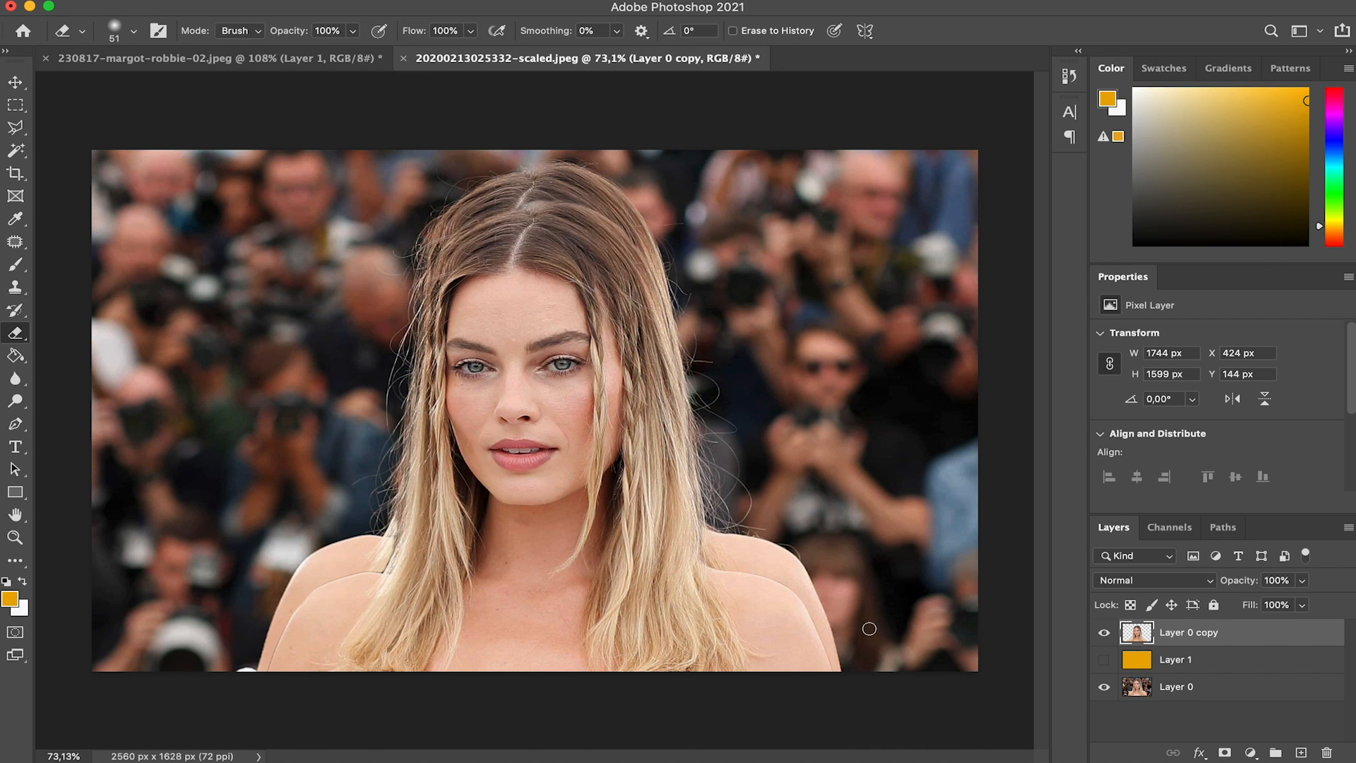
Move Layer 0 copy back up over the original portrait and place a visible Layer 1 beneath Layer 0.
key("b")
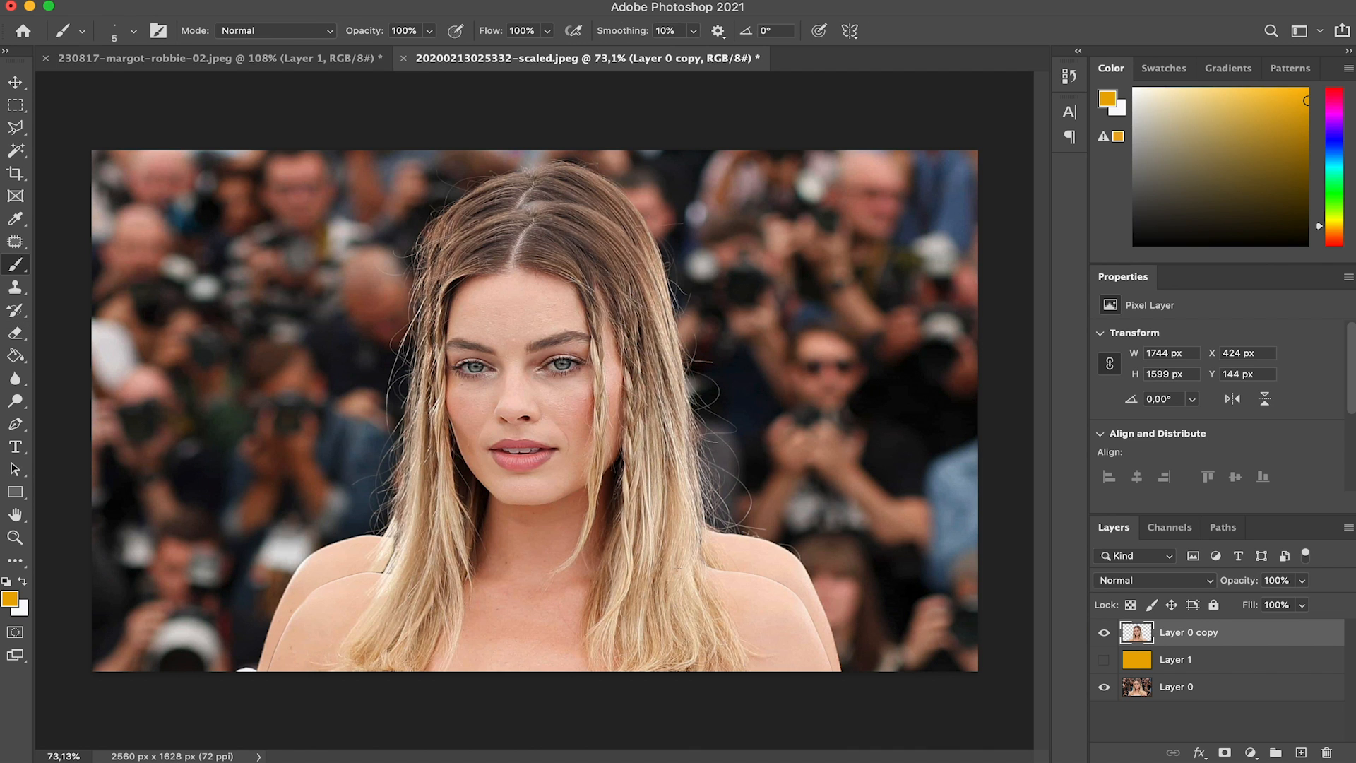
key("v")
left_click_drag(563, 556, 563, 512)
left_click_drag(1155, 668, 1152, 706)
left_click(1097, 680)
Toggle Layer 0's visibility repeatedly to compare the original photo with the cutout on the orange background.
left_click(1104, 660)
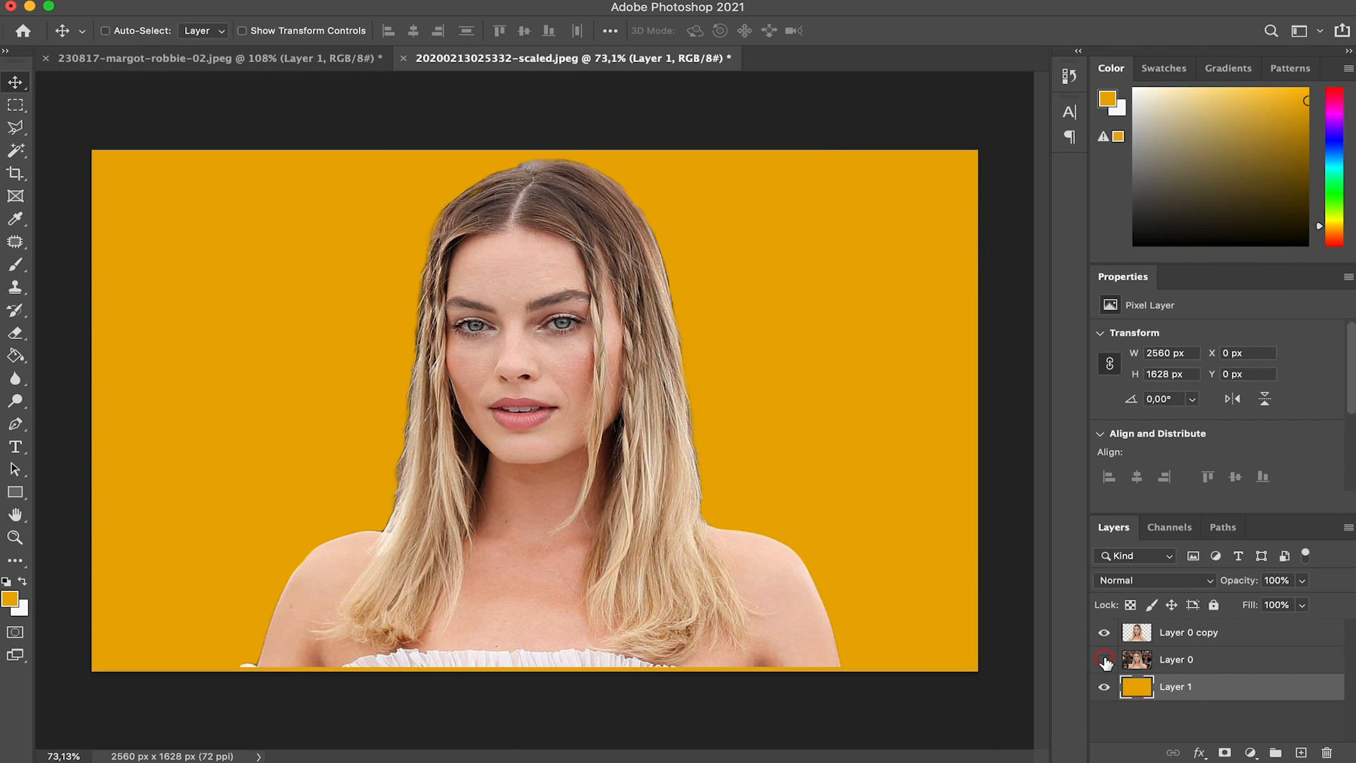
left_click(1105, 660)
left_click(1104, 660)
left_click(1104, 660)
left_click(1105, 660)
left_click(1105, 660)
left_click(1105, 661)
left_click(1105, 660)
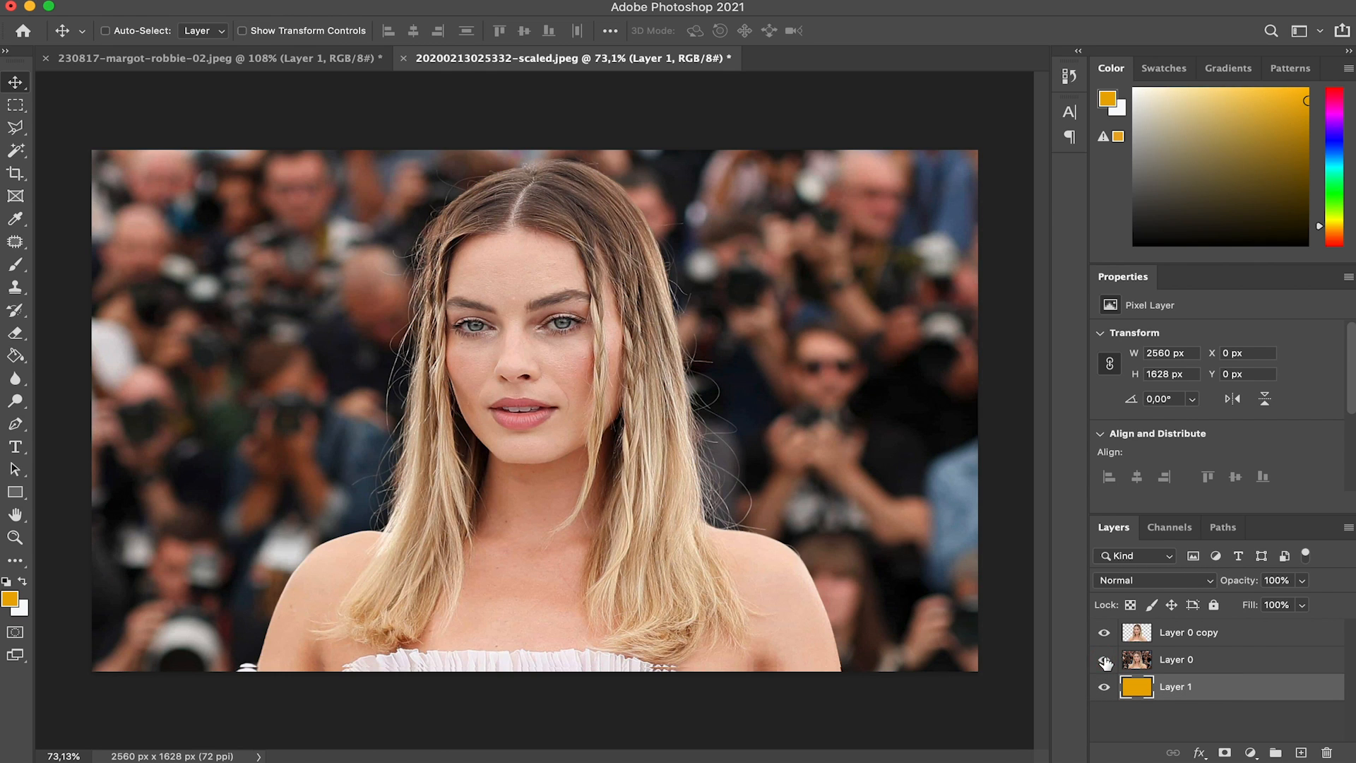
left_click(1105, 661)
left_click(1105, 660)
Switch to 230817-margot-robbie-02.jpeg and undo its edits back to the original portrait with its plain background and no selection.
left_click(291, 58)
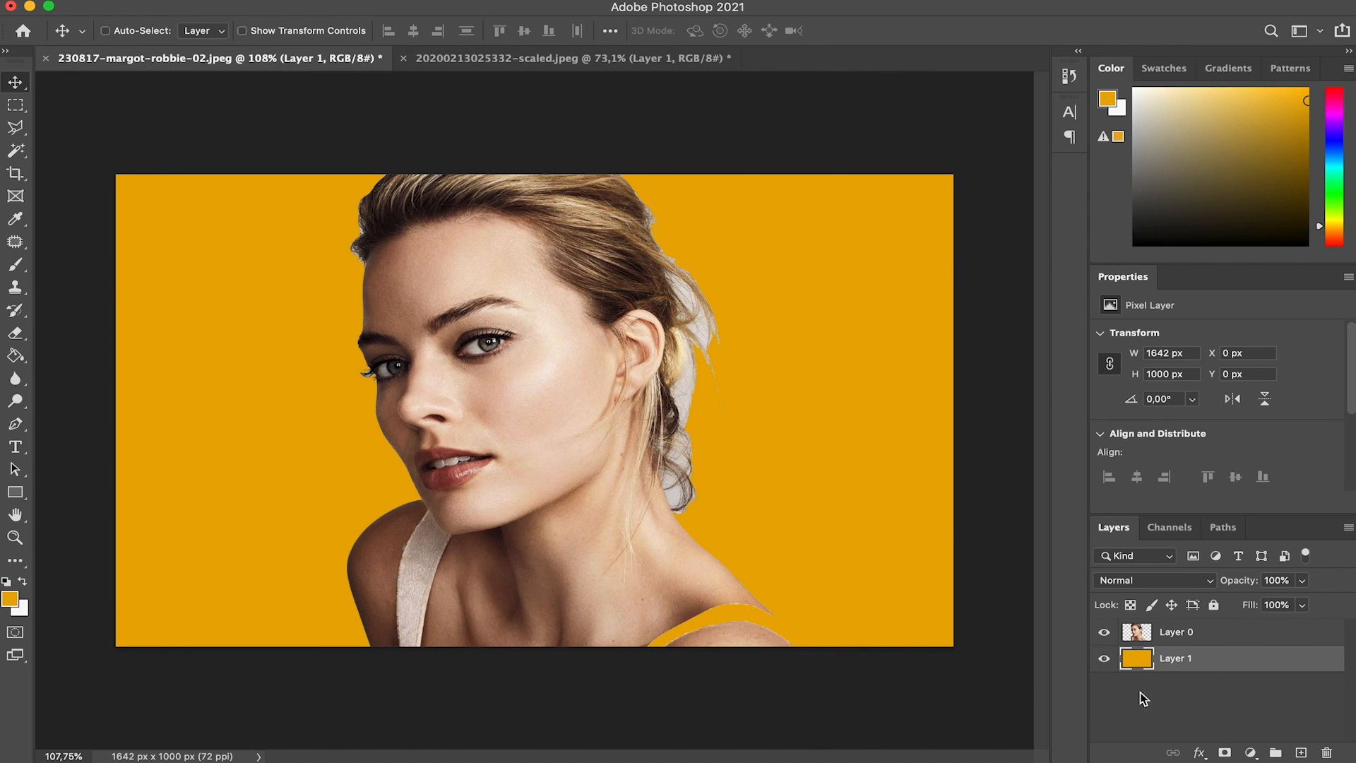
key("super+z")
key("super+z")
key("super+z")
key("super+z")
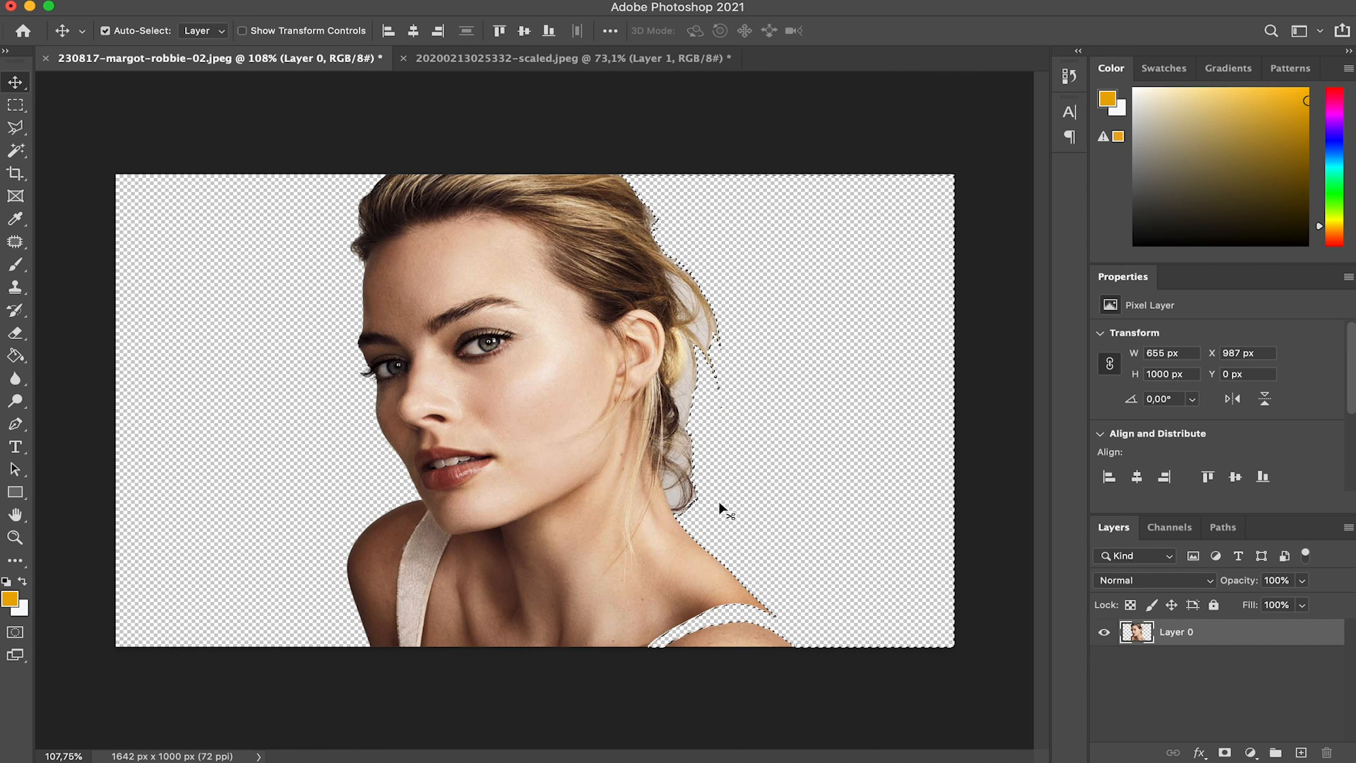
key("super+z")
key("super+z")
key("super+z")
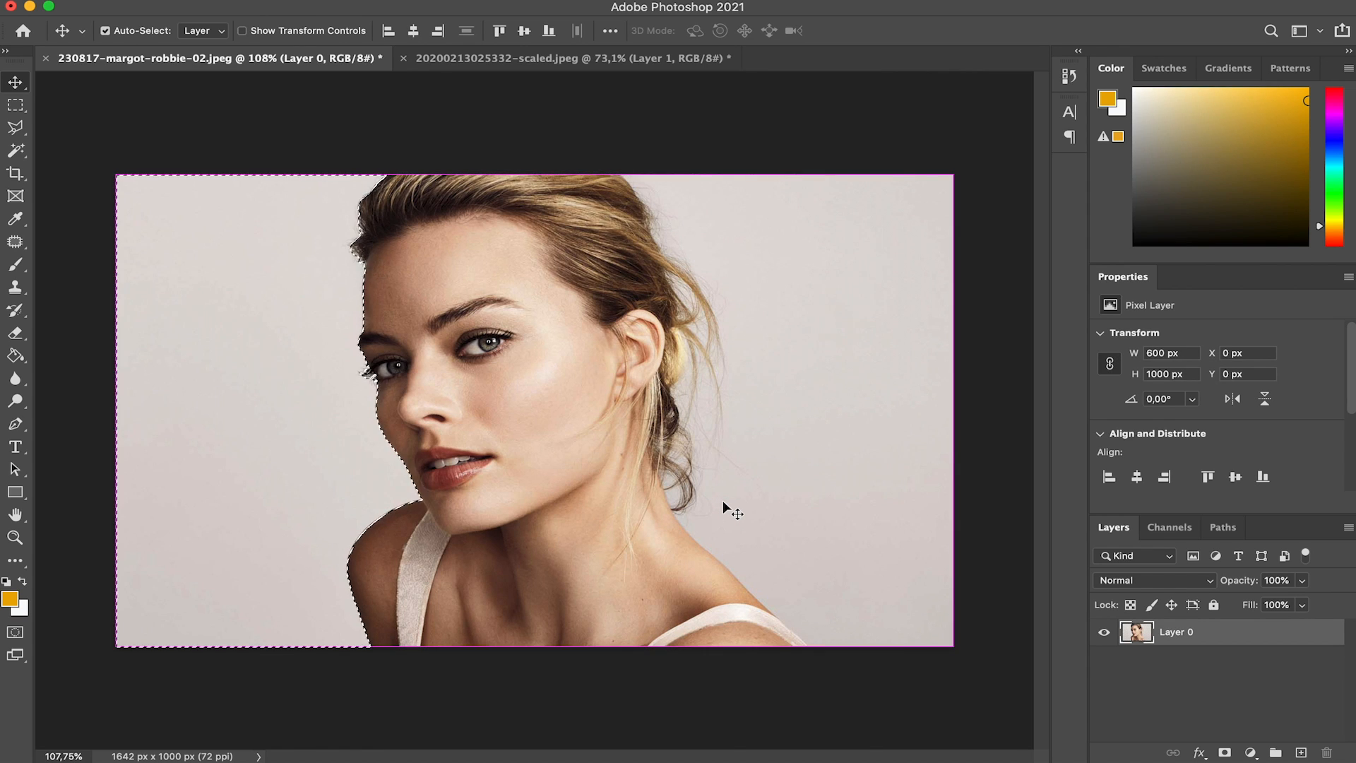
key("super+z")
With the Pen tool, trace a path from below the right shoulder up around the loose hair behind the head.
key("p")
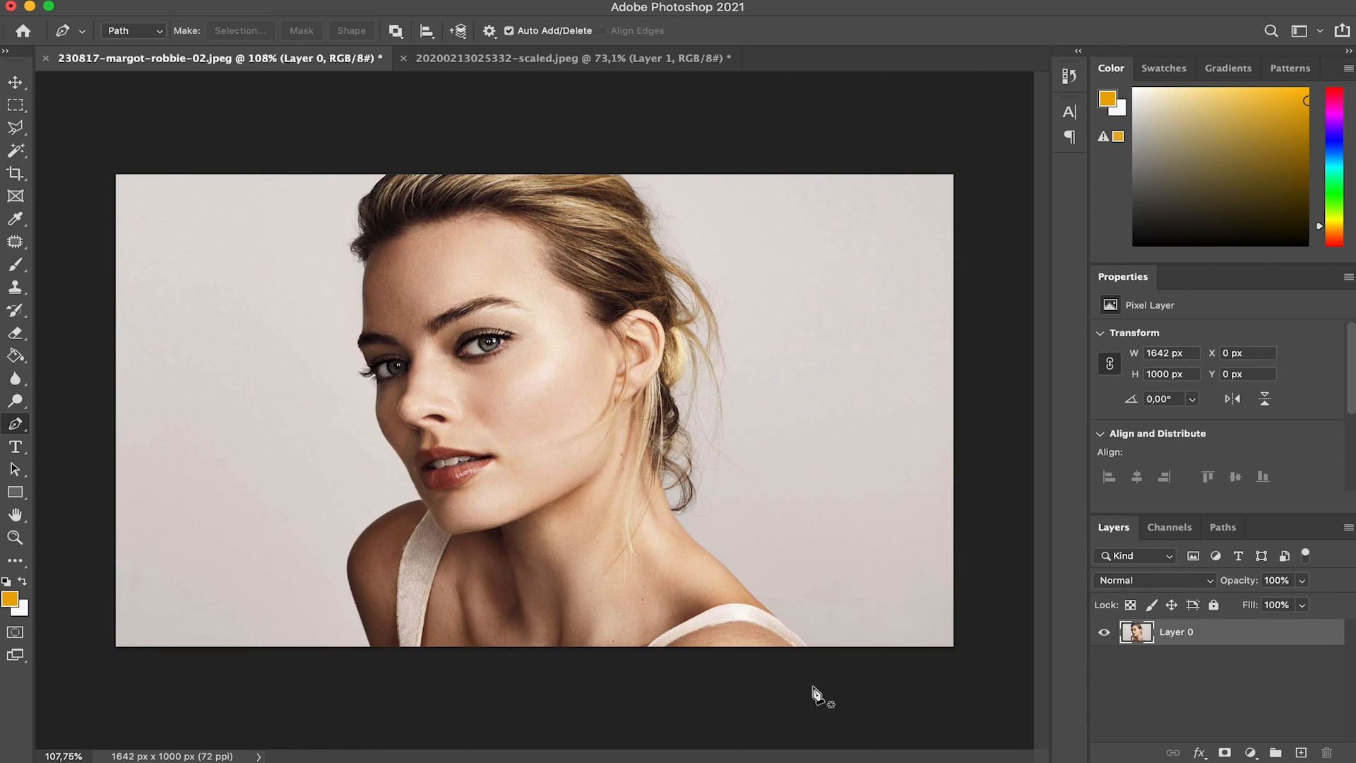
left_click(812, 651)
left_click(799, 629)
left_click(737, 570)
left_click(695, 525)
left_click(733, 424)
left_click(725, 331)
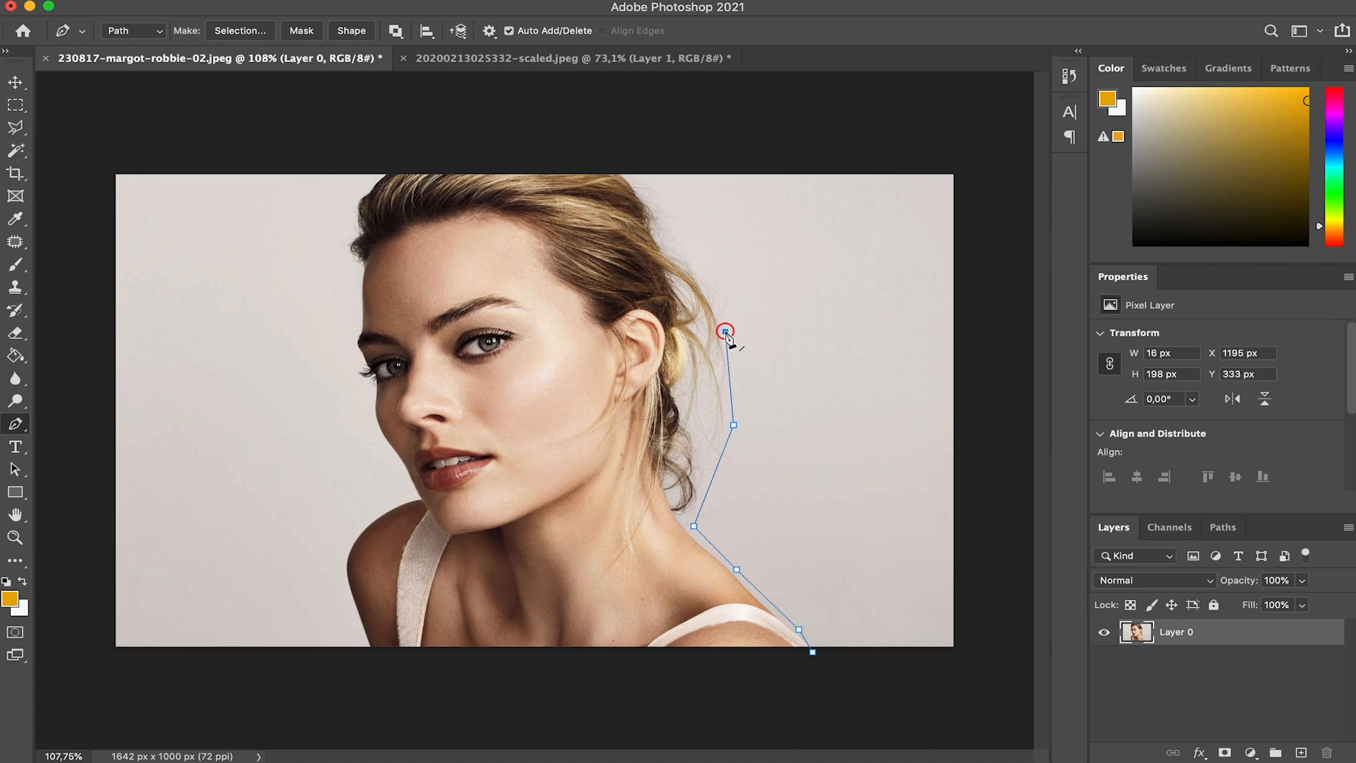
left_click(708, 266)
left_click(668, 239)
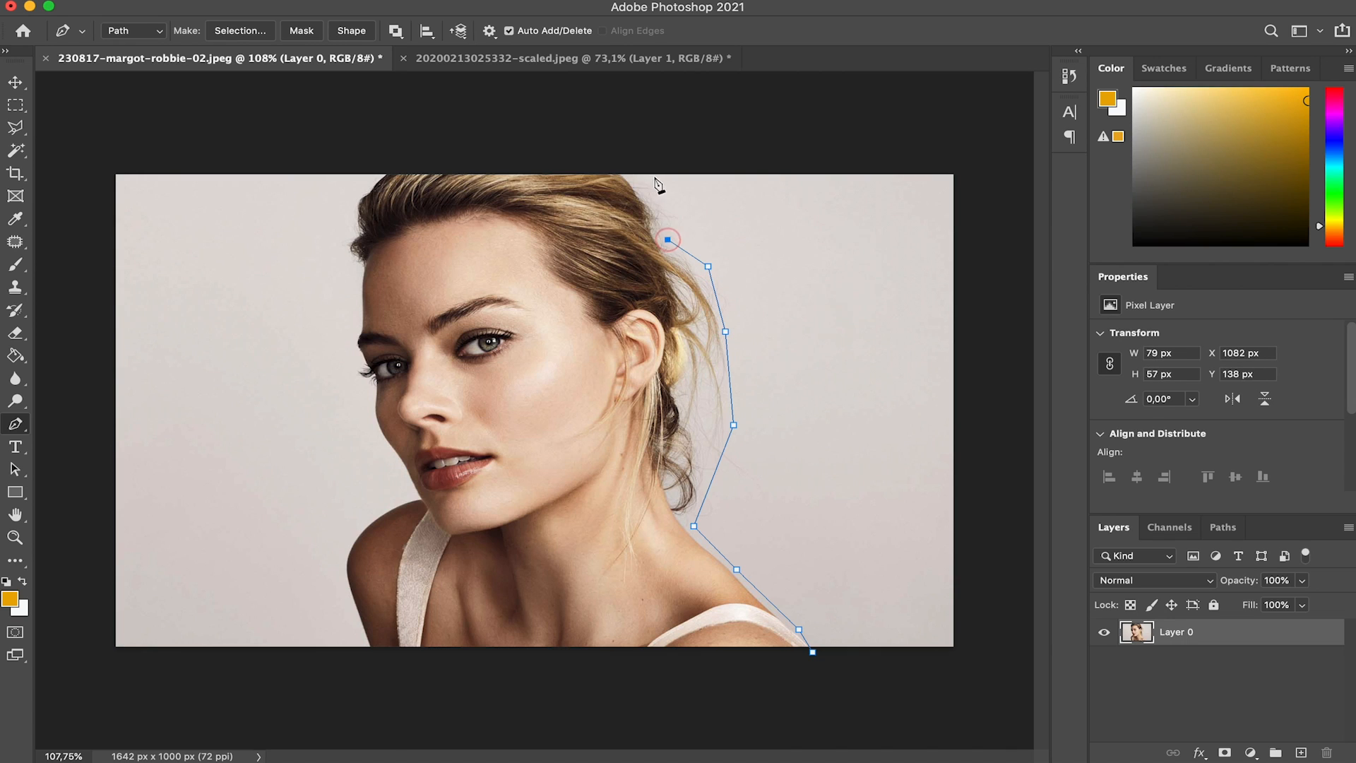
Continue the path across the top of the head, down the face and left shoulder, and close it at the starting point.
left_click(625, 167)
left_click(392, 164)
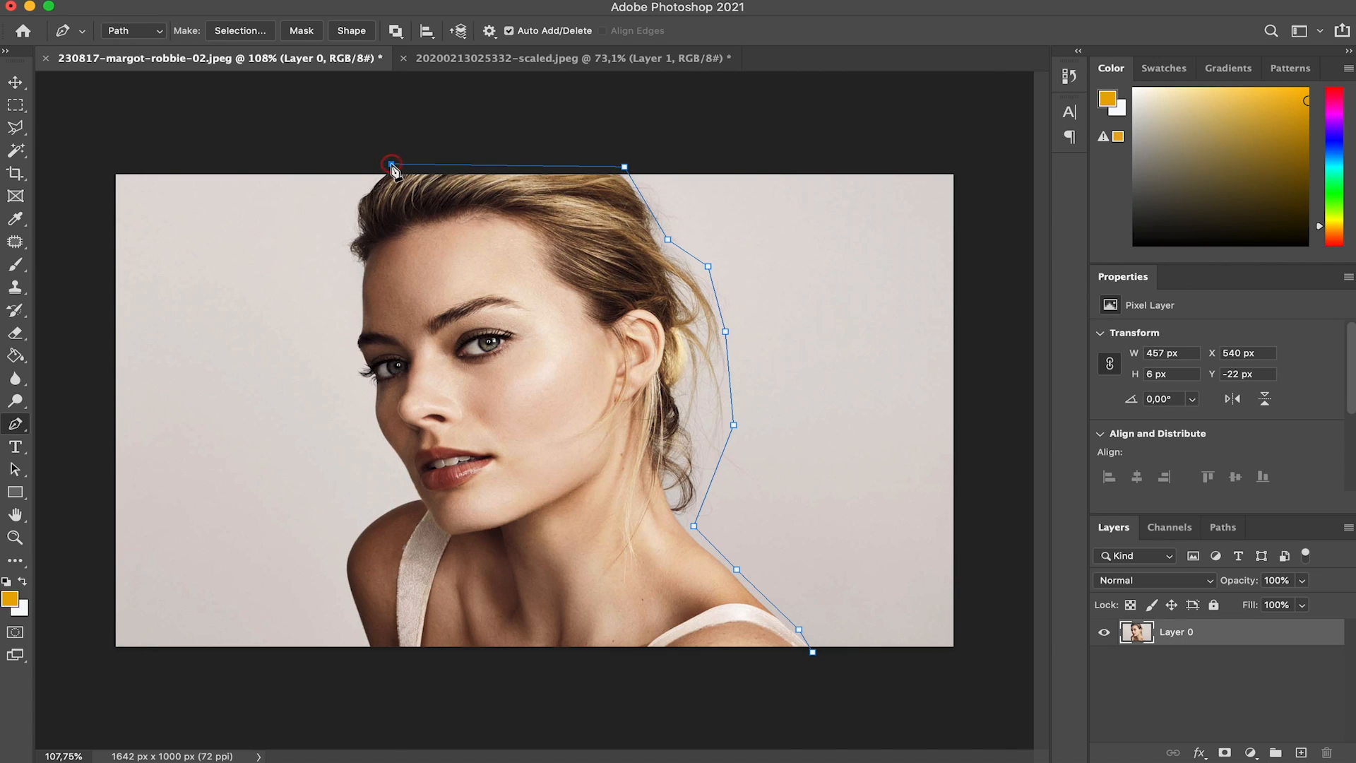
left_click(359, 190)
left_click(349, 235)
left_click(348, 255)
left_click(359, 657)
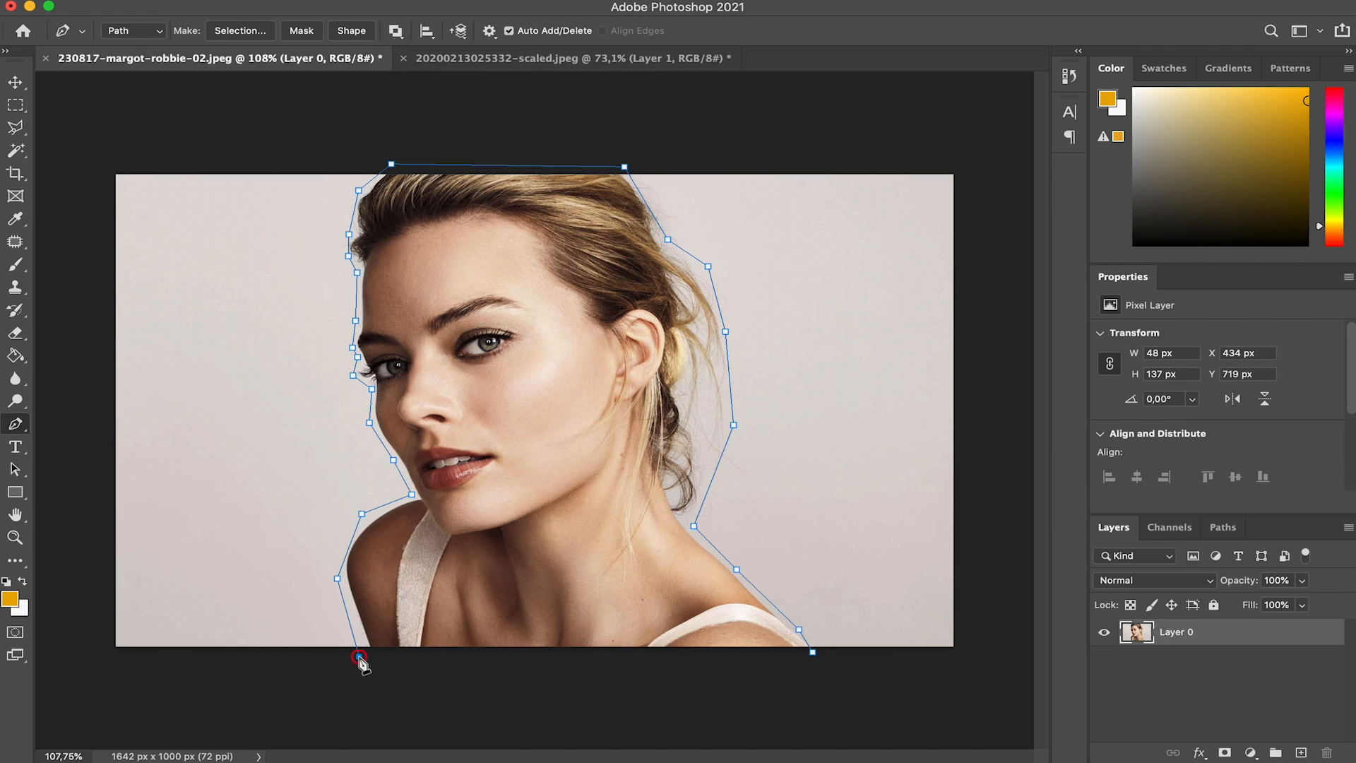
left_click(812, 652)
Convert the closed portrait path into a new anti-aliased selection with a 2-pixel feather radius.
right_click(601, 508)
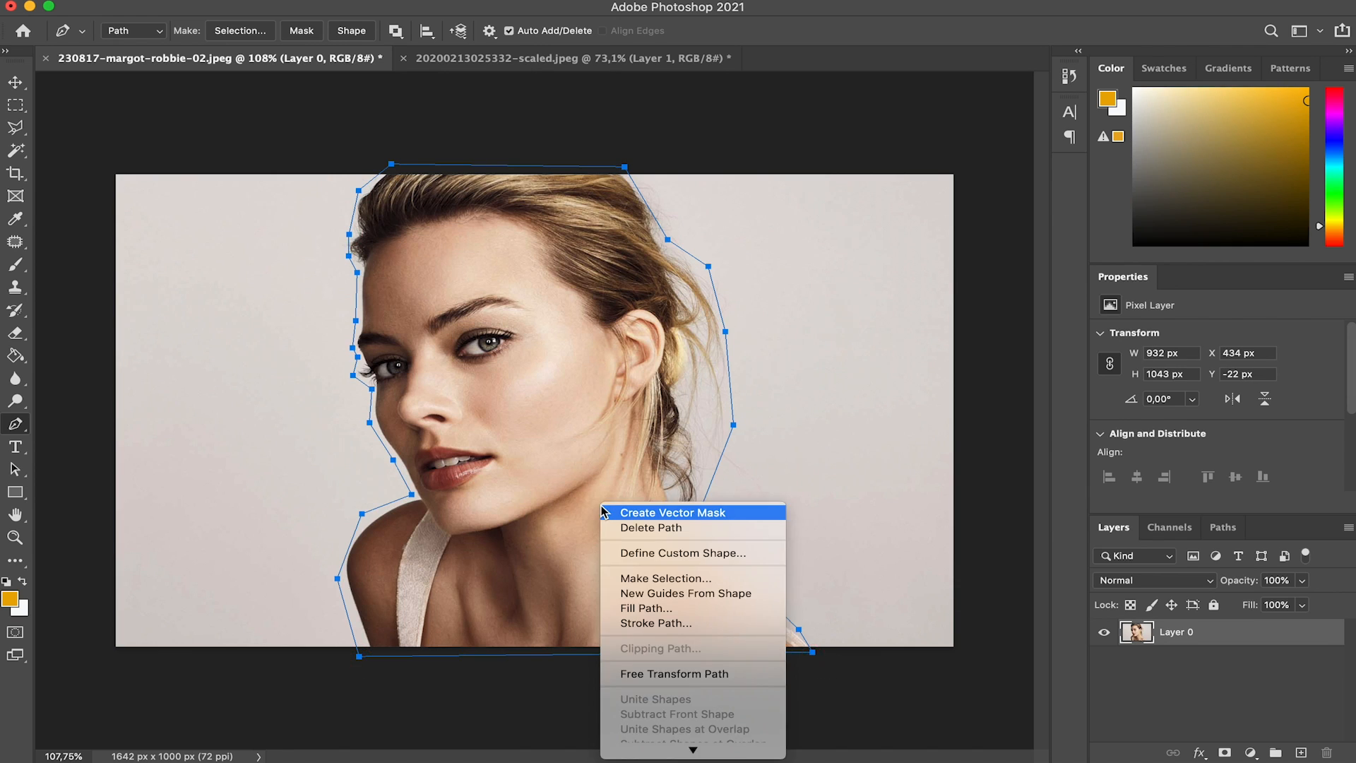
left_click(664, 576)
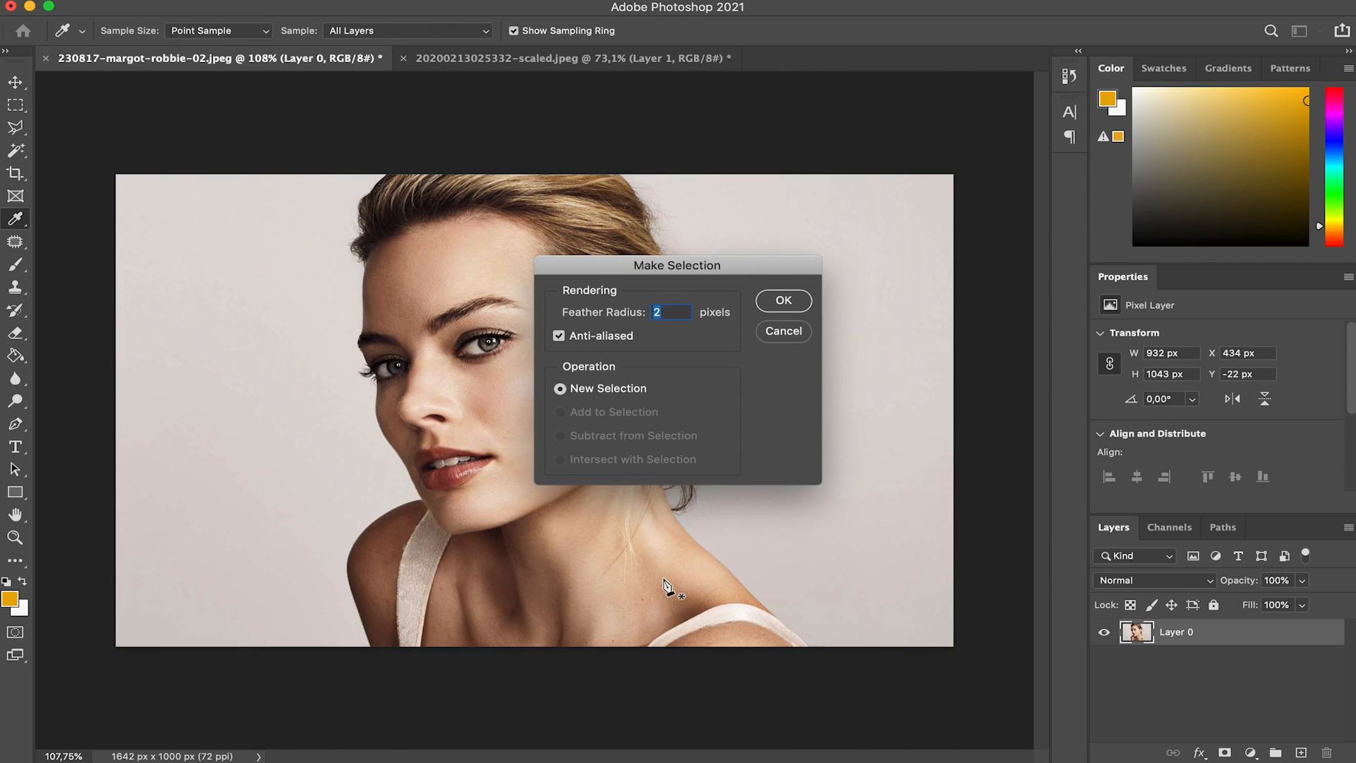
key("Return")
Open Refine Edge for the selection and brush over the shoulder edge and the loose hair behind the neck and head.
left_click(382, 1)
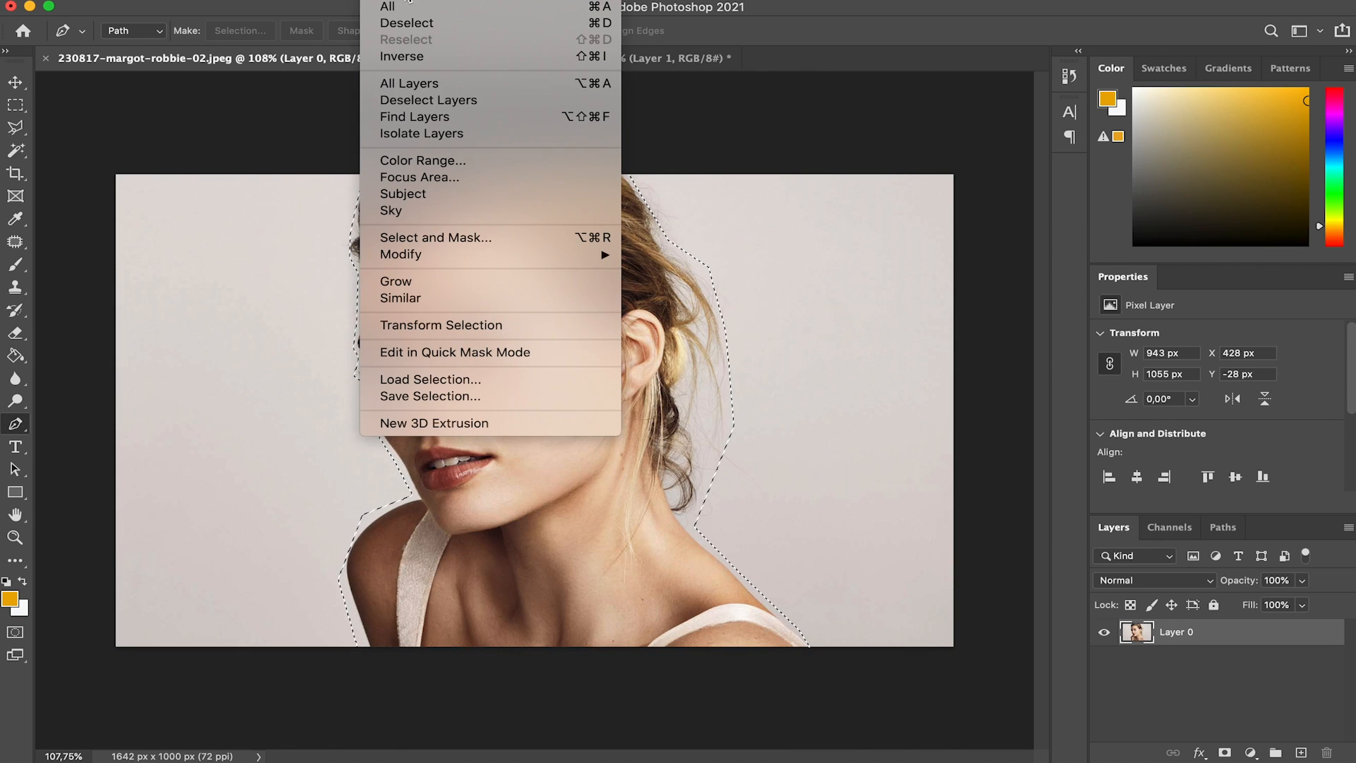
left_click(435, 239)
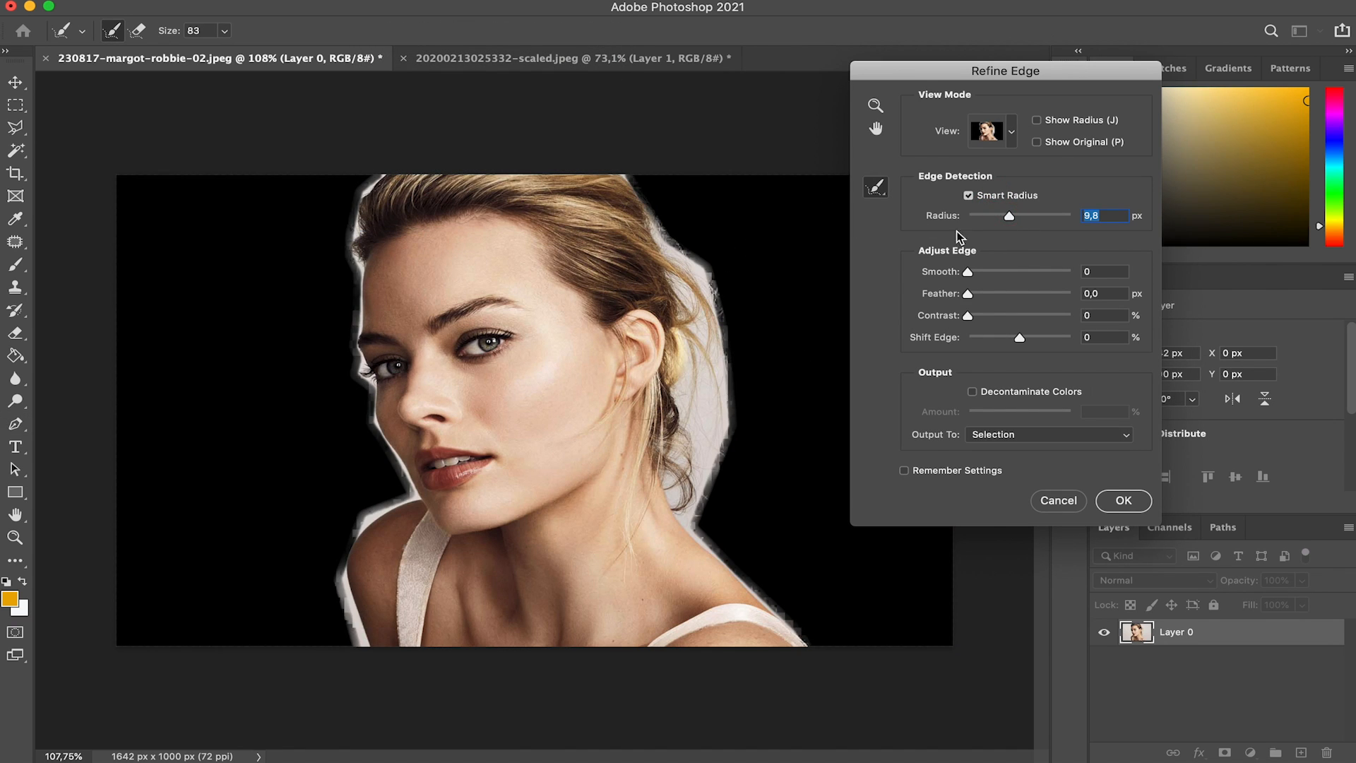
mouse_move(756, 603)
left_mouse_down()
mouse_move(797, 630)
mouse_move(737, 551)
mouse_move(668, 491)
left_mouse_up()
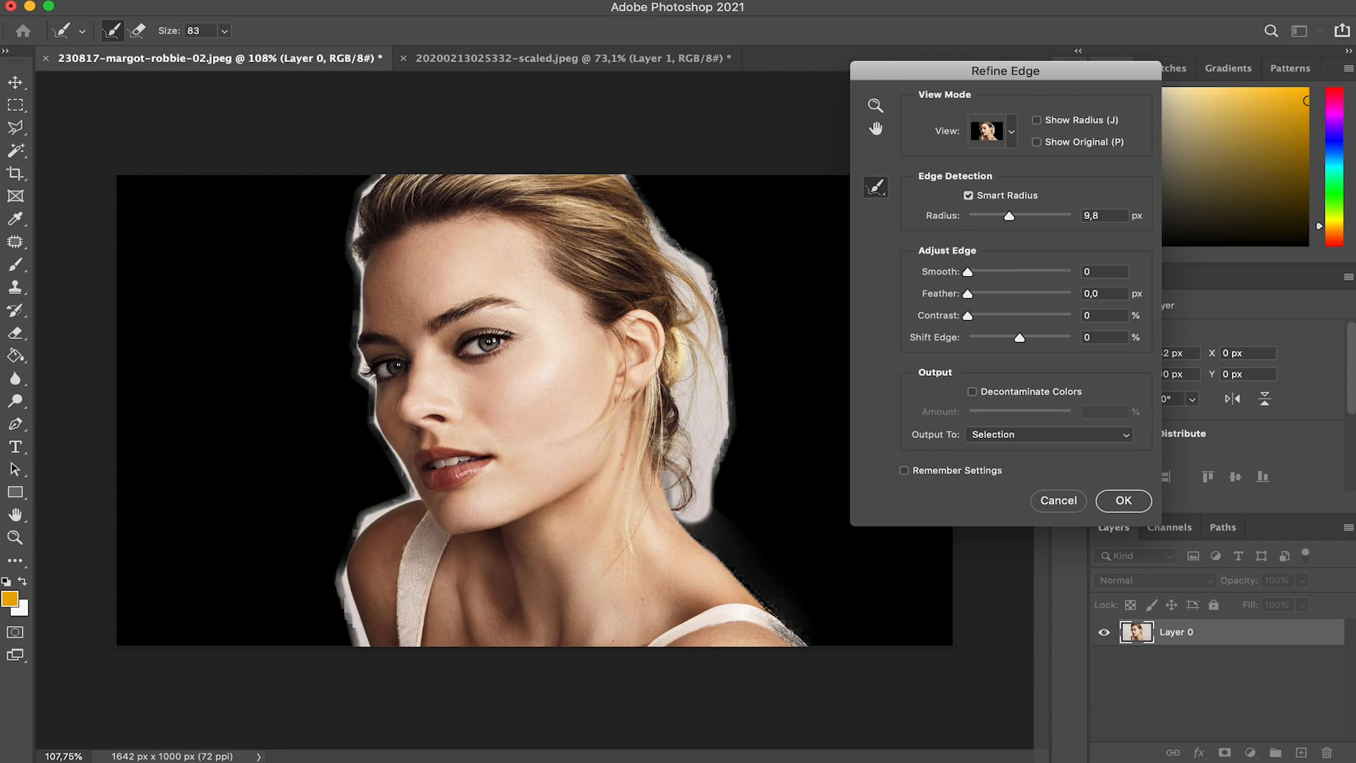
mouse_move(688, 411)
left_mouse_down()
mouse_move(707, 495)
mouse_move(714, 438)
mouse_move(711, 460)
left_mouse_up()
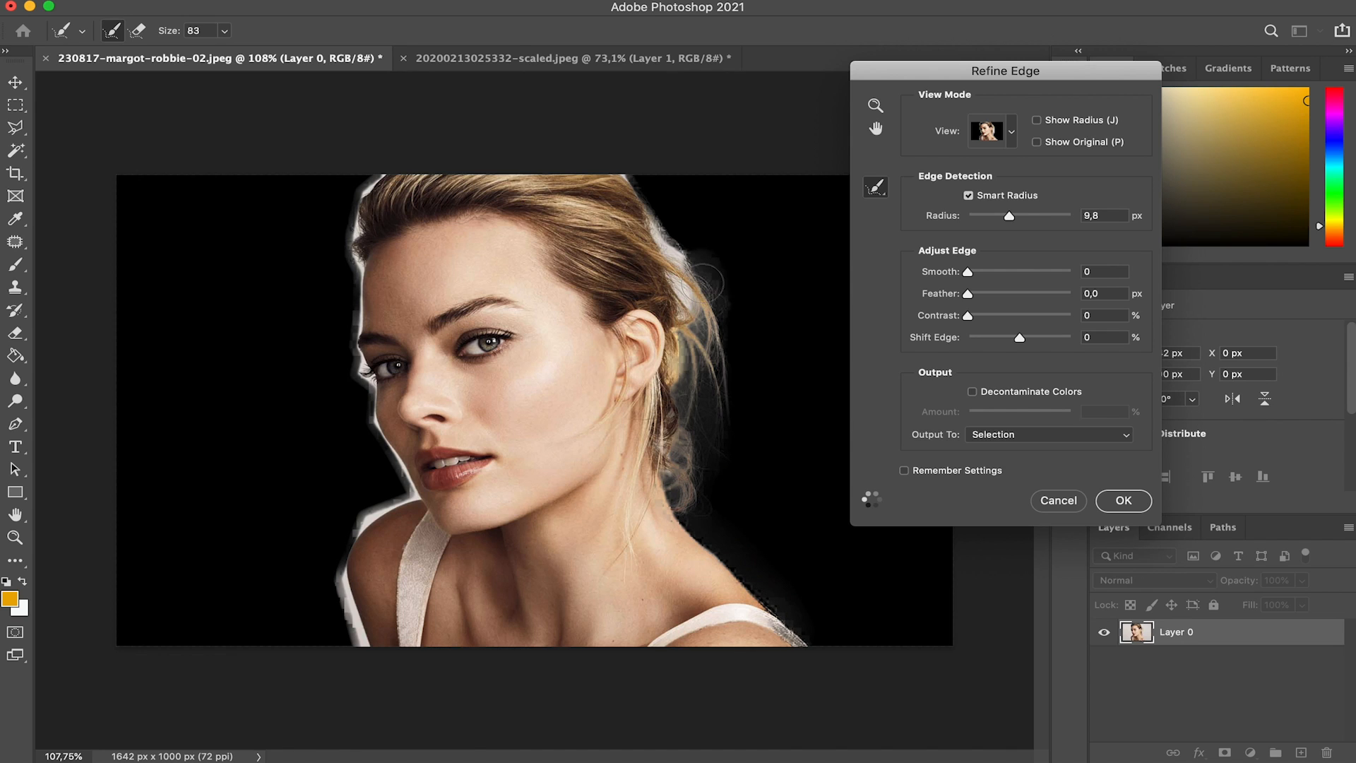
left_click_drag(696, 276, 620, 151)
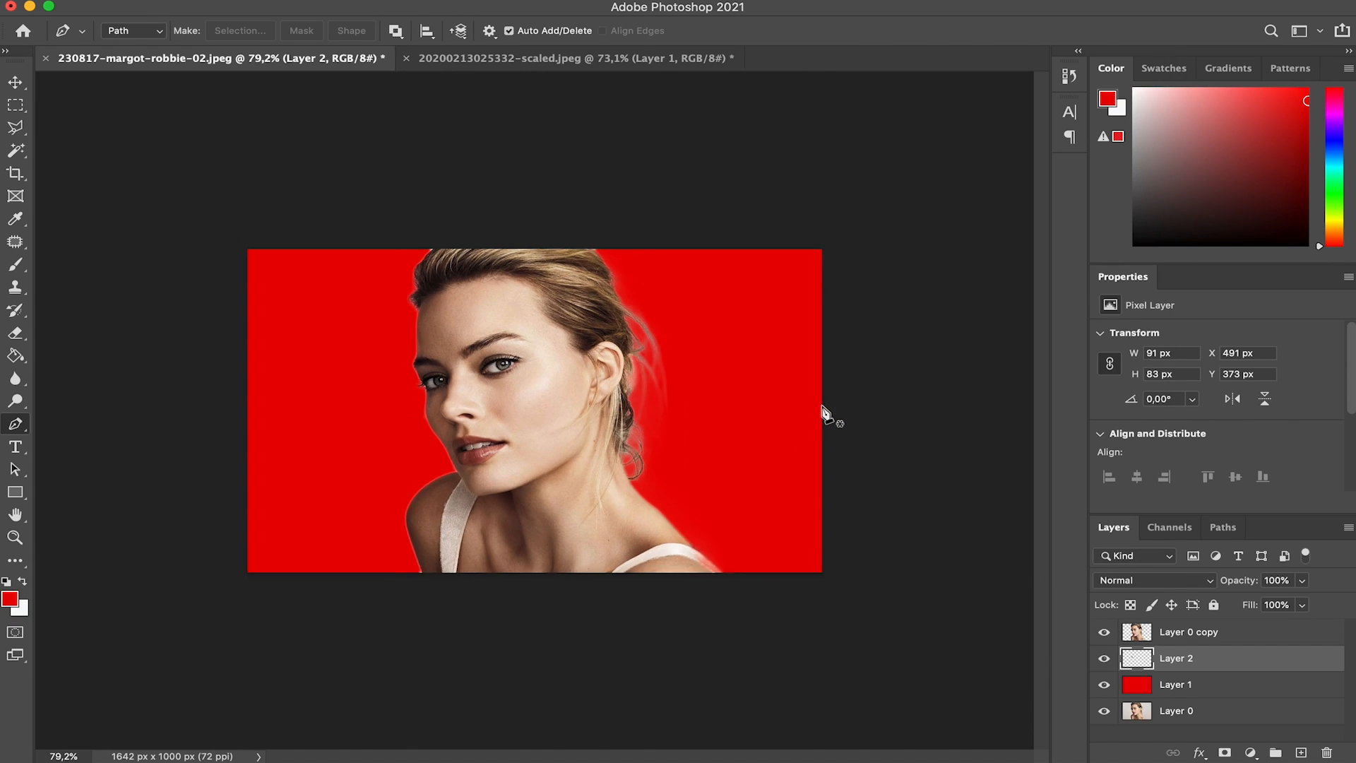
Examine the hair and shoulder edges of the cutout against the red background at different magnifications.
scroll(825, 413, "down", 2)
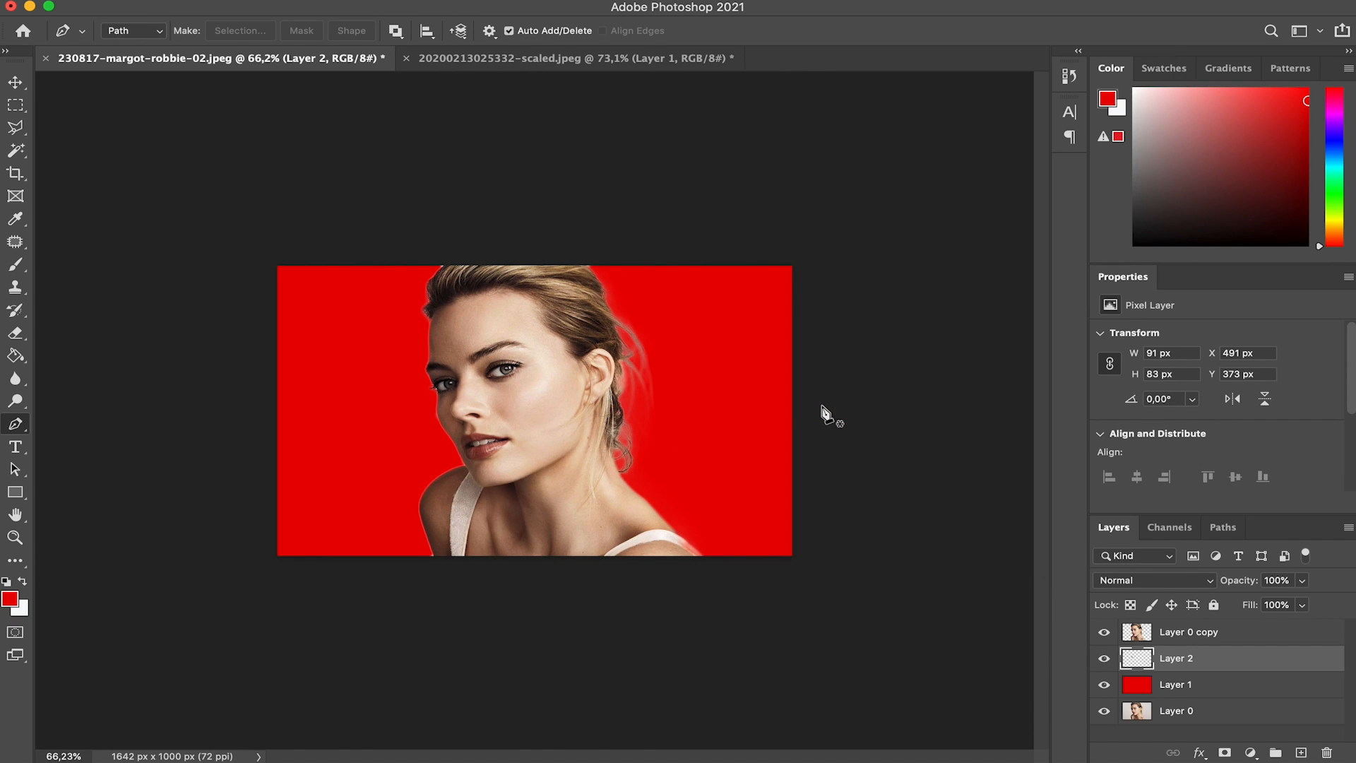
scroll(644, 404, "up", 4)
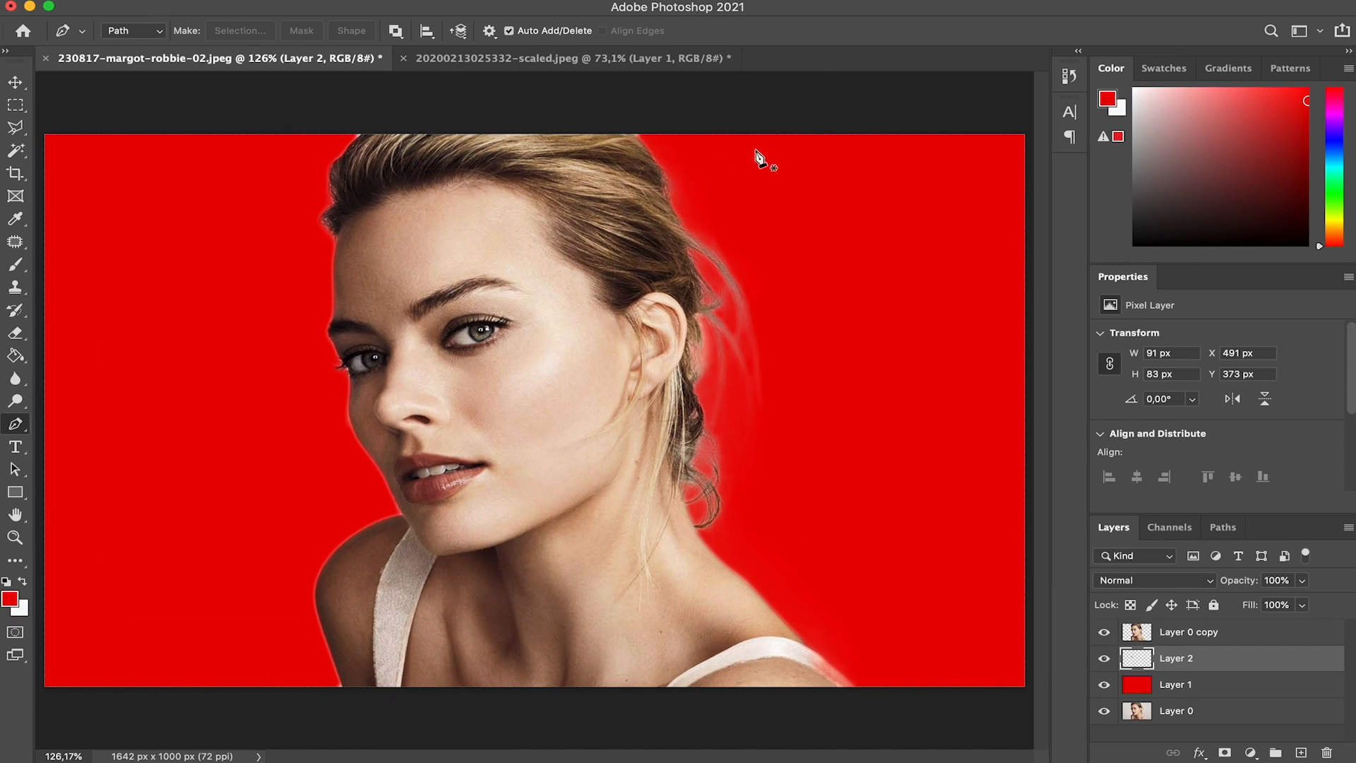
scroll(712, 412, "up", 3)
scroll(712, 412, "down", 5)
scroll(712, 412, "up", 2)
scroll(713, 412, "down", 2)
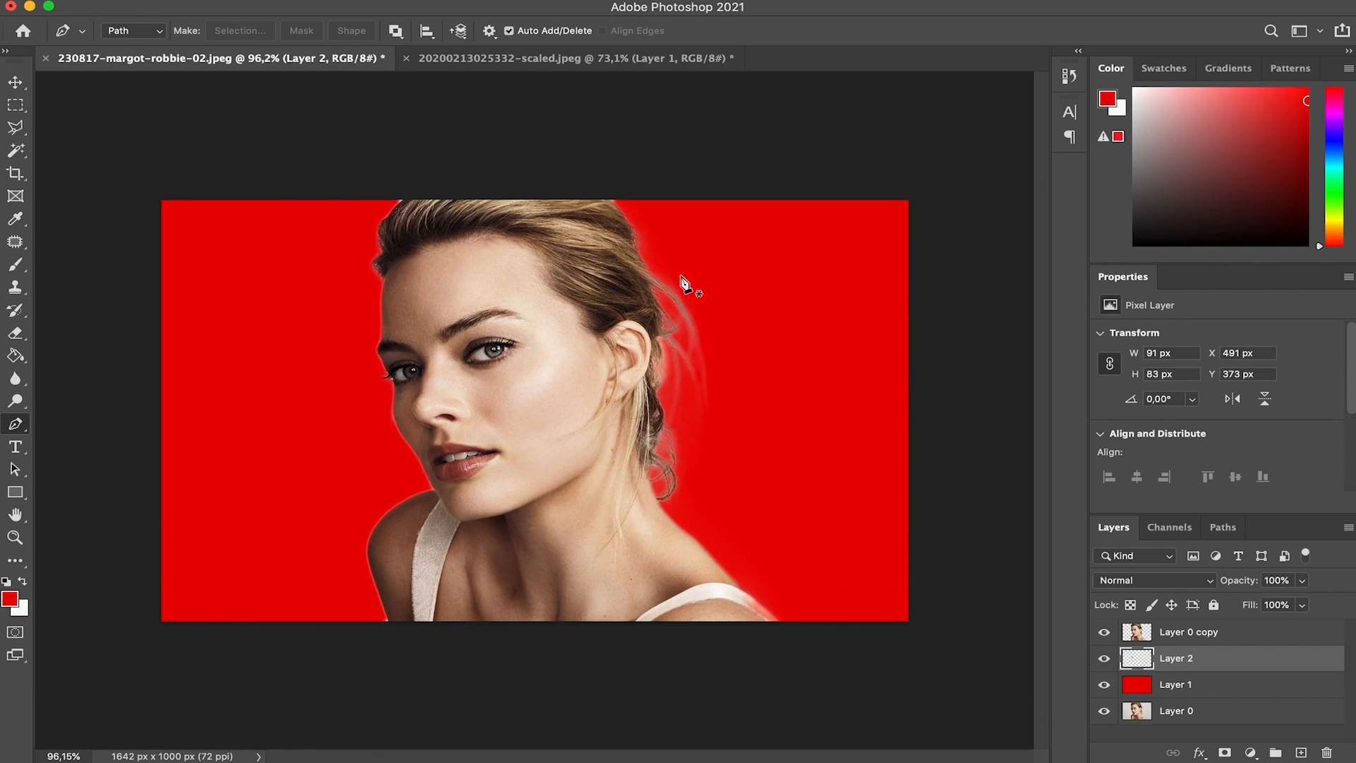
scroll(683, 282, "up", 1)
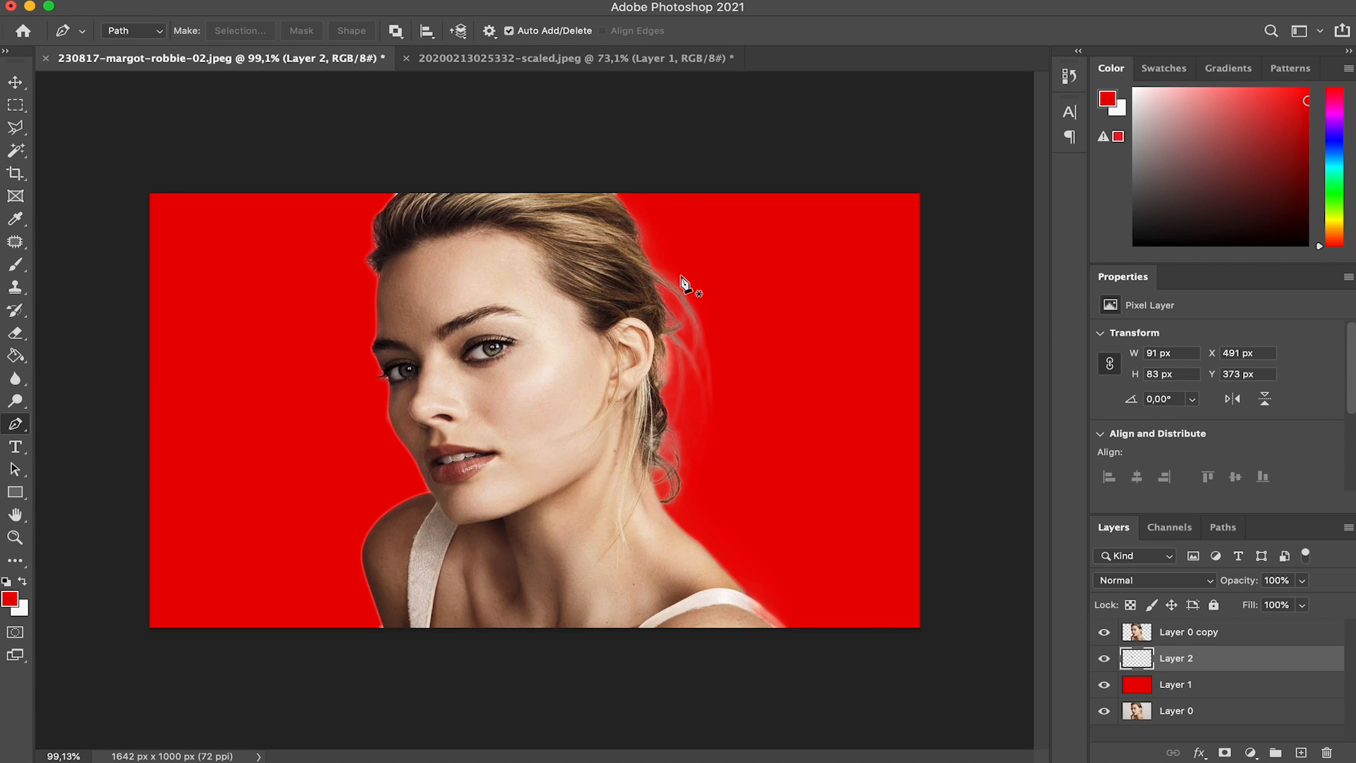
scroll(683, 282, "up", 1)
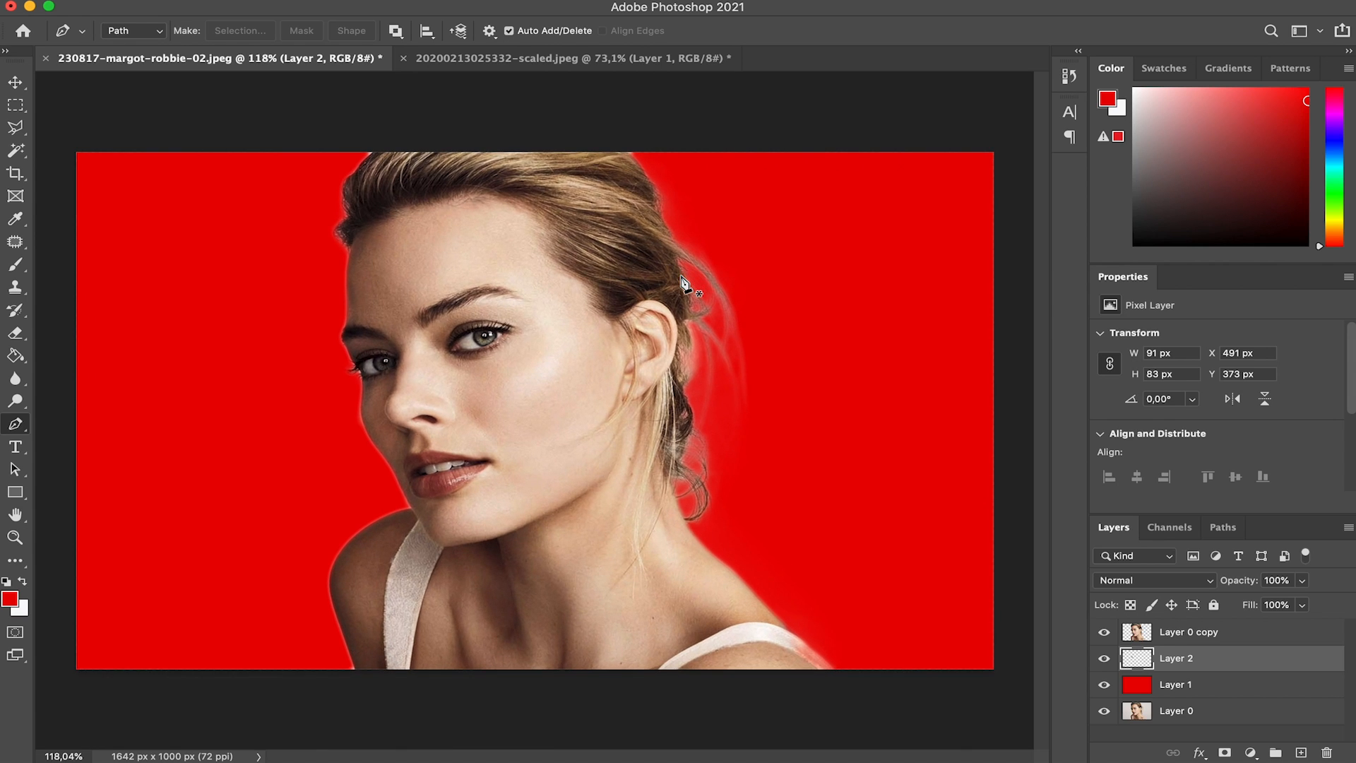
left_click(517, 61)
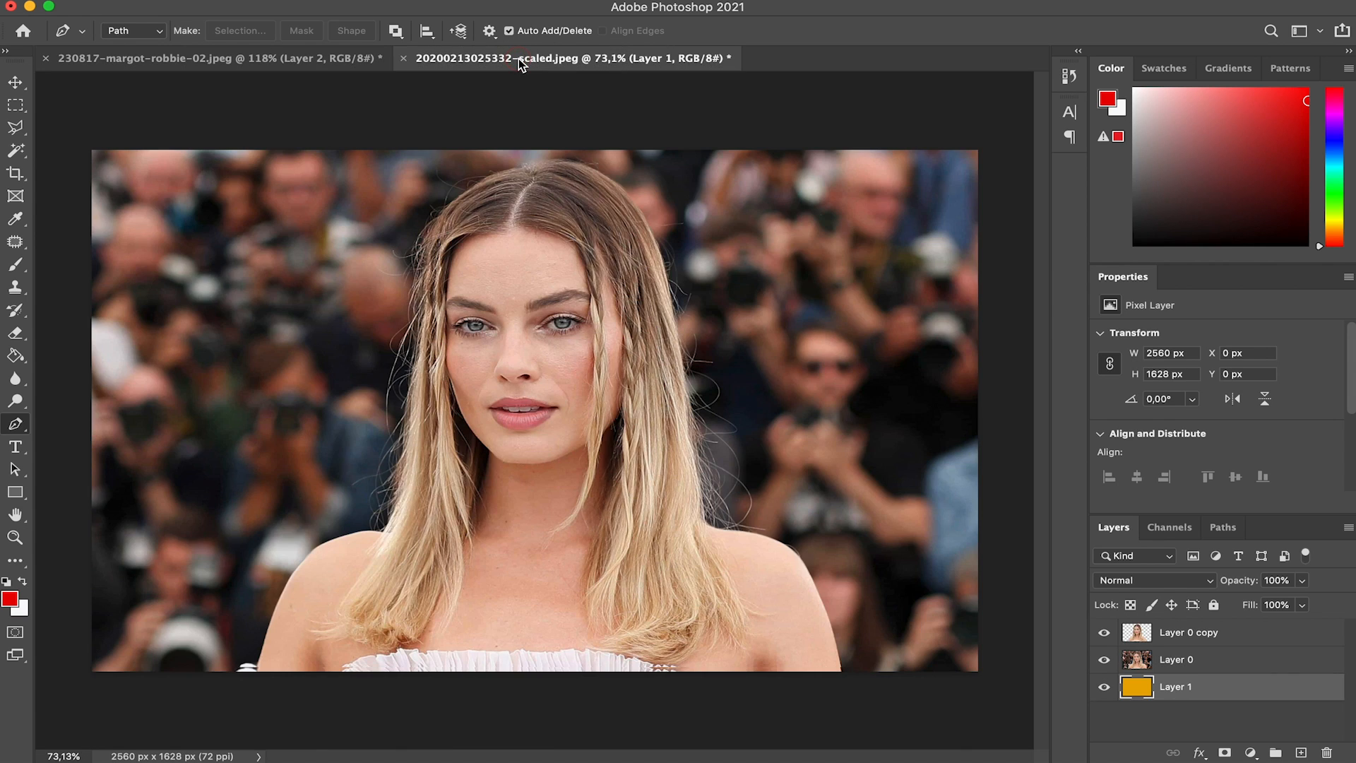
left_click(1105, 665)
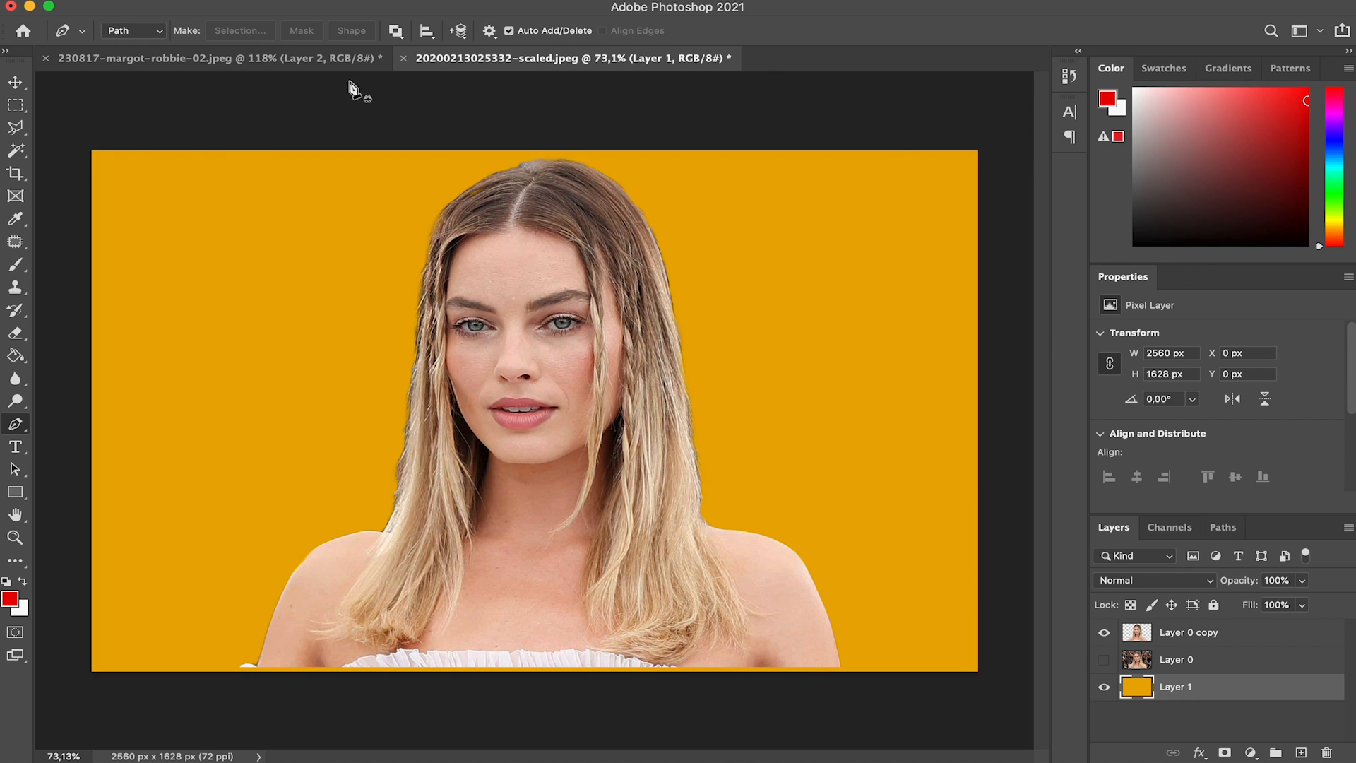
left_click(290, 61)
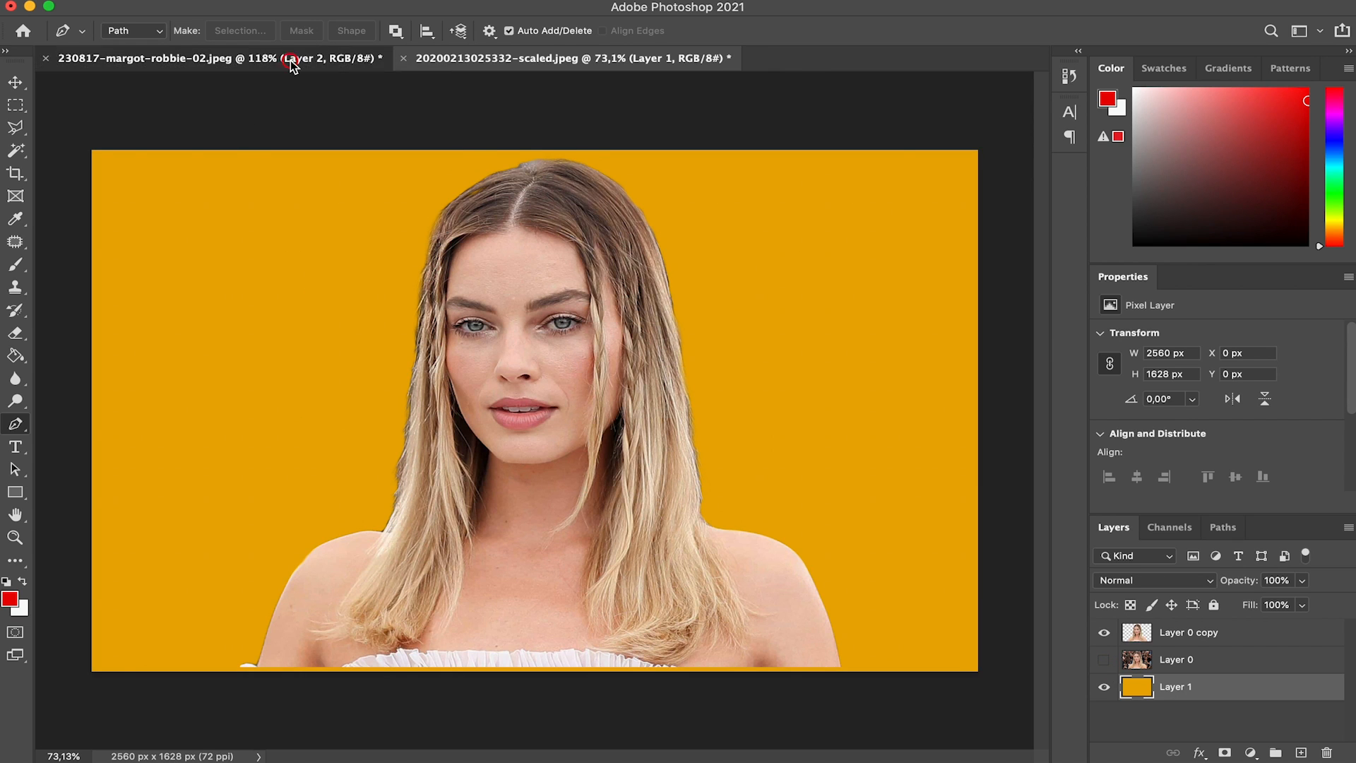